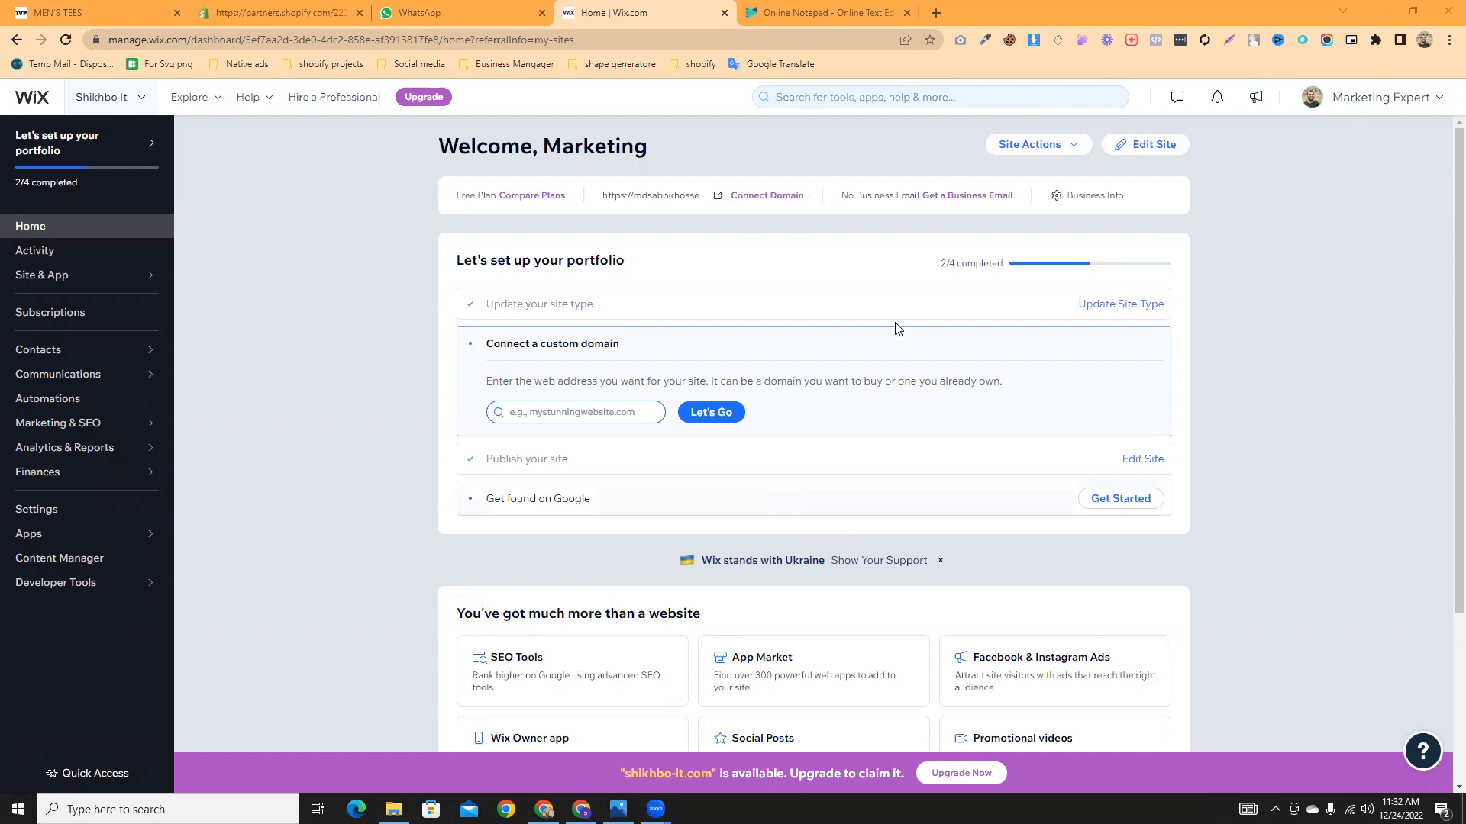
- Switch to the Online Notepad tab that lists the three lesson topics
{"action": "left_click", "coordinate": [840, 9]}
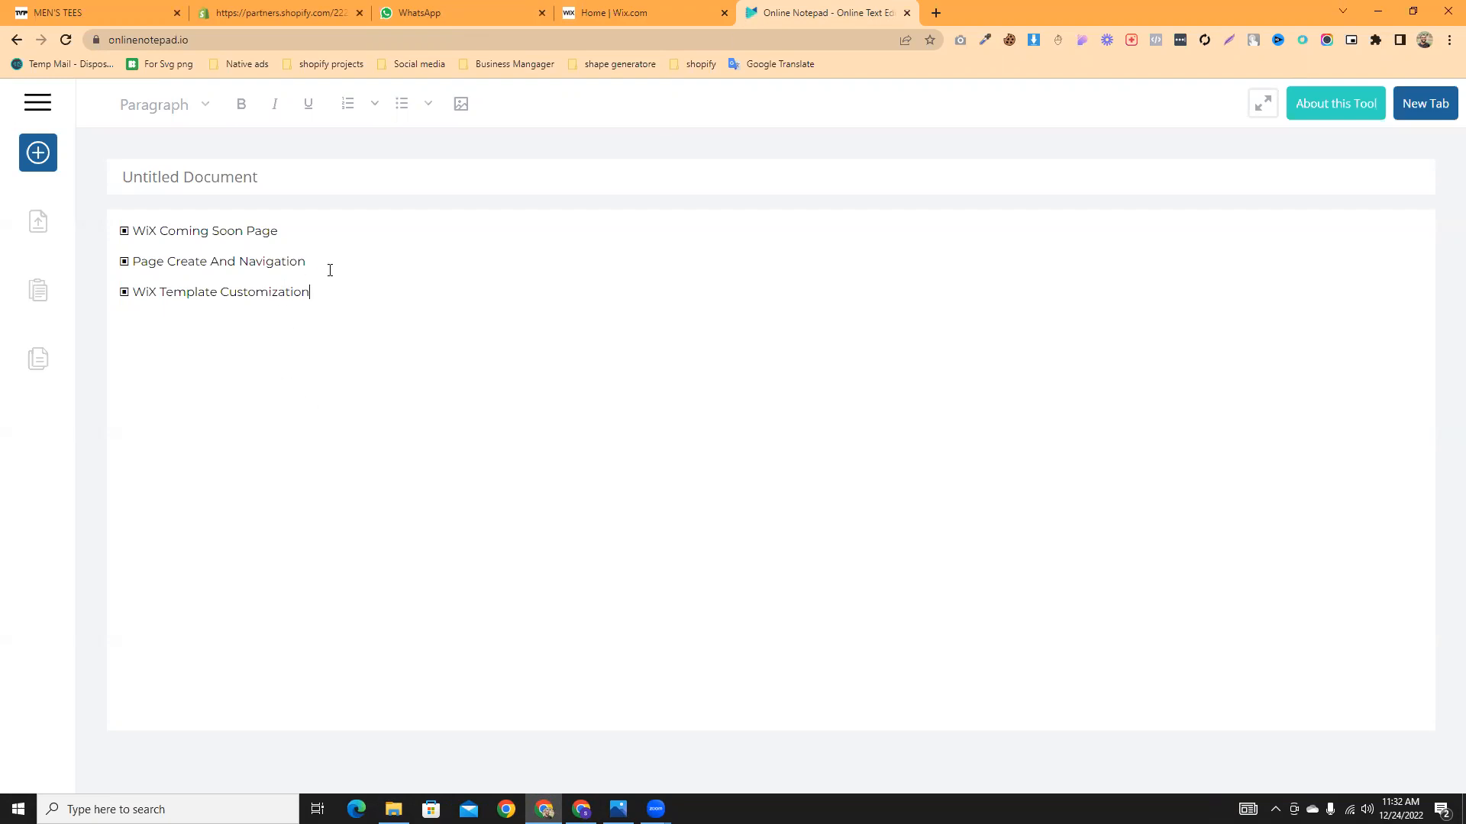
- Highlight 'Page Create And Navigation' in the notepad, then return to the Wix dashboard
{"action": "left_click_drag", "start_coordinate": [343, 262], "coordinate": [125, 266]}
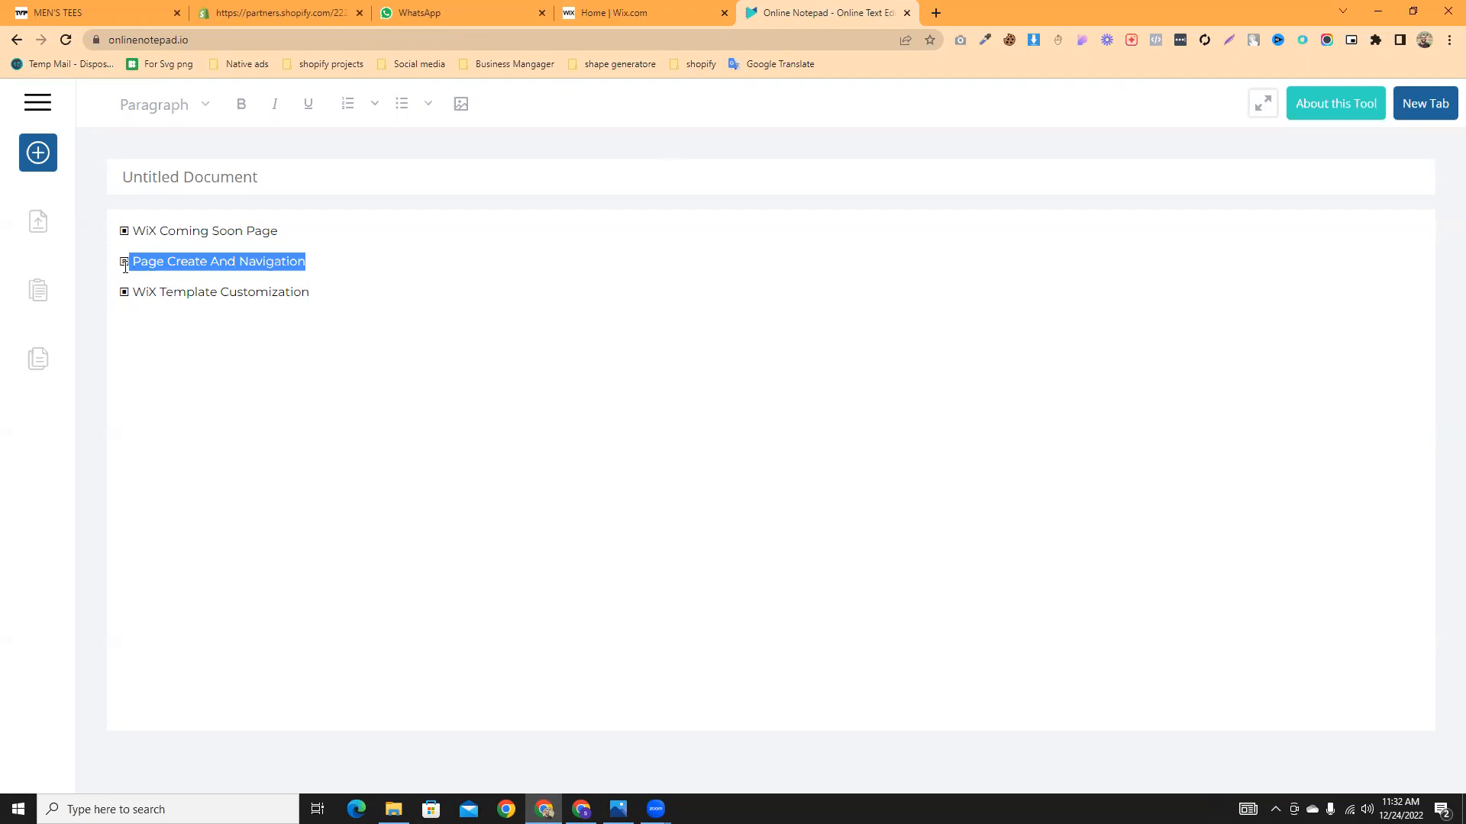
{"action": "left_click", "coordinate": [269, 318]}
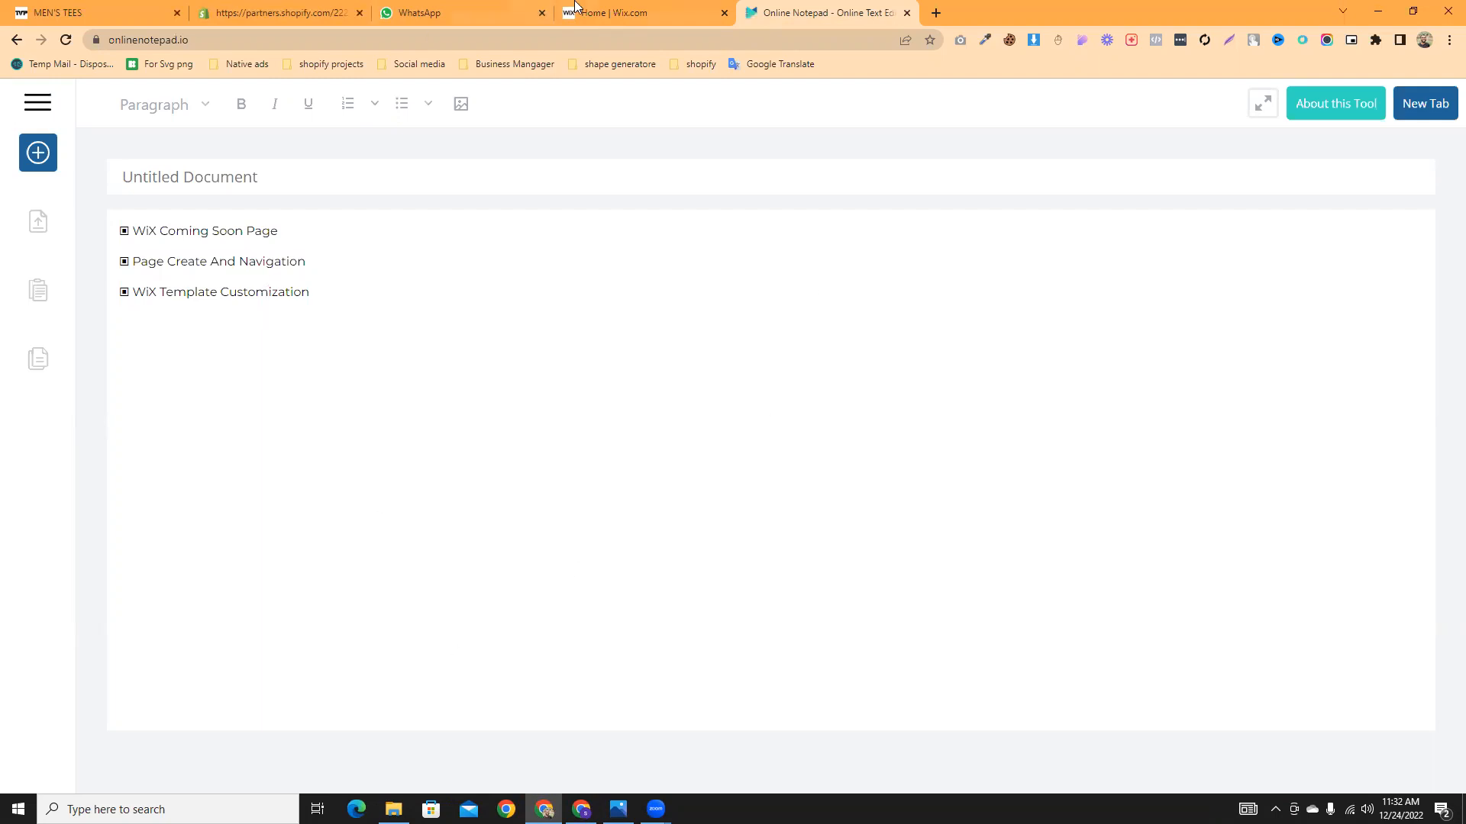
{"action": "left_click", "coordinate": [608, 10]}
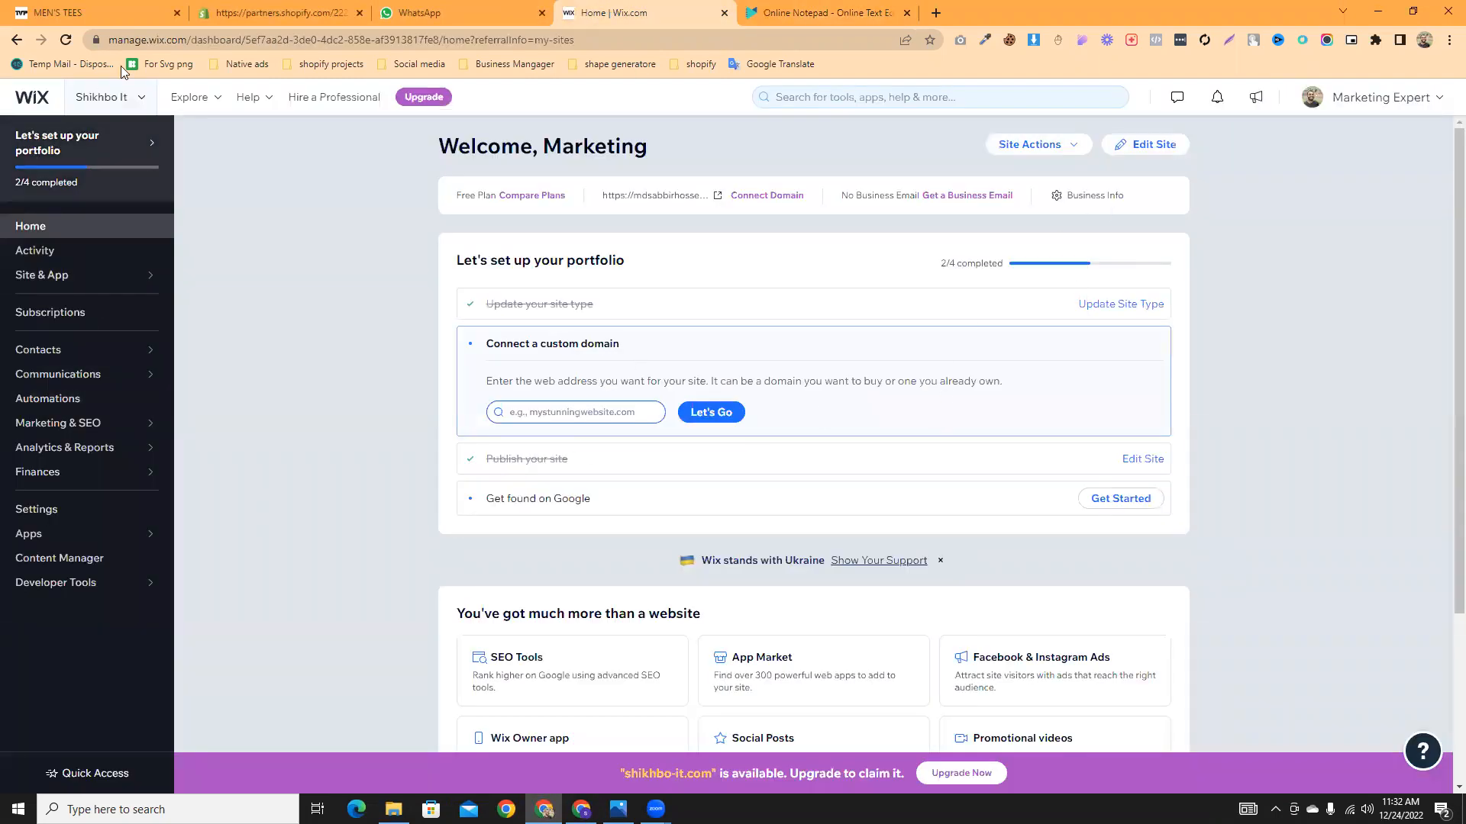
- Launch Edit Site to load the Skyline coming-soon page in the Wix Editor
{"action": "left_click", "coordinate": [1143, 148]}
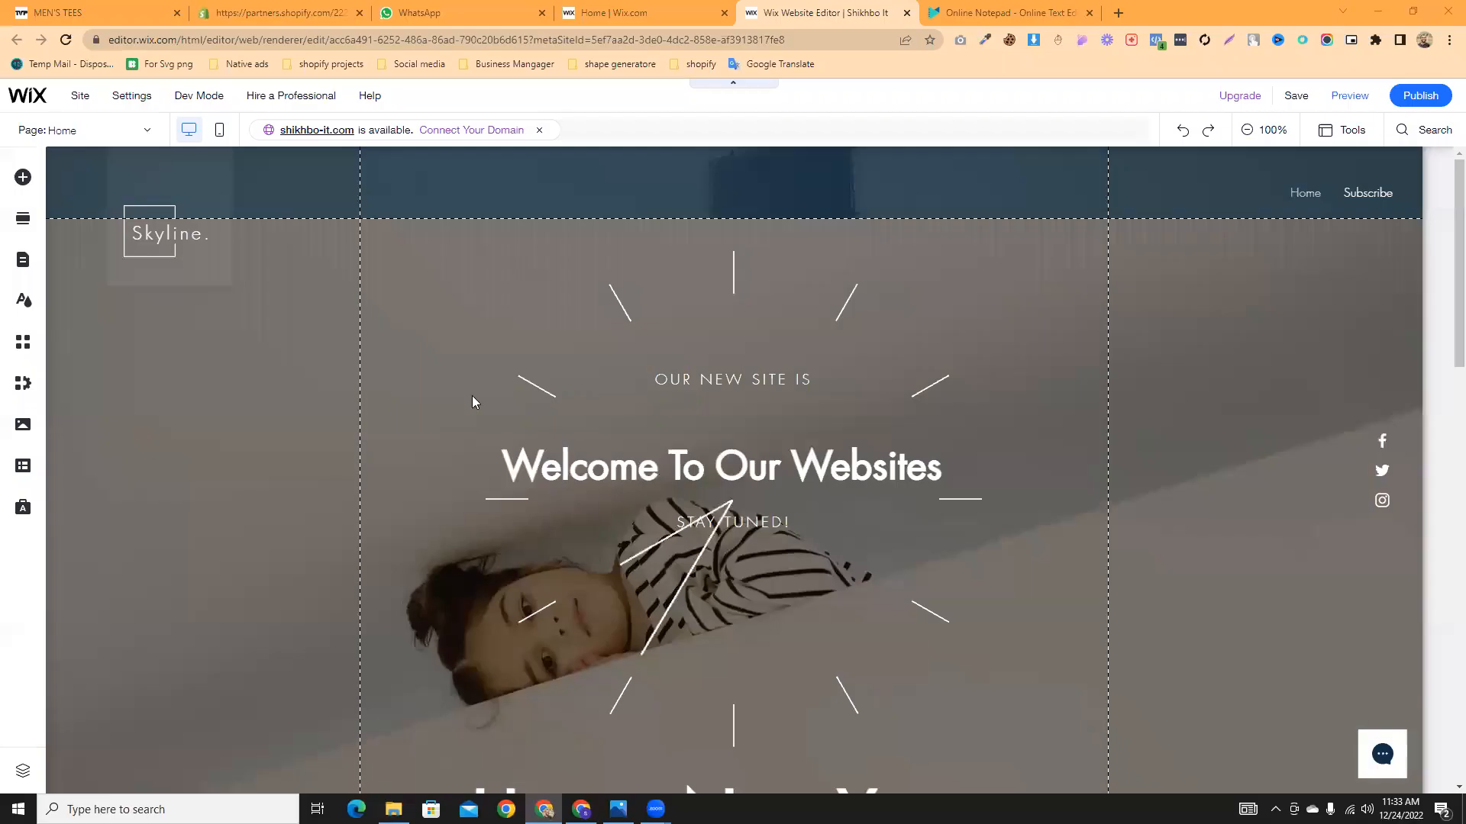
- Delete the header's Home/Subscribe horizontal menu through its right-click menu
{"action": "scroll", "coordinate": [584, 419], "scroll_direction": "down", "scroll_amount": 3}
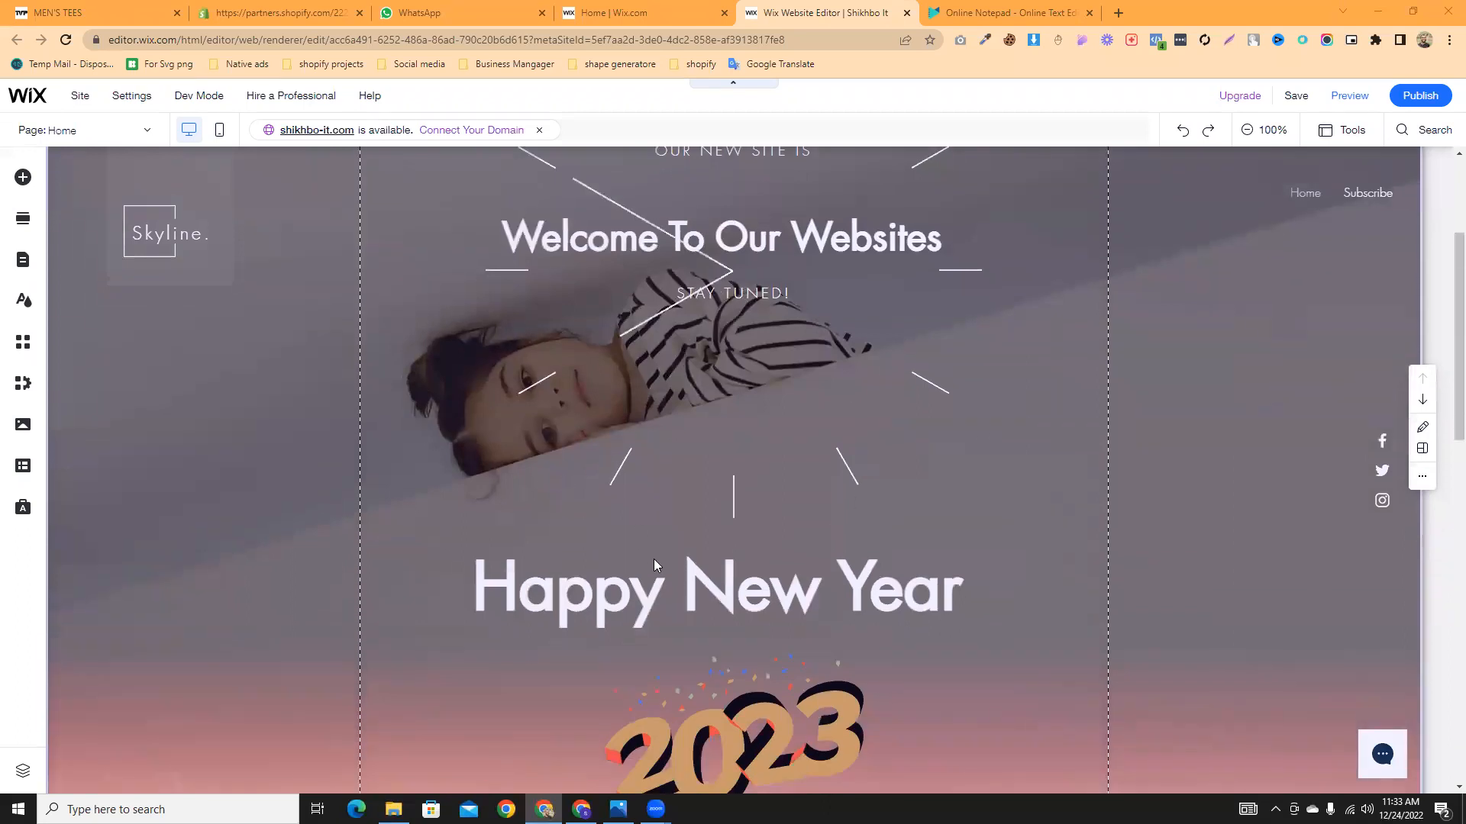
{"action": "scroll", "coordinate": [243, 550], "scroll_direction": "up", "scroll_amount": 3}
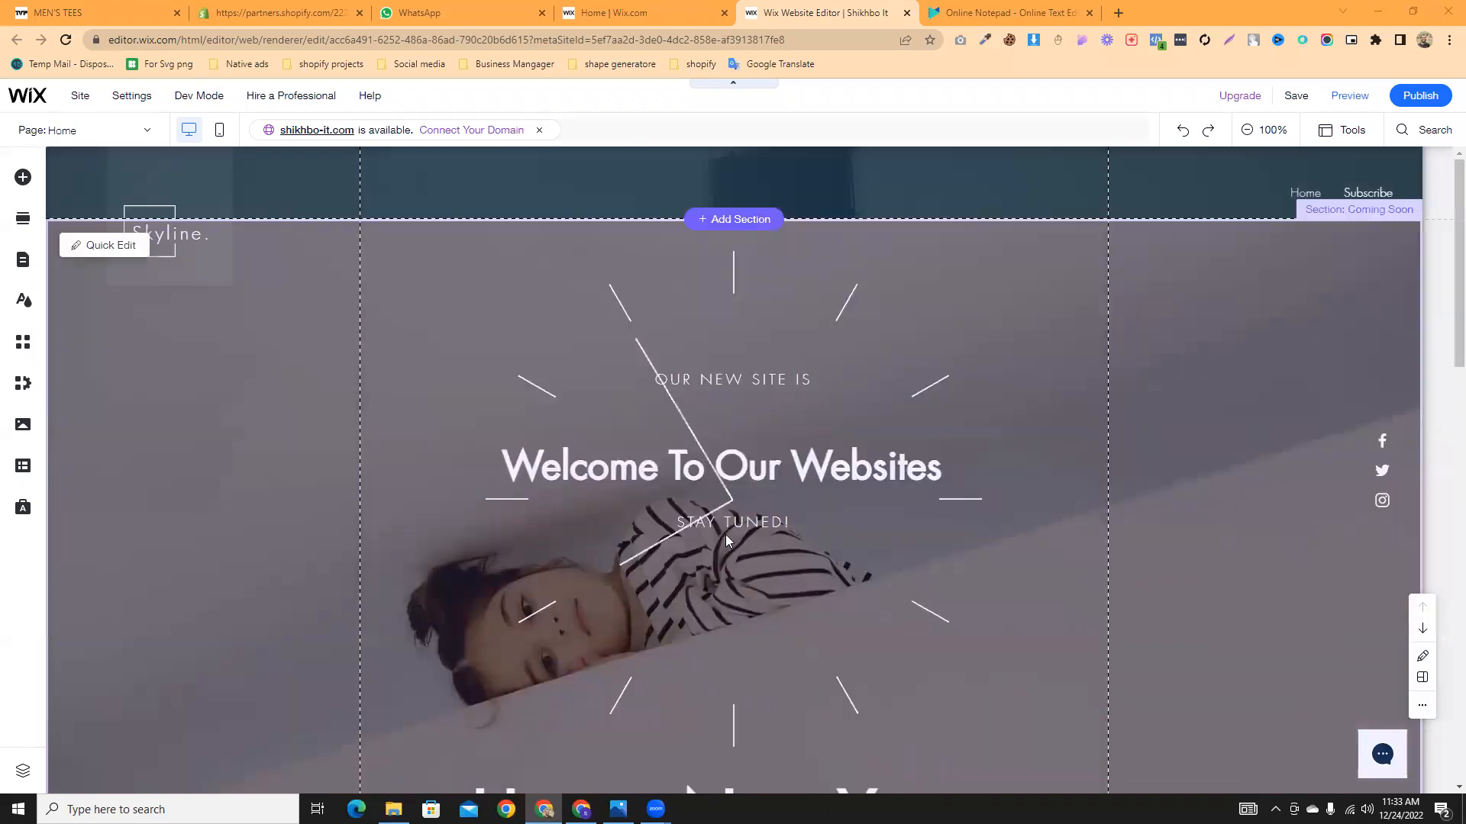
{"action": "left_click", "coordinate": [1321, 189]}
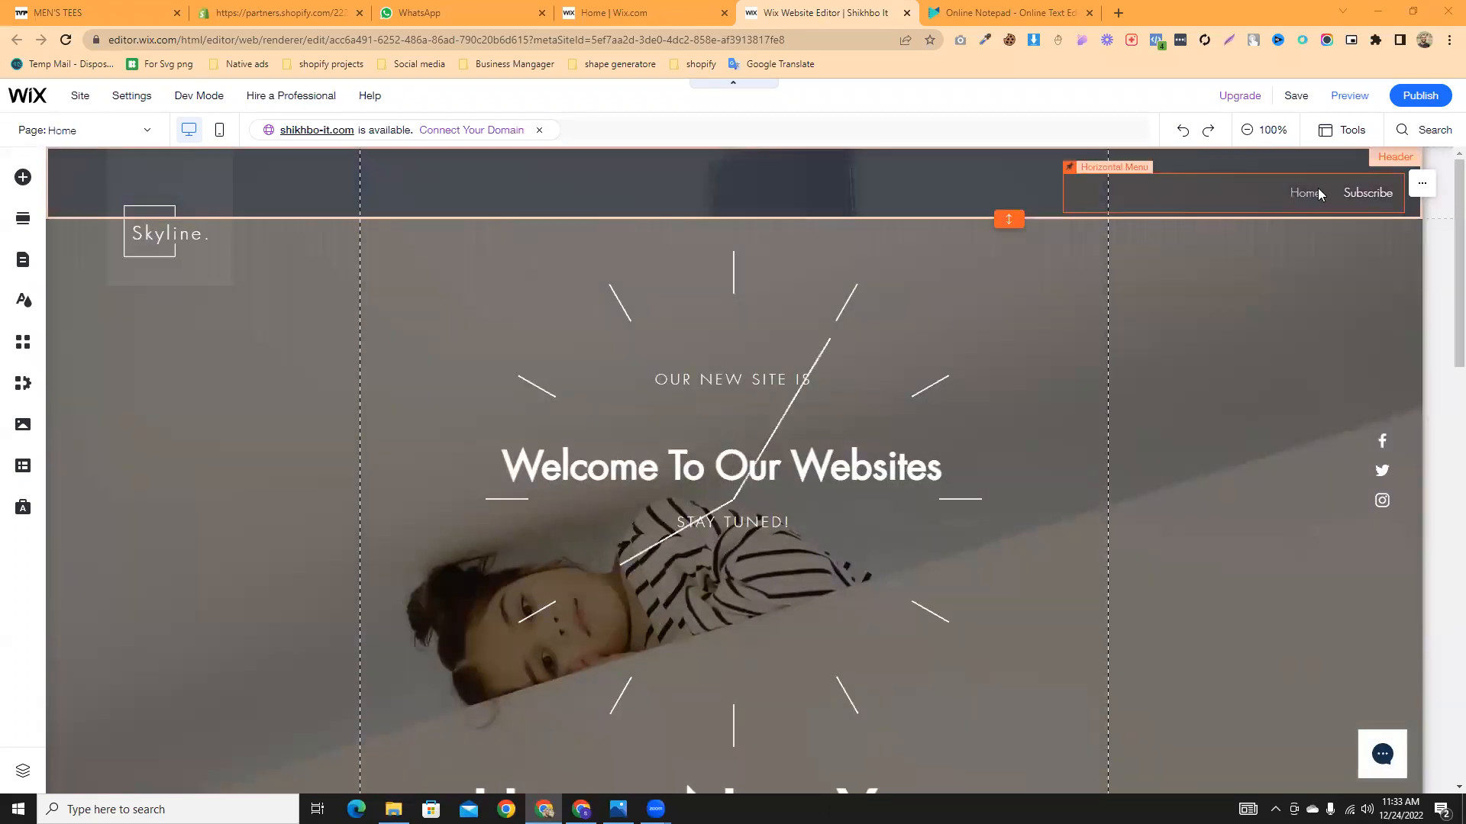
{"action": "left_click", "coordinate": [1235, 208]}
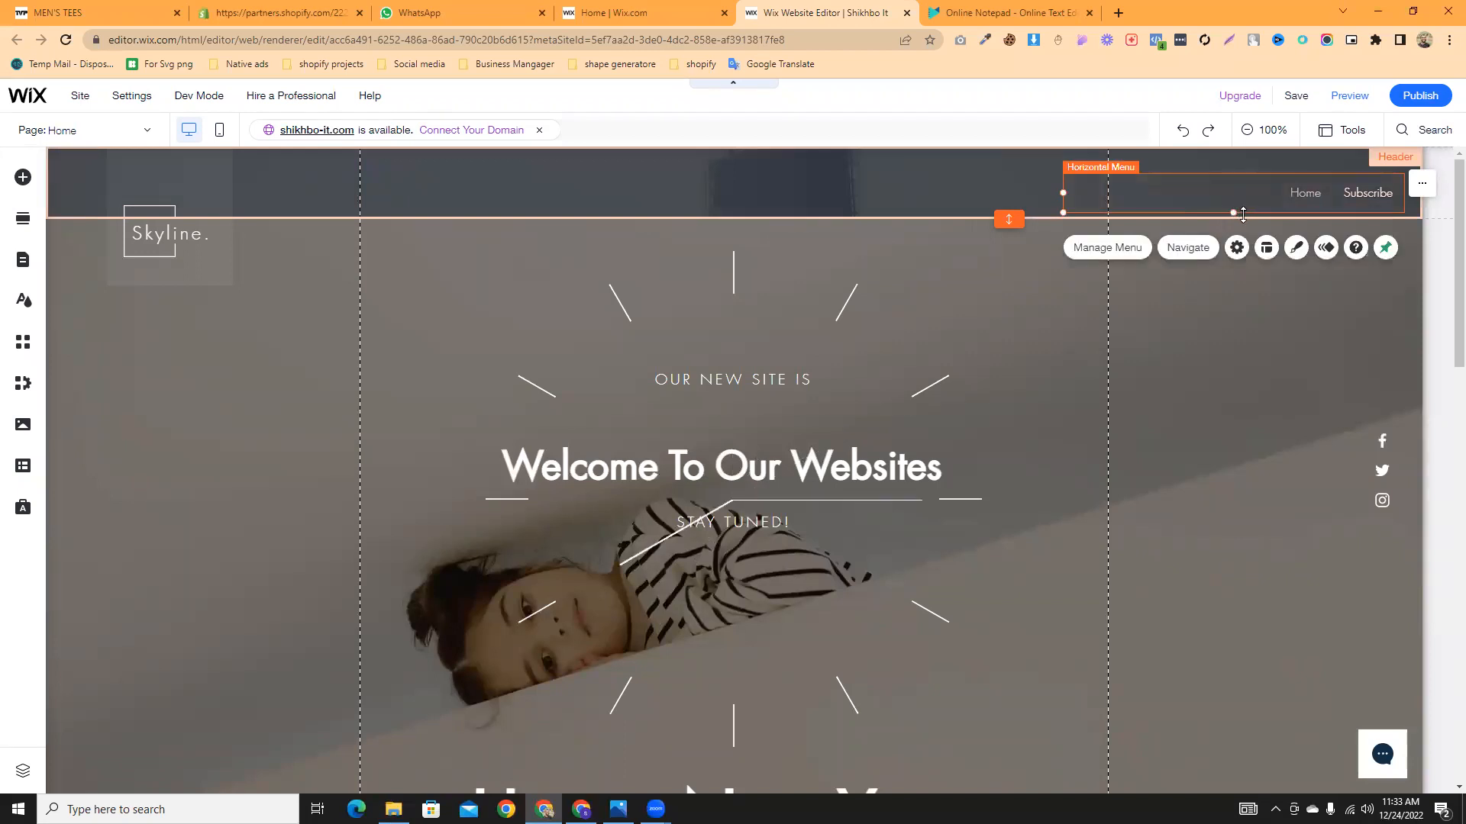
{"action": "right_click", "coordinate": [1159, 198]}
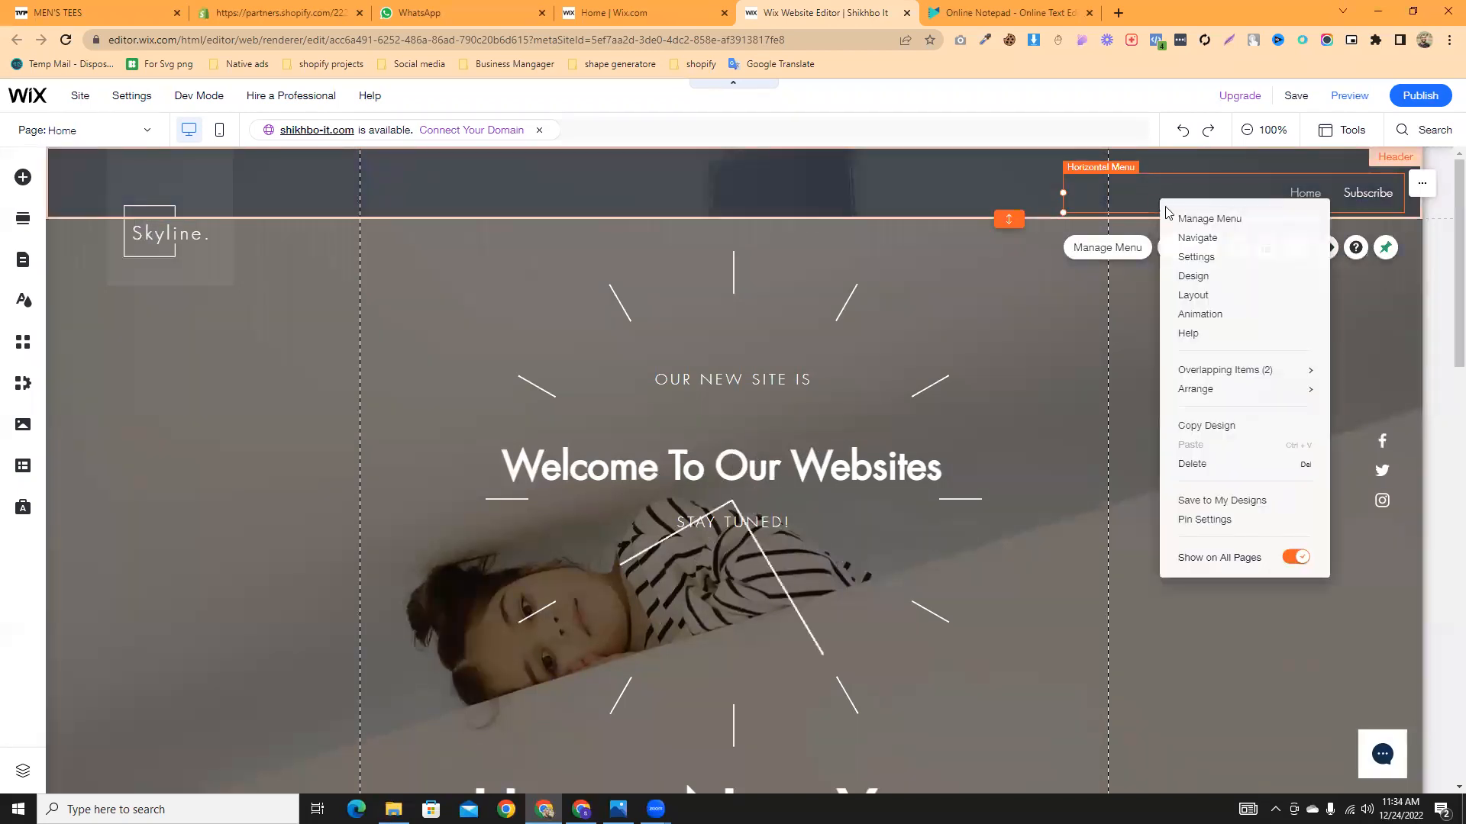
{"action": "left_click", "coordinate": [1168, 464]}
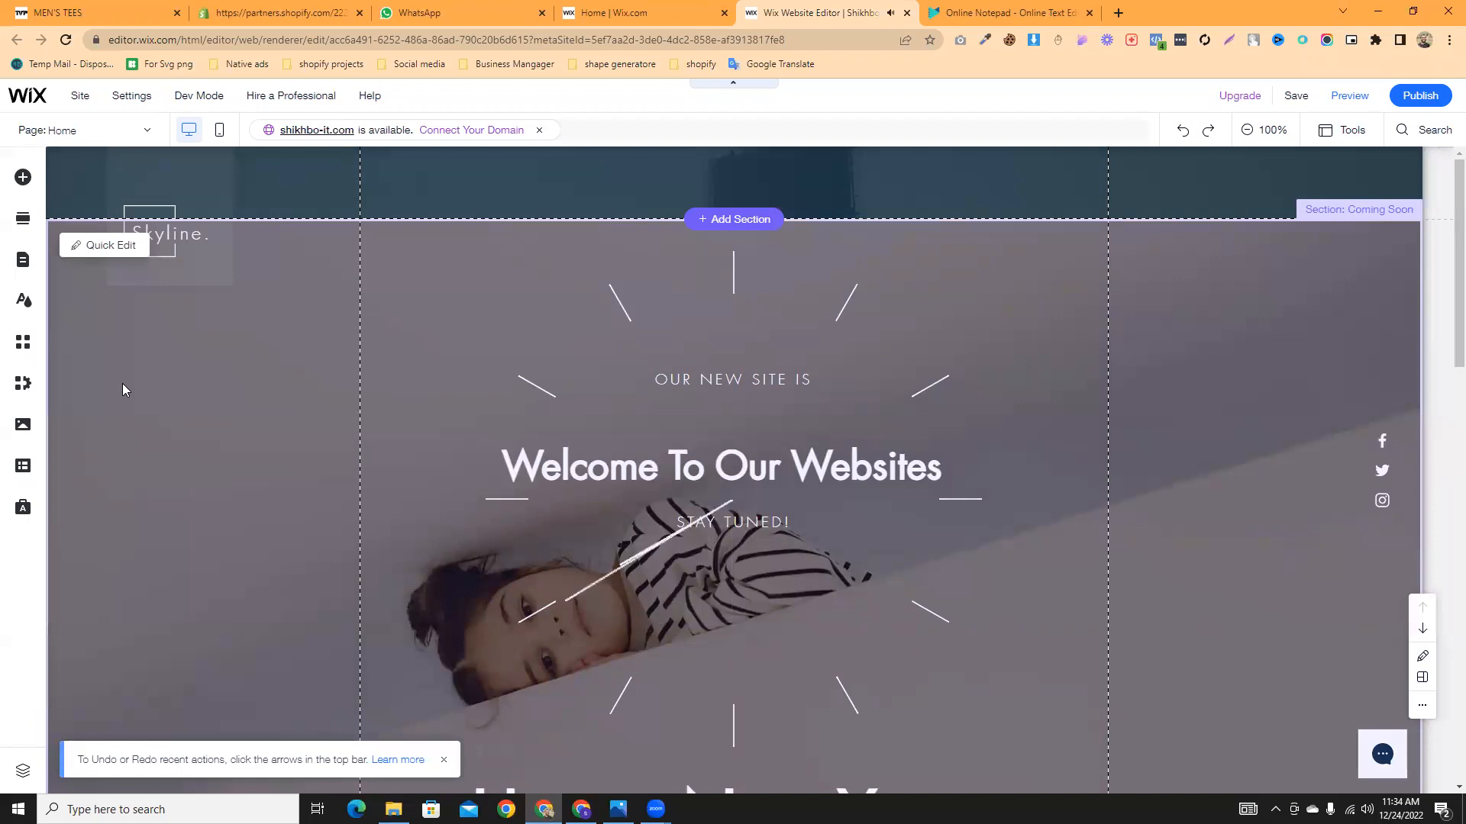
{"action": "left_click", "coordinate": [878, 255]}
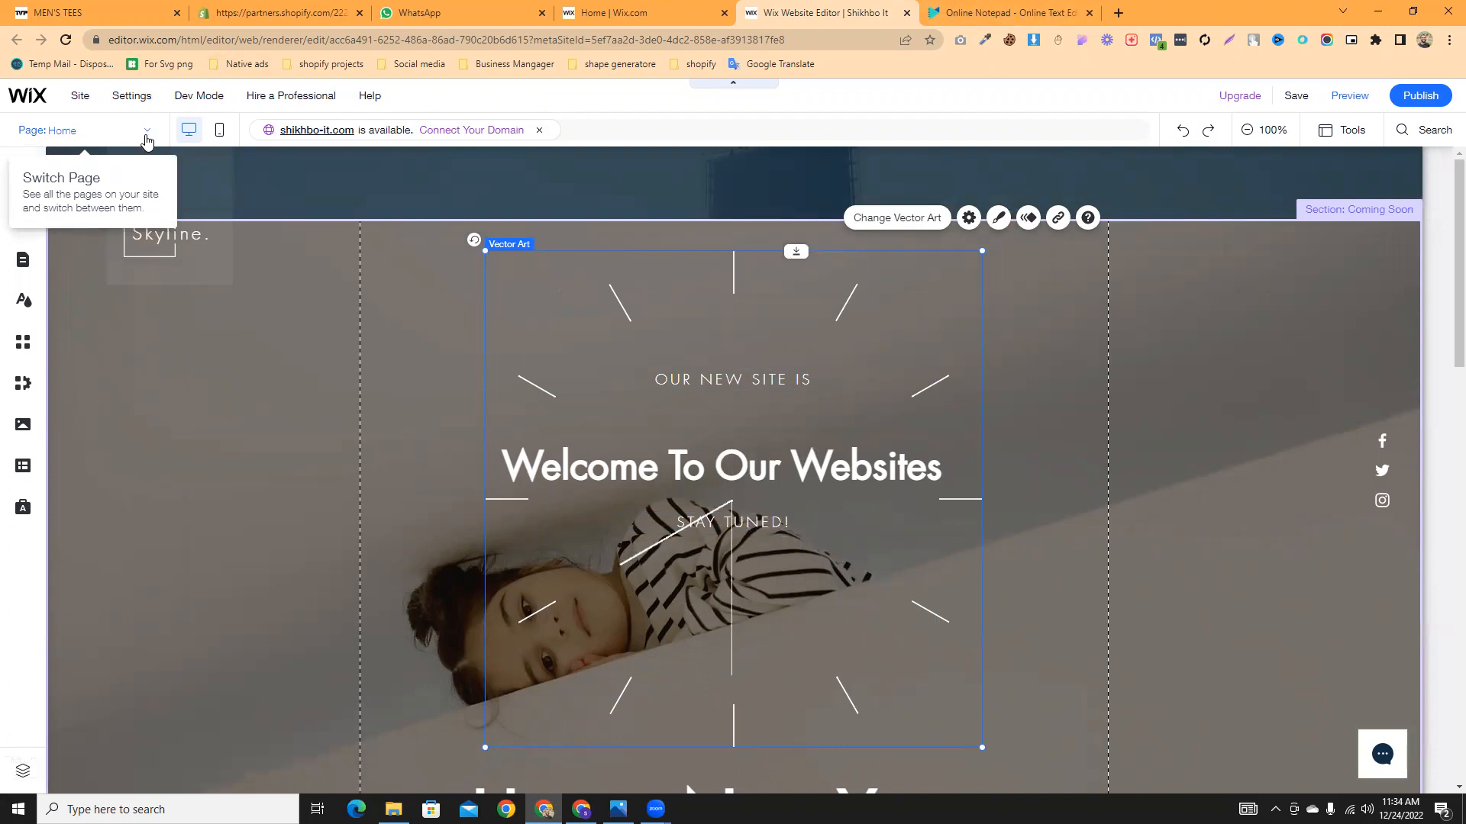
- From the Page dropdown, open Manage Pages and start adding a new page
{"action": "left_click", "coordinate": [147, 140]}
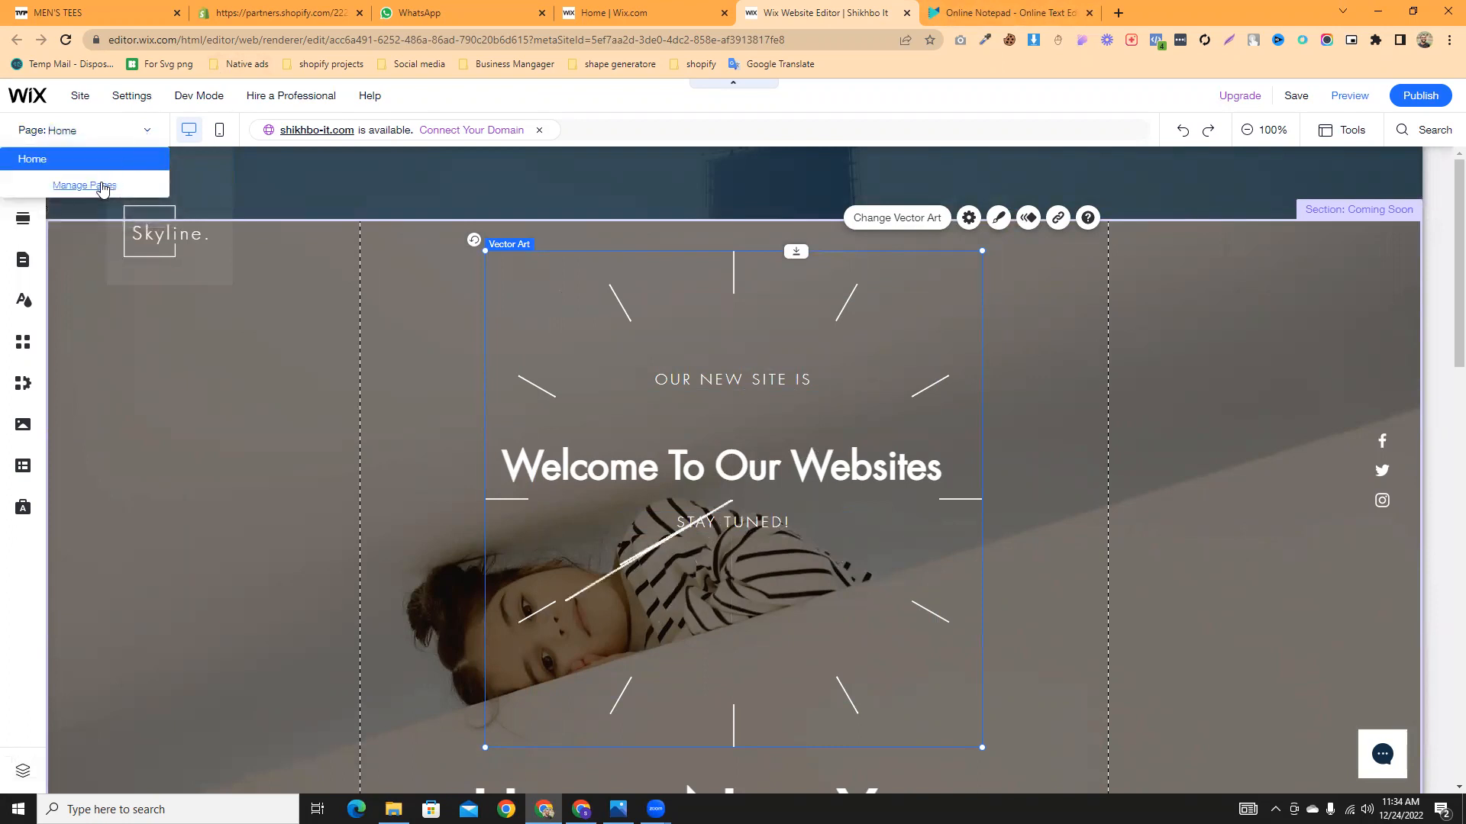
{"action": "left_click", "coordinate": [103, 188]}
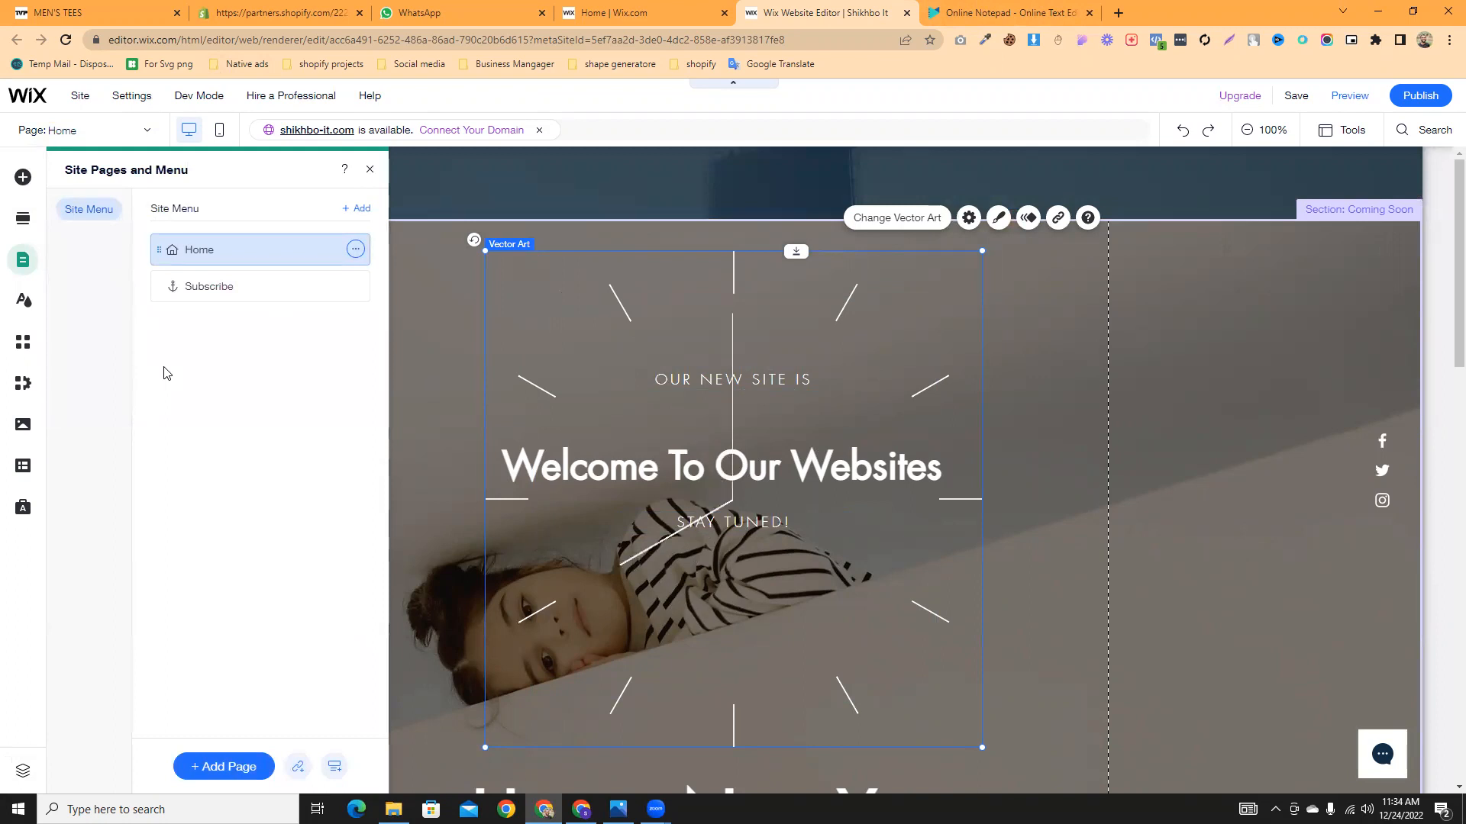
{"action": "left_click", "coordinate": [233, 769]}
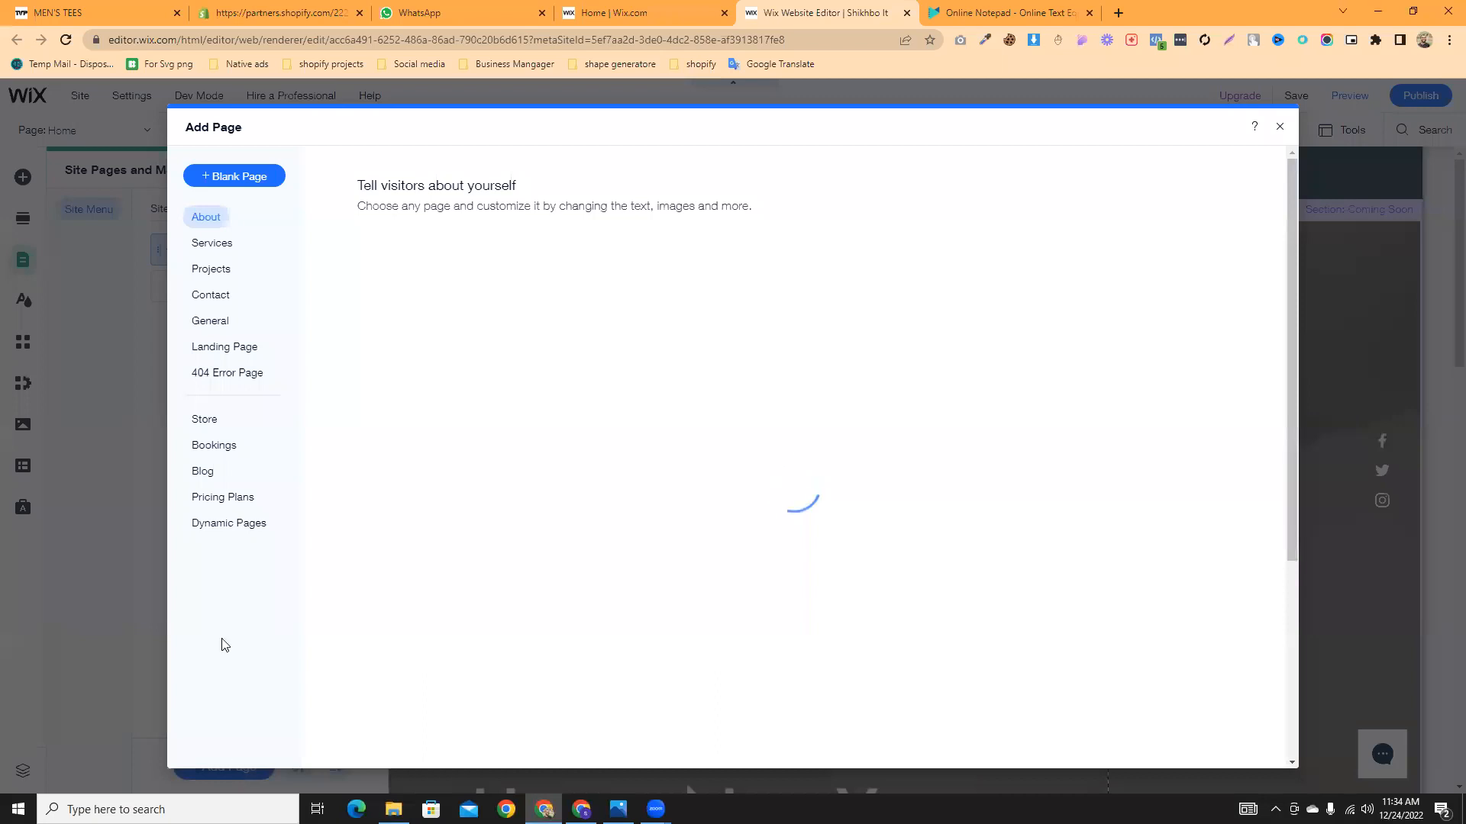
- Browse the Services, Projects, Contact and General templates, ending on Landing Page
{"action": "left_click", "coordinate": [204, 245]}
{"action": "left_click", "coordinate": [203, 269]}
{"action": "left_click", "coordinate": [199, 299]}
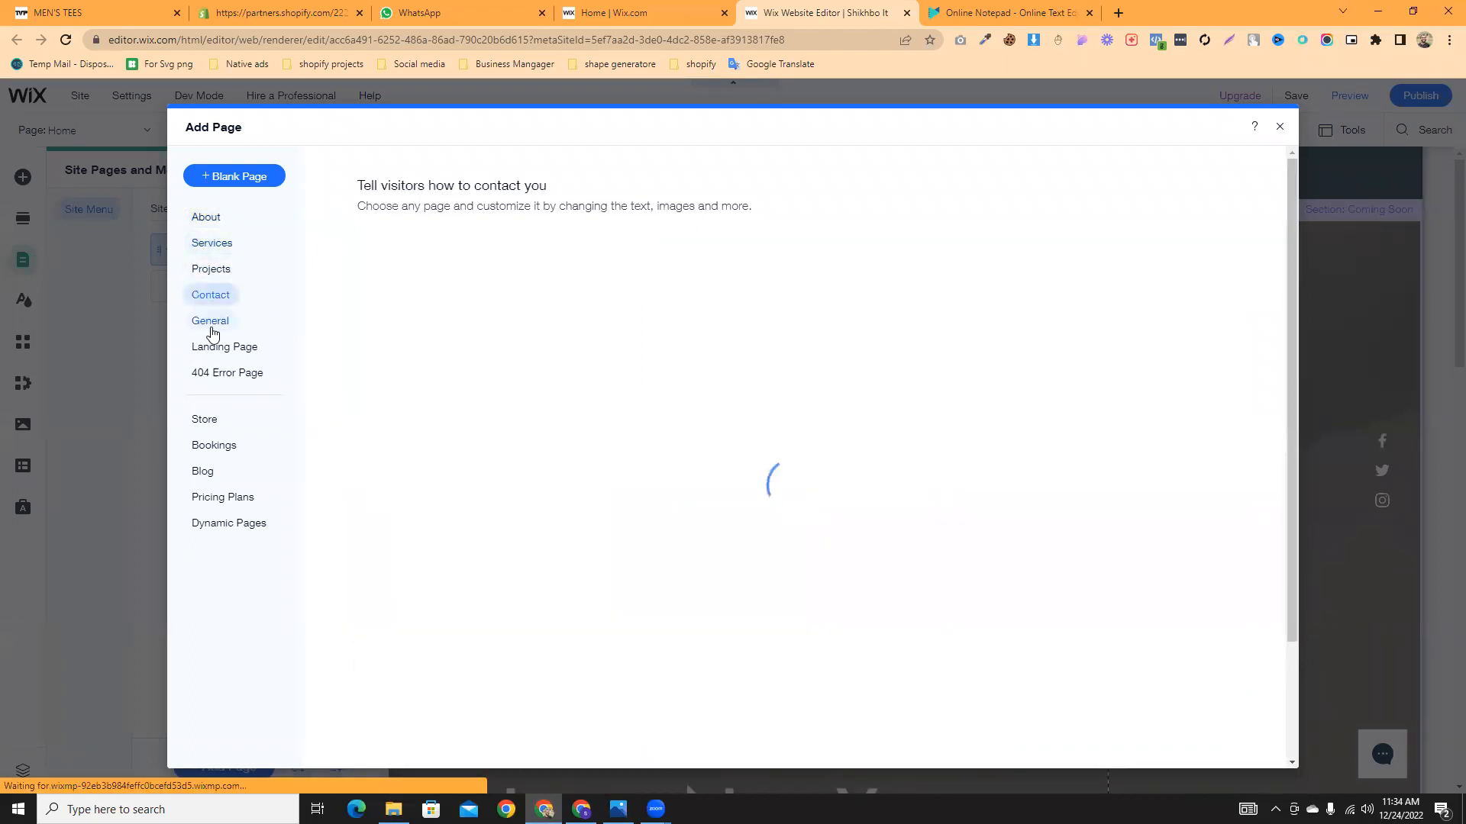
{"action": "left_click", "coordinate": [199, 326]}
{"action": "left_click", "coordinate": [233, 351]}
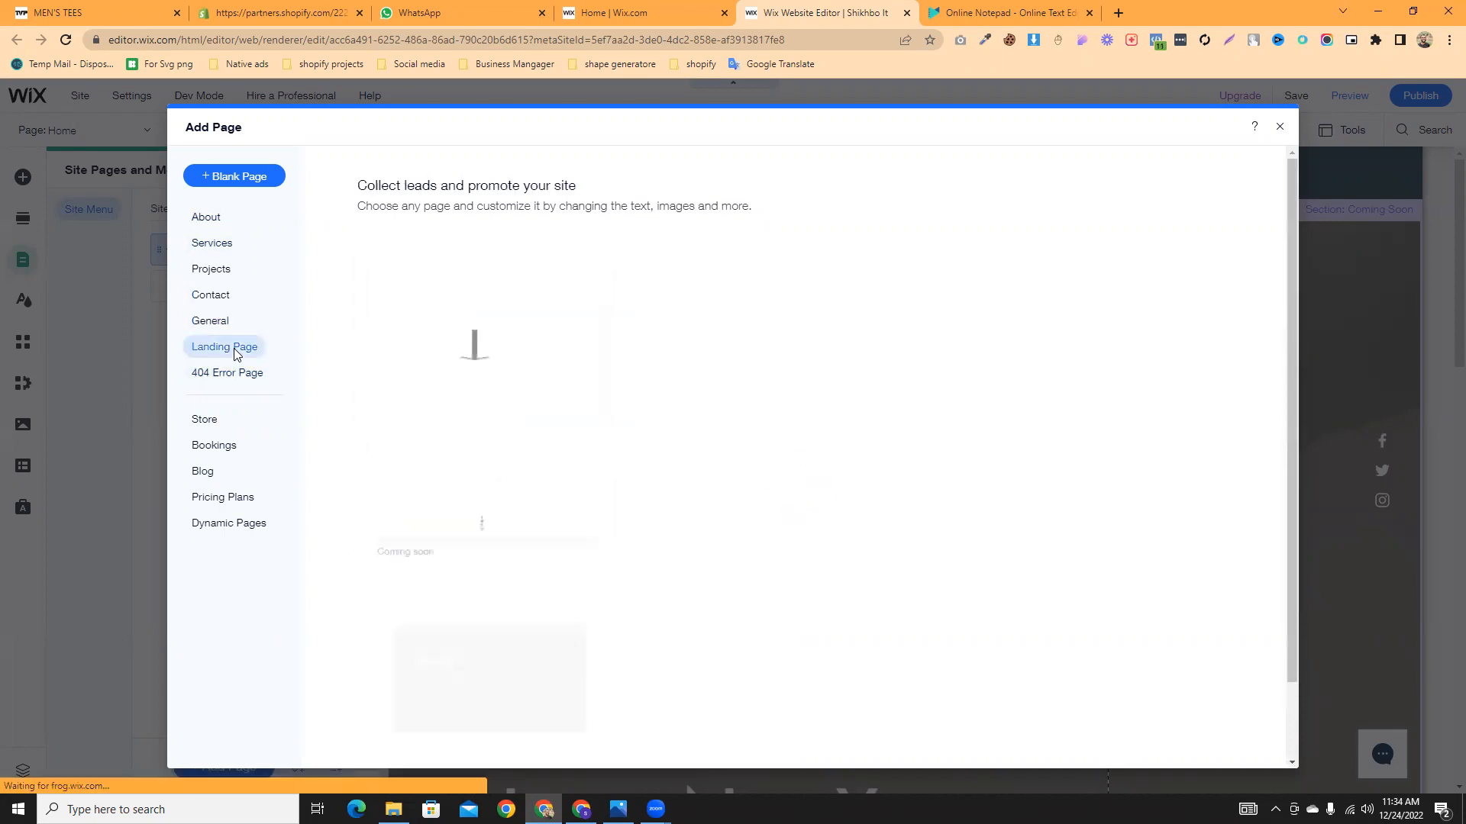
{"action": "scroll", "coordinate": [726, 412], "scroll_direction": "down", "scroll_amount": 4}
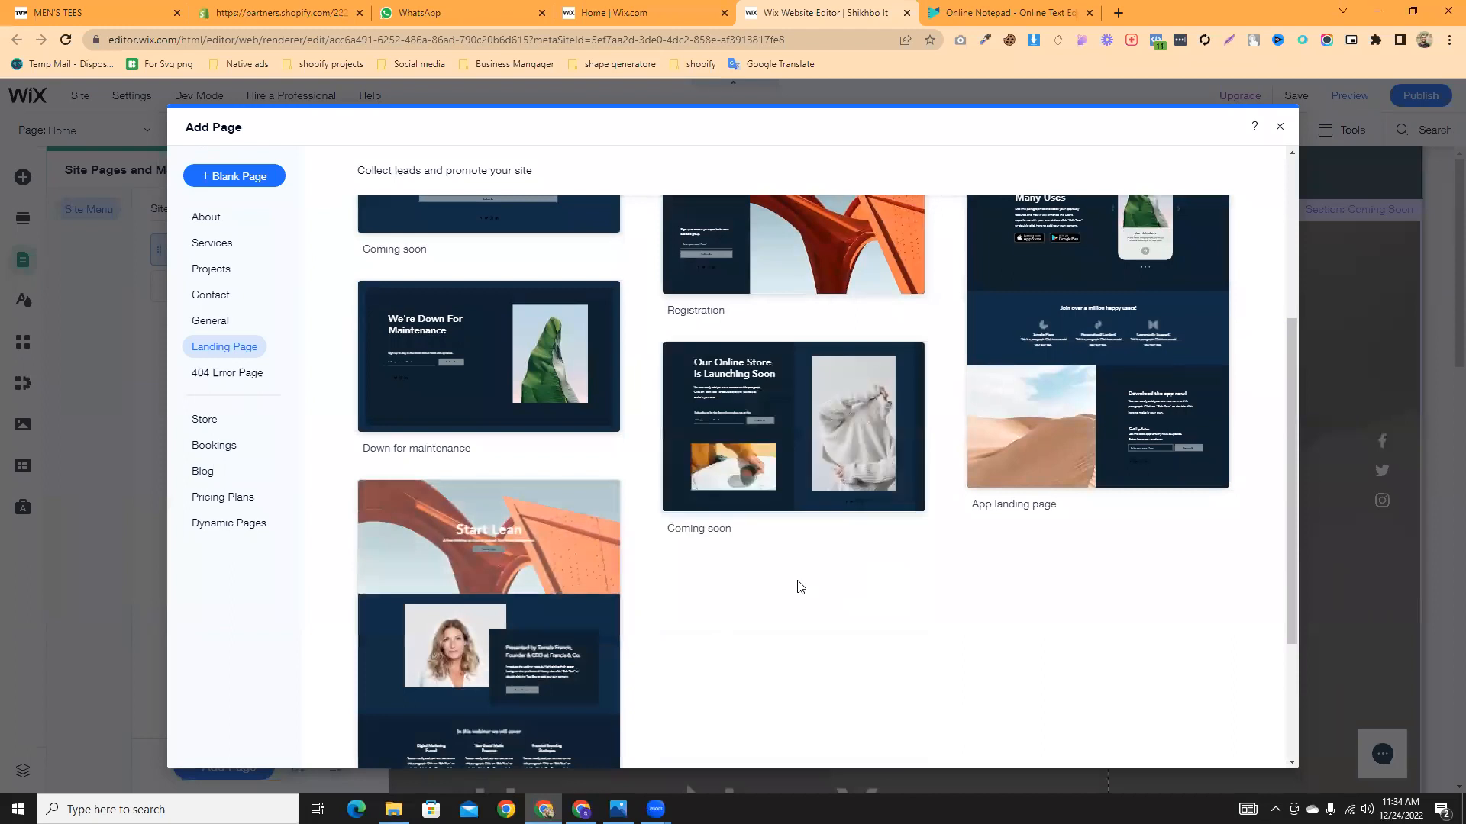
{"action": "scroll", "coordinate": [442, 622], "scroll_direction": "up", "scroll_amount": 3}
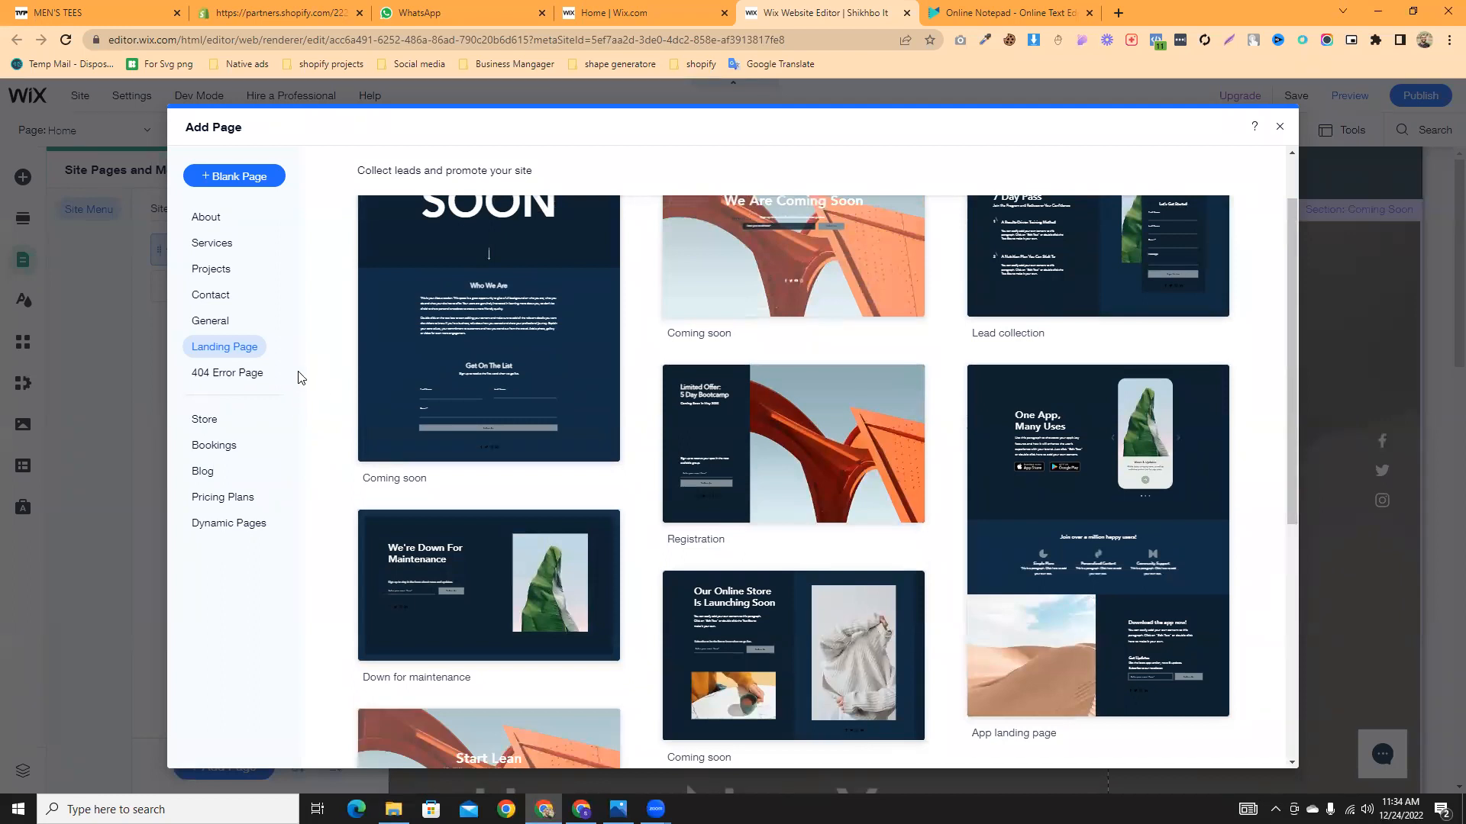
- Add a blank page and name it 'About US'
{"action": "left_click", "coordinate": [239, 176]}
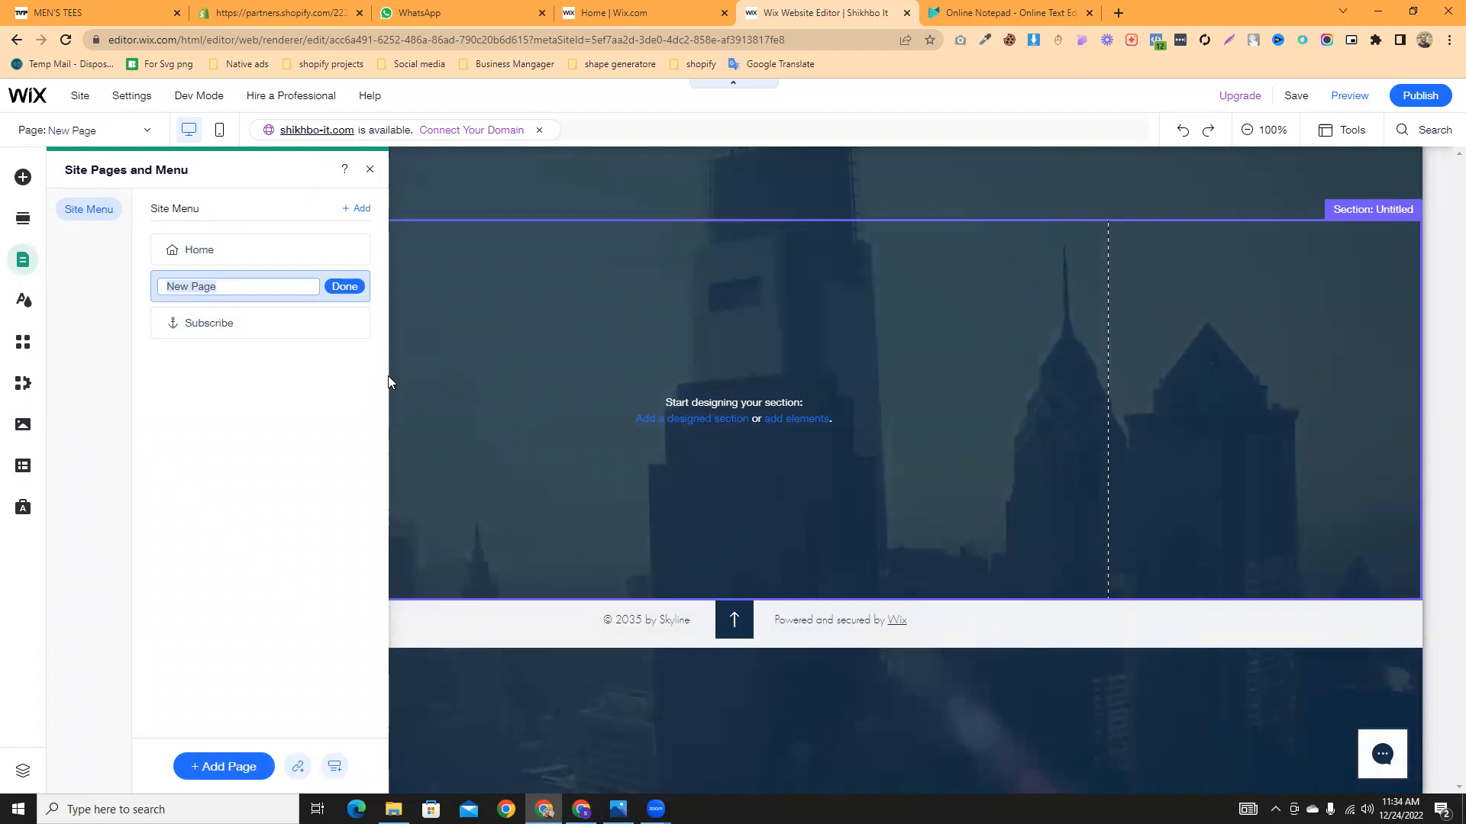
{"action": "key", "text": "BackSpace"}
{"action": "type", "text": "About US"}
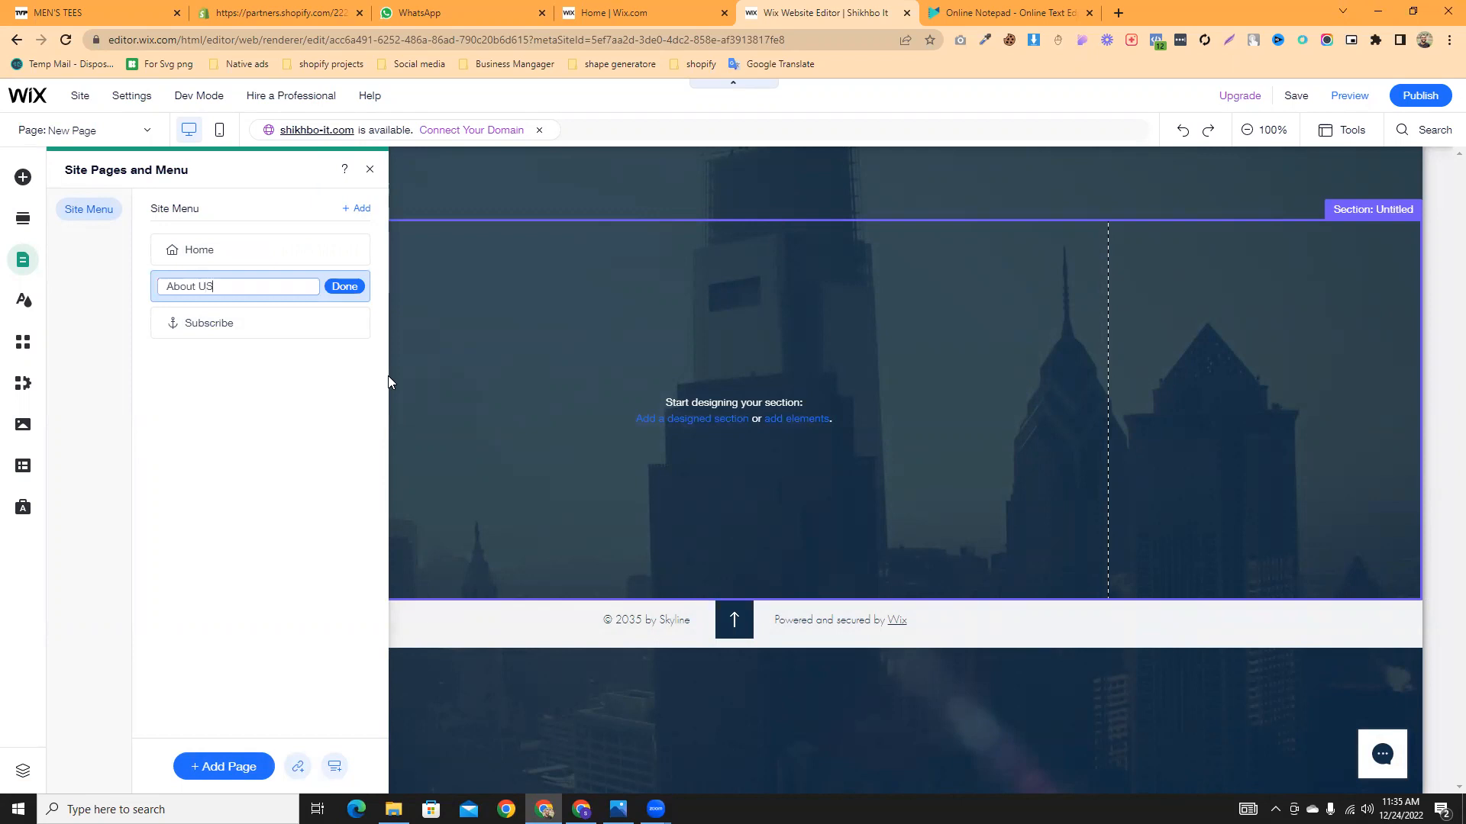
{"action": "left_click", "coordinate": [344, 288]}
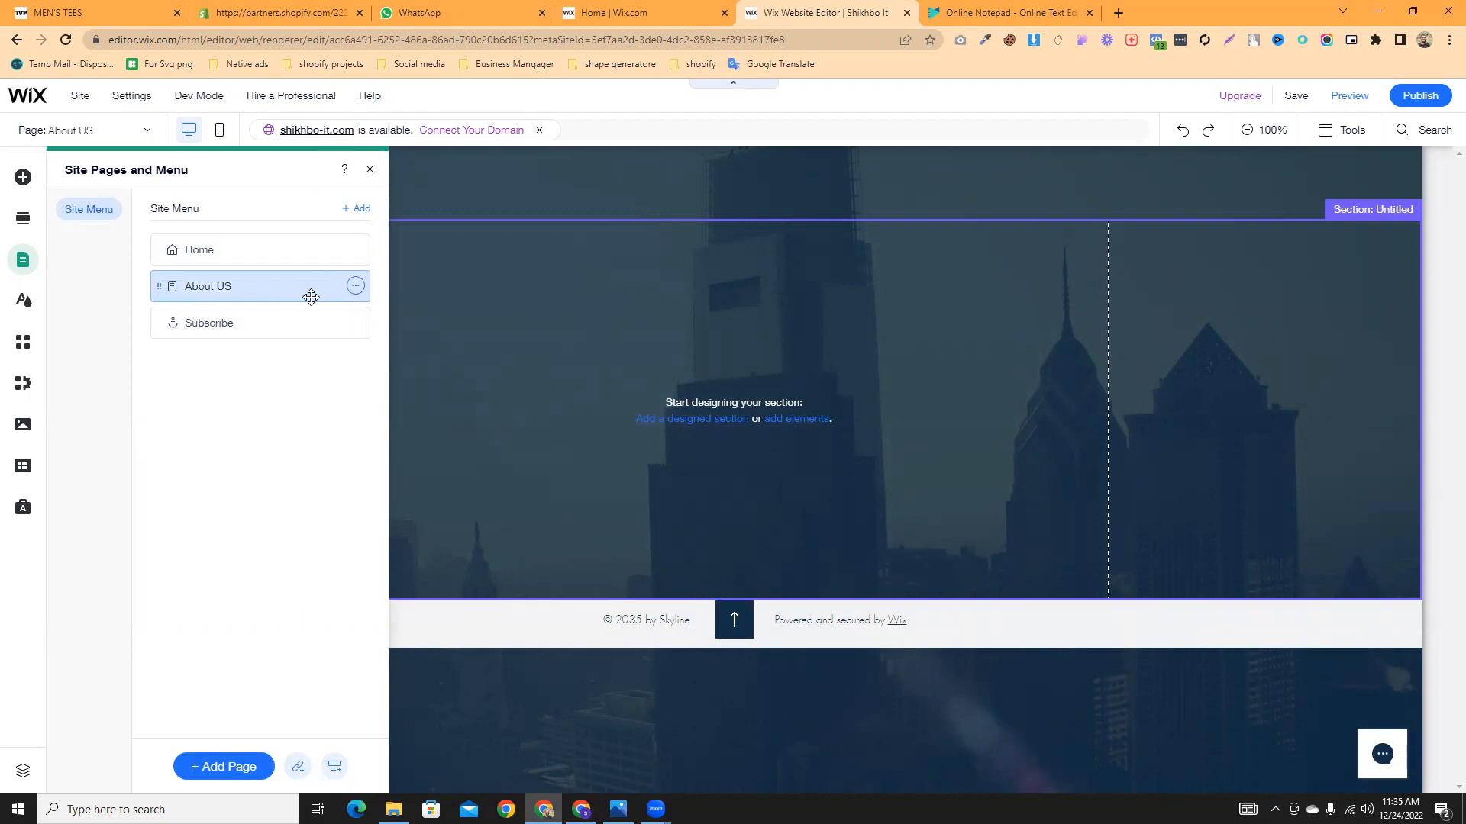
{"action": "mouse_move", "coordinate": [158, 286]}
{"action": "left_mouse_down"}
{"action": "mouse_move", "coordinate": [158, 349]}
{"action": "mouse_move", "coordinate": [158, 284]}
{"action": "left_mouse_up"}
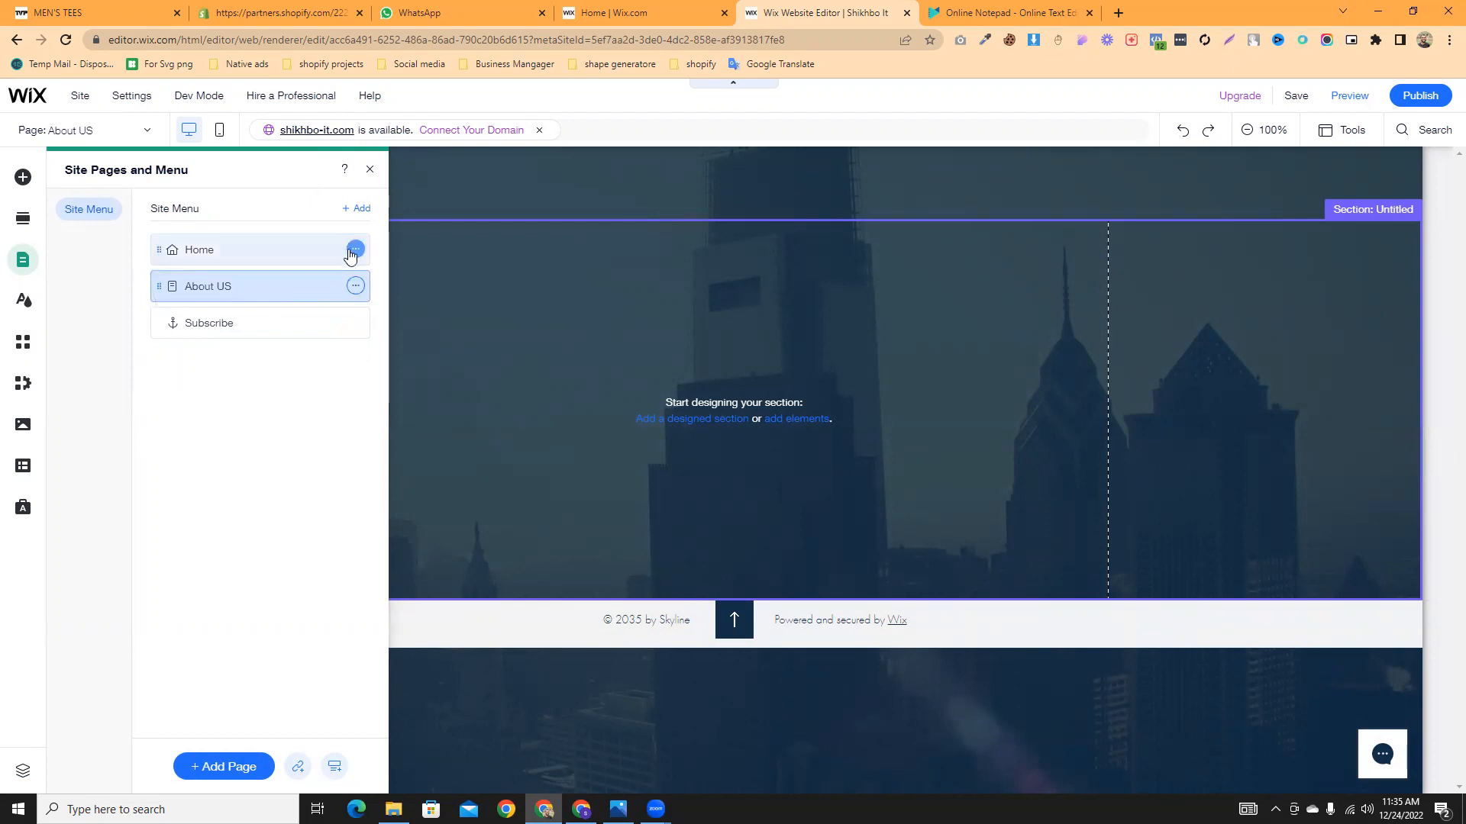
- Set the About US page as the site's homepage
{"action": "left_click", "coordinate": [356, 288]}
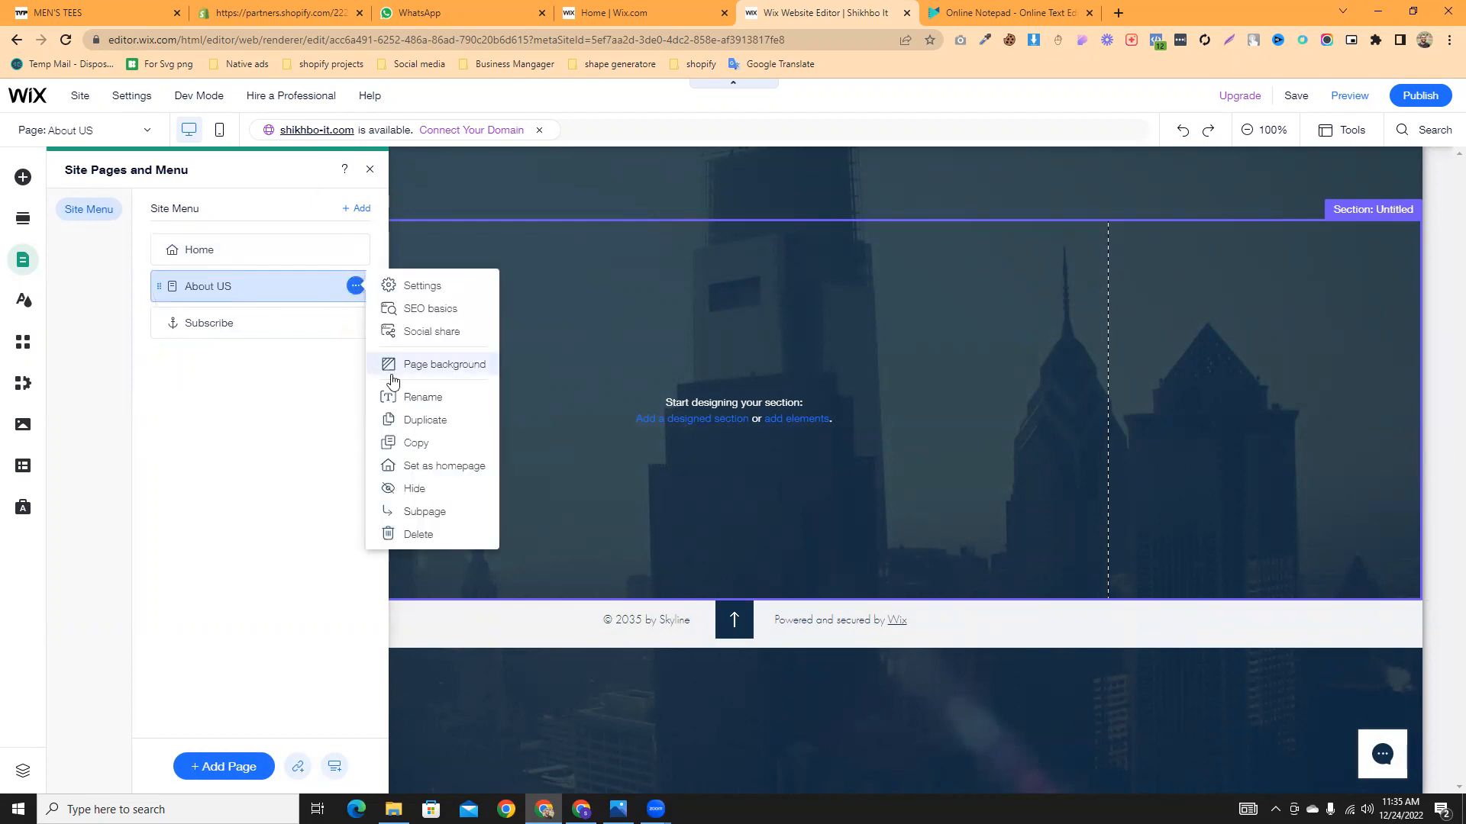
{"action": "left_click", "coordinate": [519, 218]}
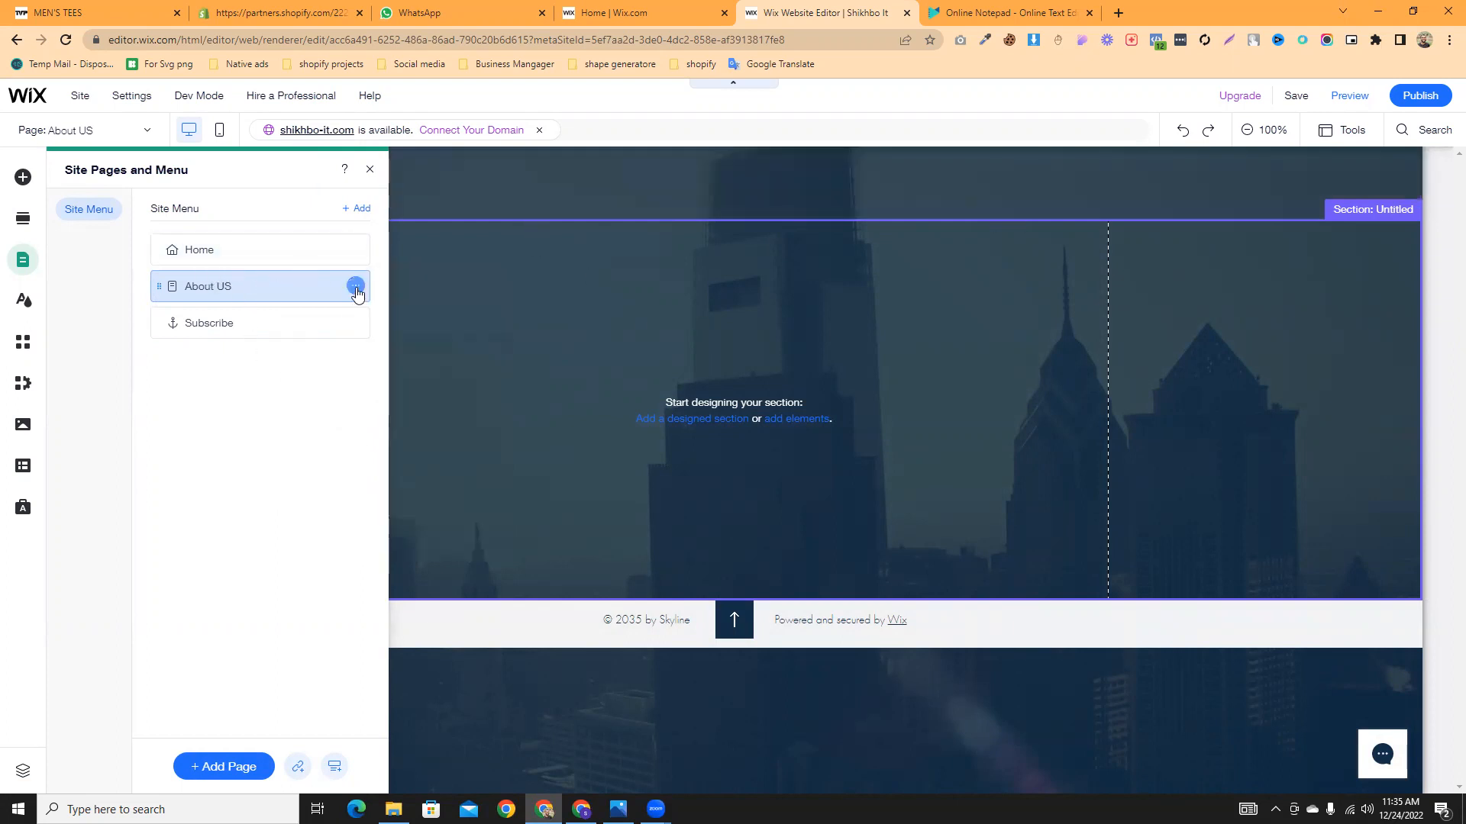
{"action": "left_click", "coordinate": [356, 286]}
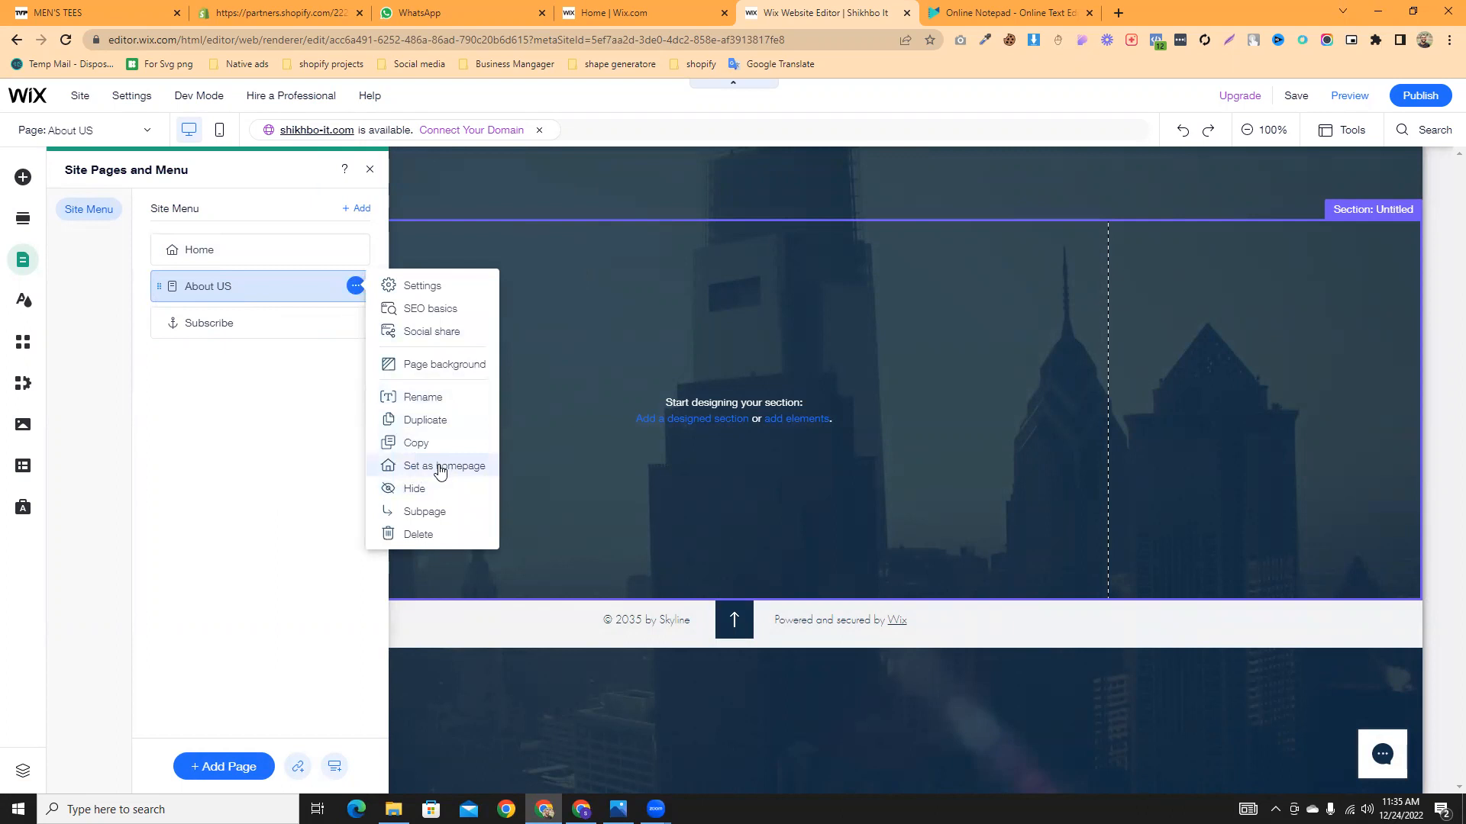
{"action": "left_click", "coordinate": [475, 467]}
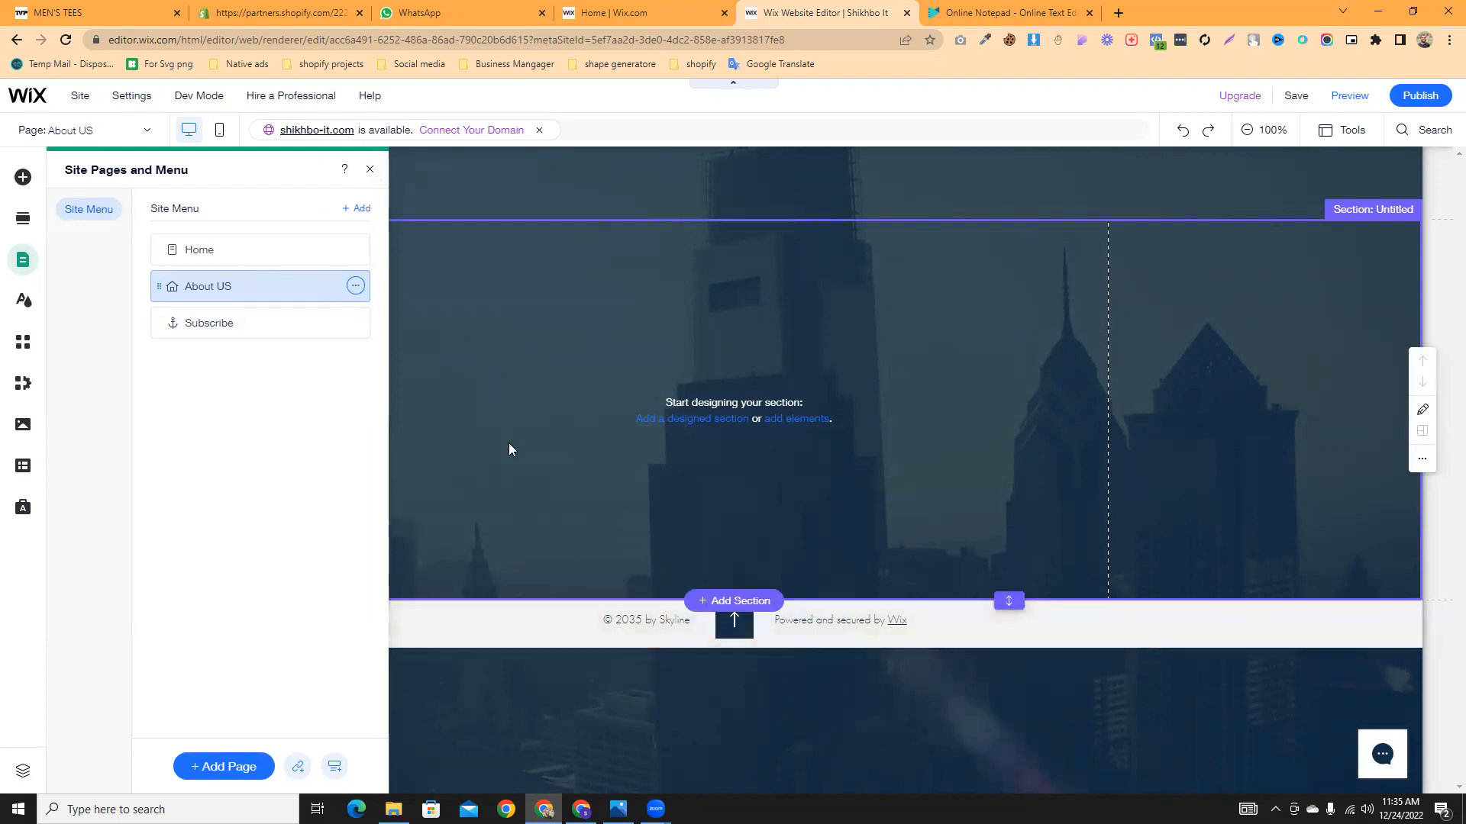
- Make Home the homepage again, close the pages manager, and enlarge the blank section
{"action": "left_click", "coordinate": [356, 249]}
{"action": "left_click", "coordinate": [404, 430]}
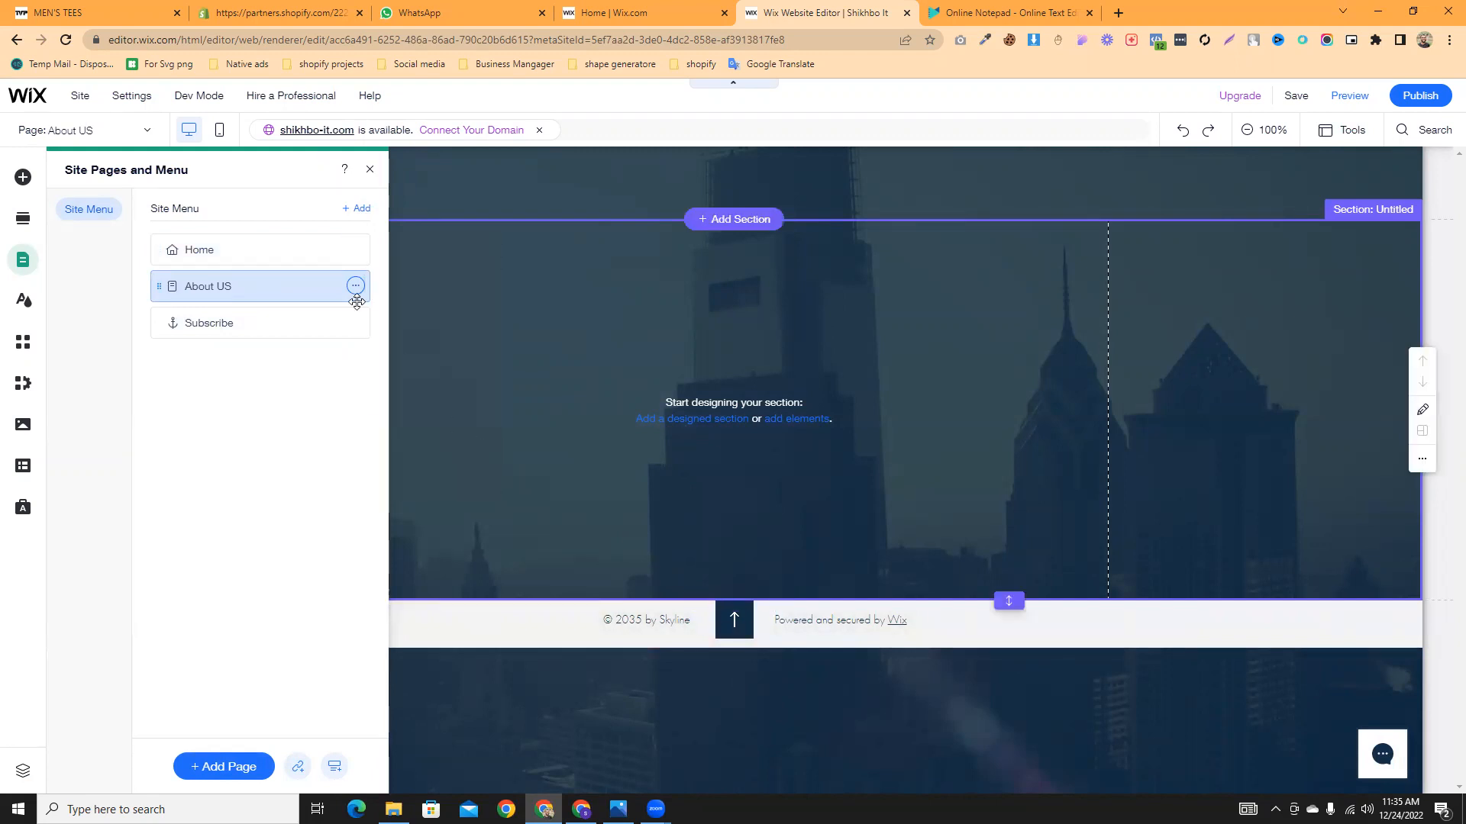
{"action": "left_click", "coordinate": [369, 169]}
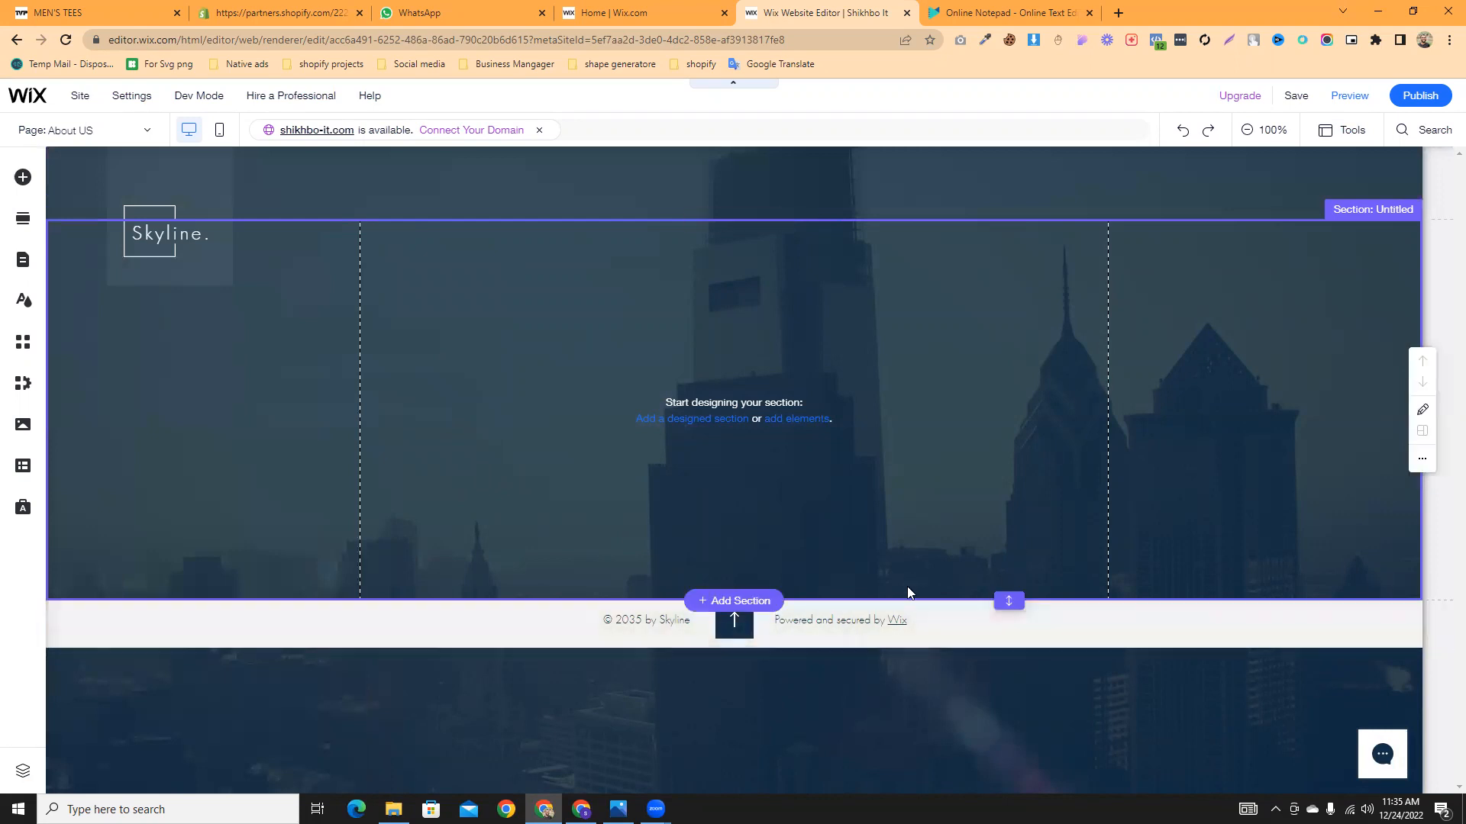
{"action": "left_click_drag", "start_coordinate": [1016, 597], "coordinate": [1008, 788]}
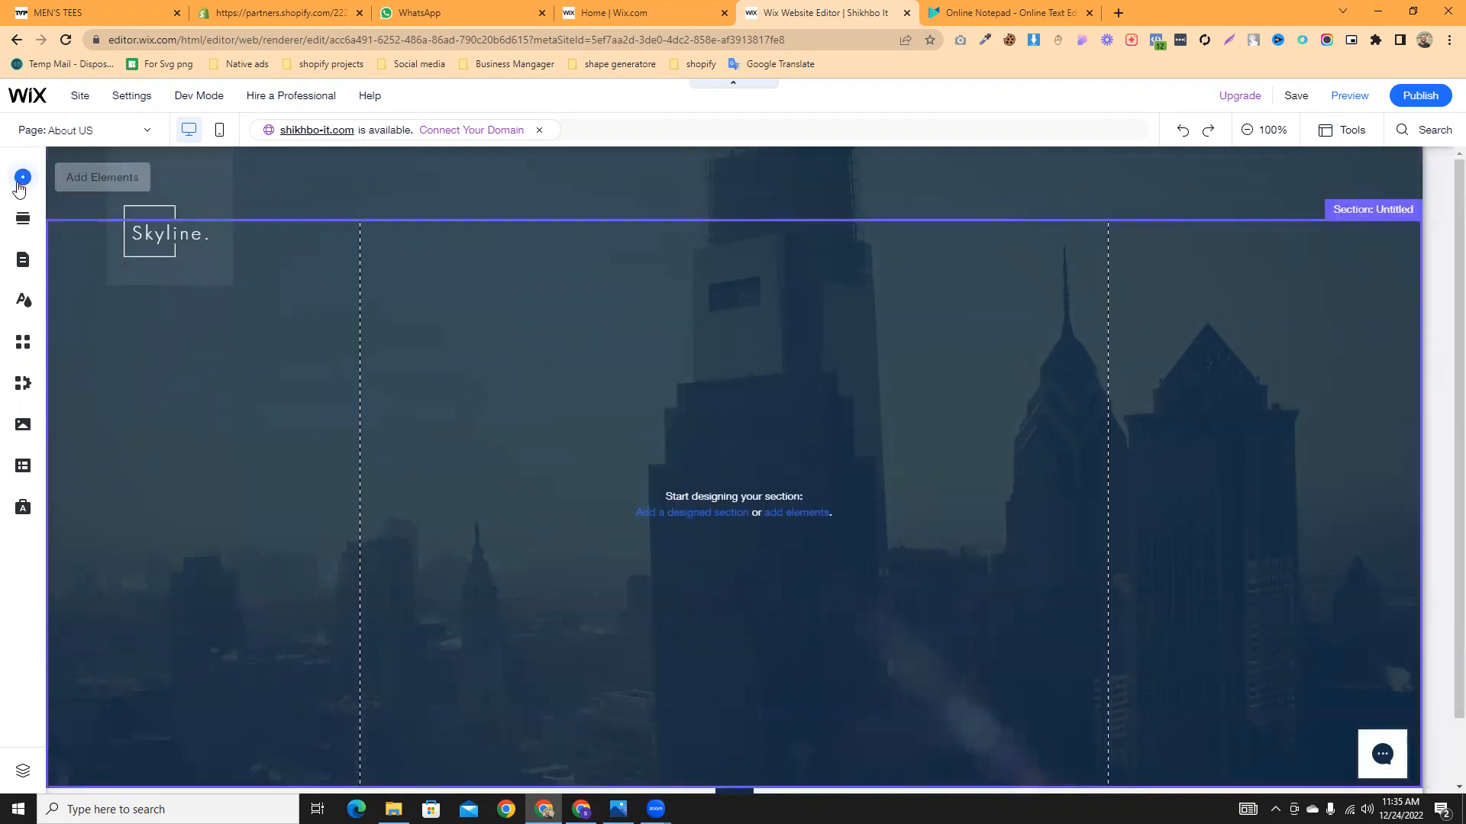
- Place a free Wix photo of a woman in a red suit, resized to about 322×485
{"action": "left_click", "coordinate": [23, 177]}
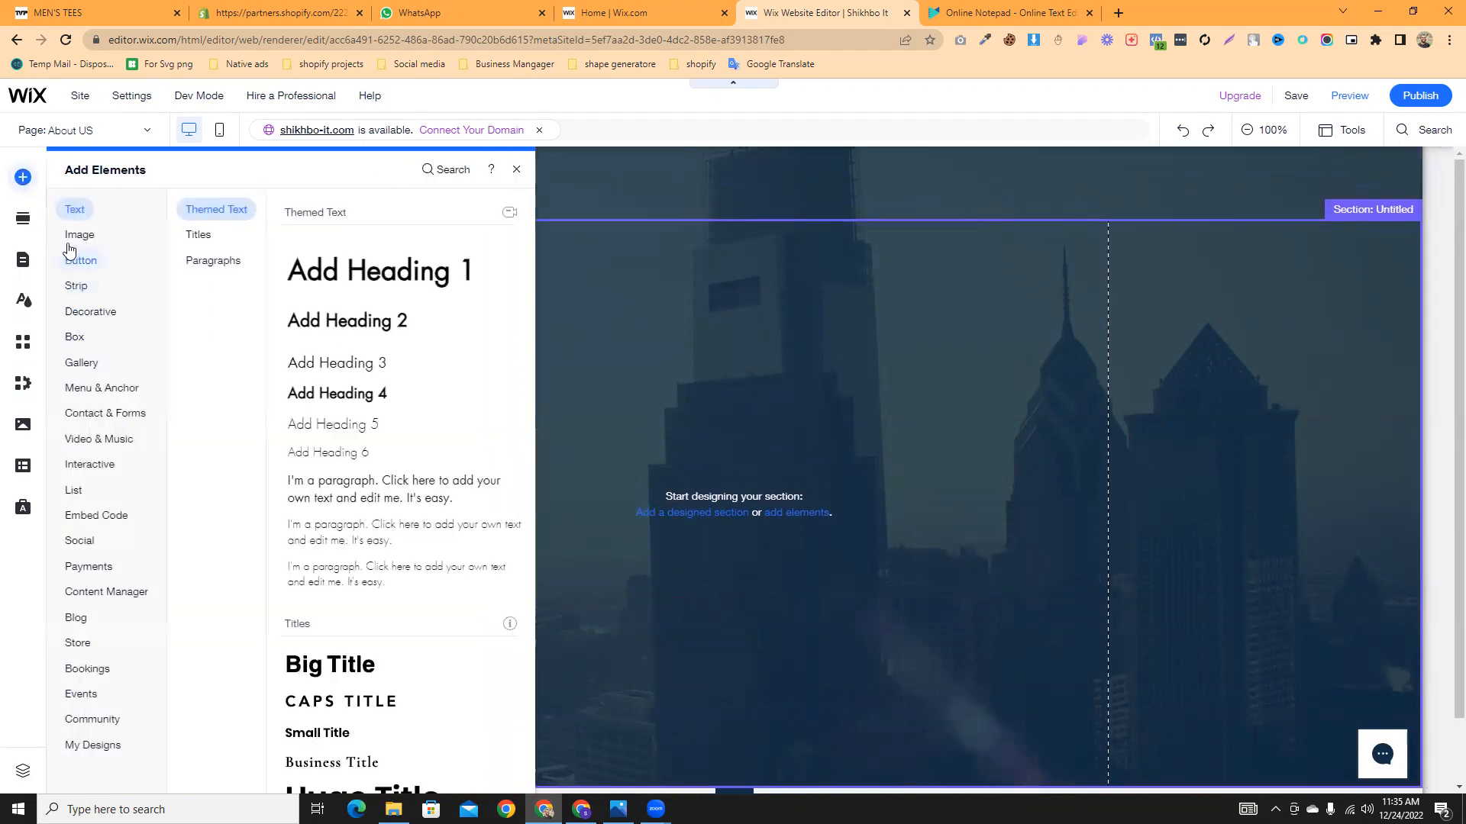
{"action": "mouse_move", "coordinate": [70, 247]}
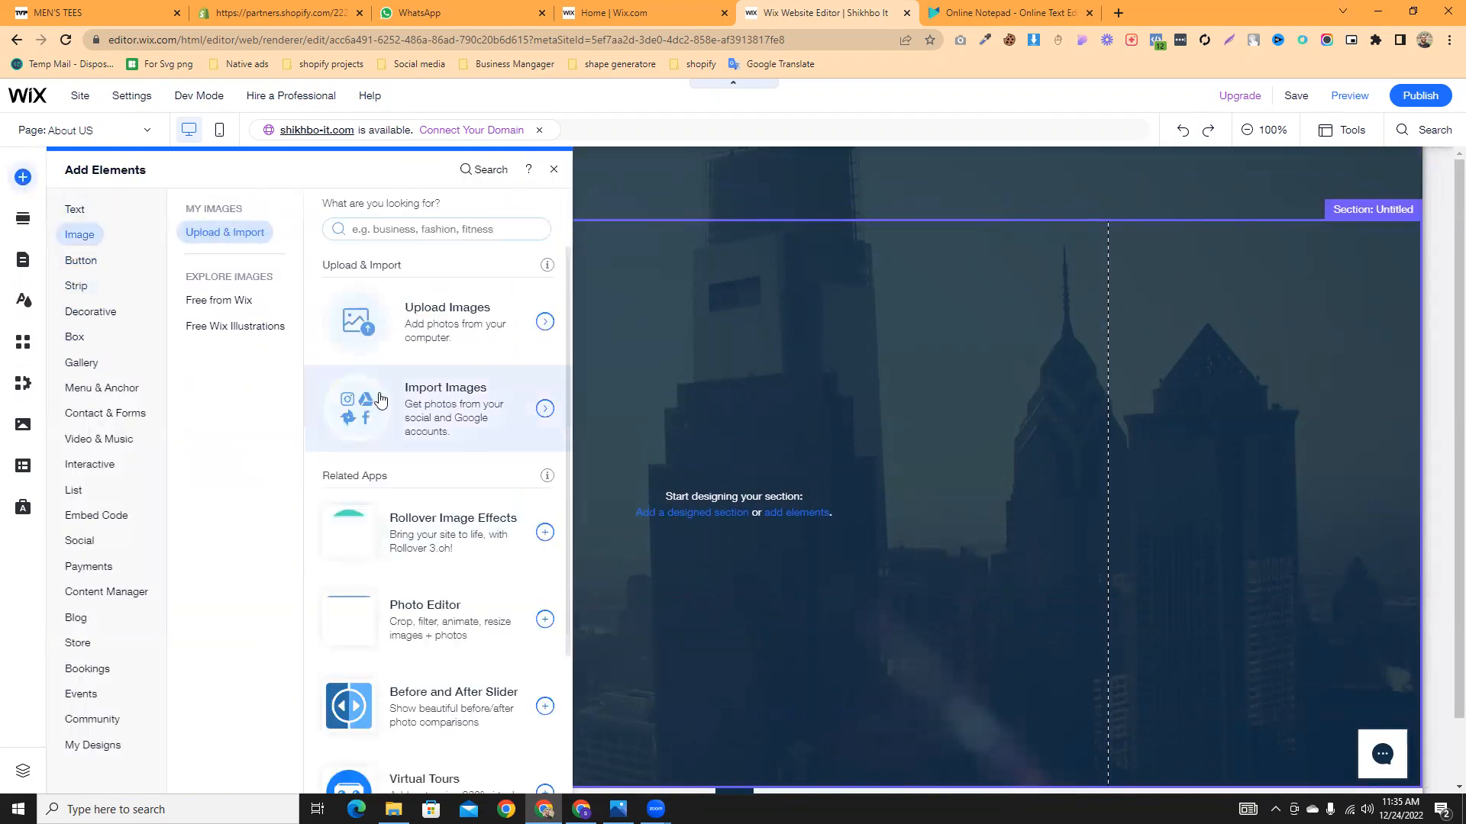
{"action": "scroll", "coordinate": [386, 413], "scroll_direction": "down", "scroll_amount": 1}
{"action": "scroll", "coordinate": [386, 413], "scroll_direction": "down", "scroll_amount": 4}
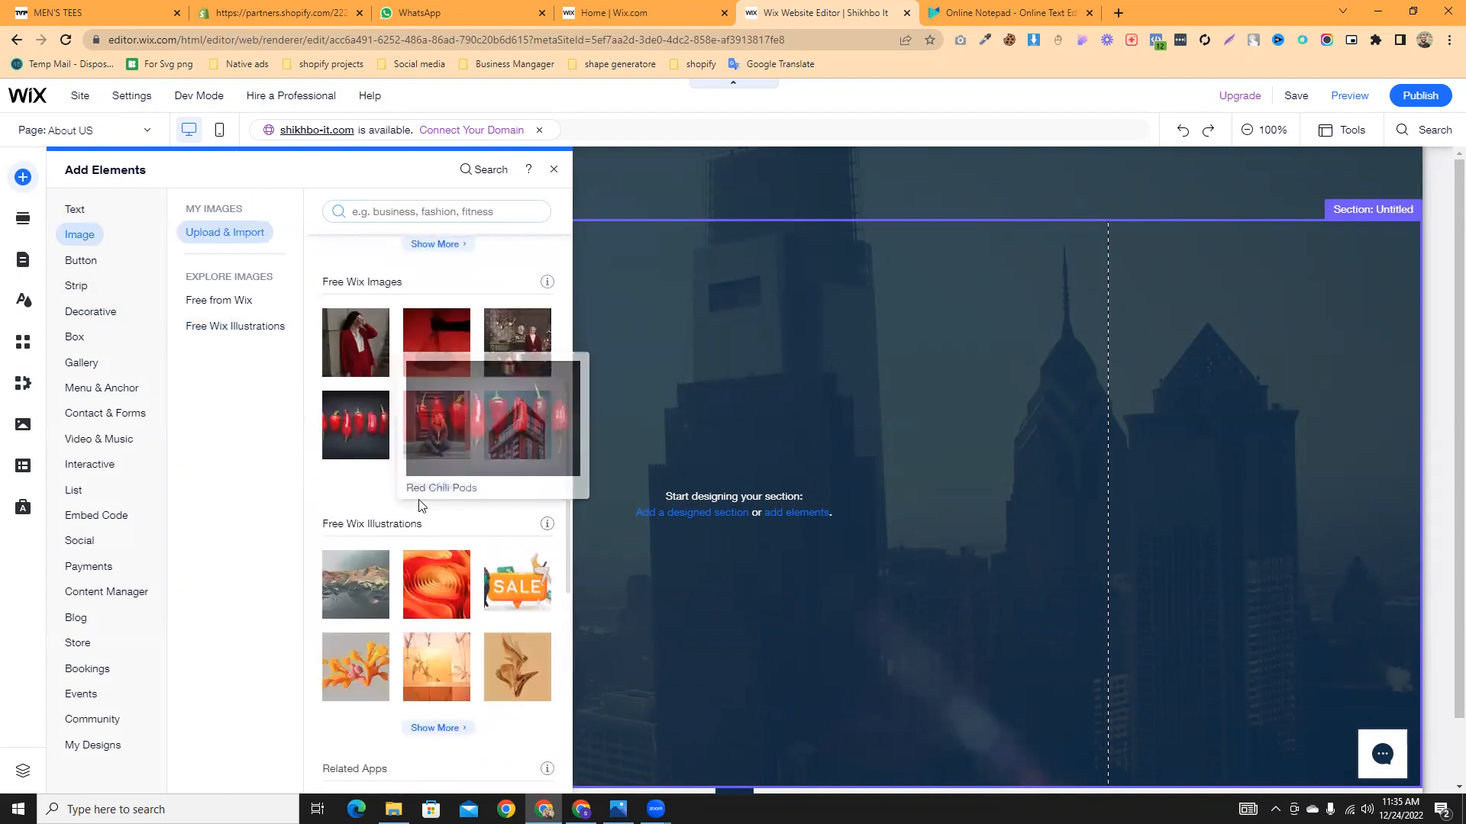
{"action": "left_click_drag", "start_coordinate": [366, 343], "coordinate": [605, 398]}
{"action": "left_click_drag", "start_coordinate": [700, 677], "coordinate": [656, 604]}
{"action": "left_click_drag", "start_coordinate": [588, 484], "coordinate": [575, 491]}
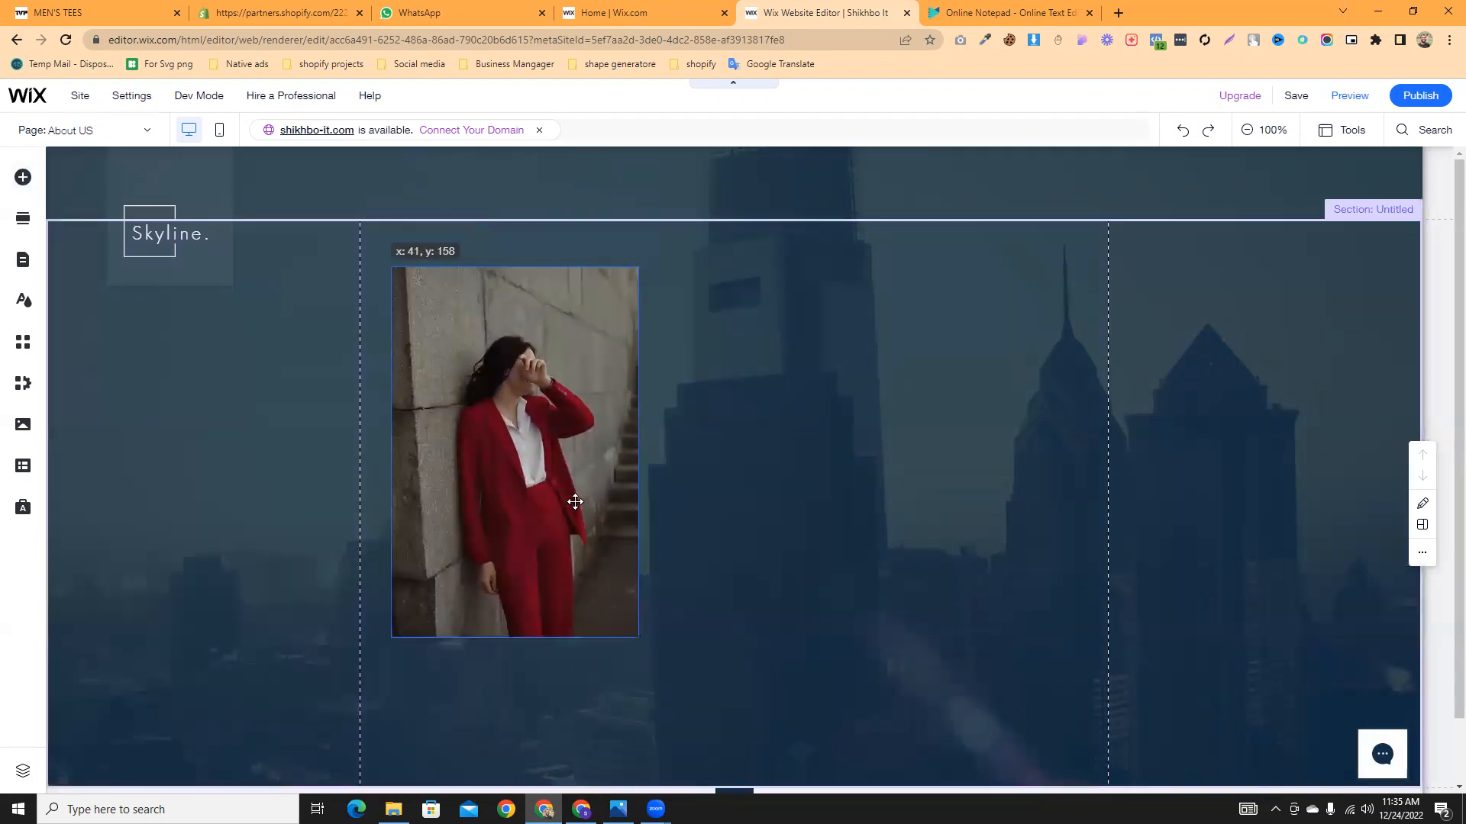
{"action": "left_click", "coordinate": [29, 177]}
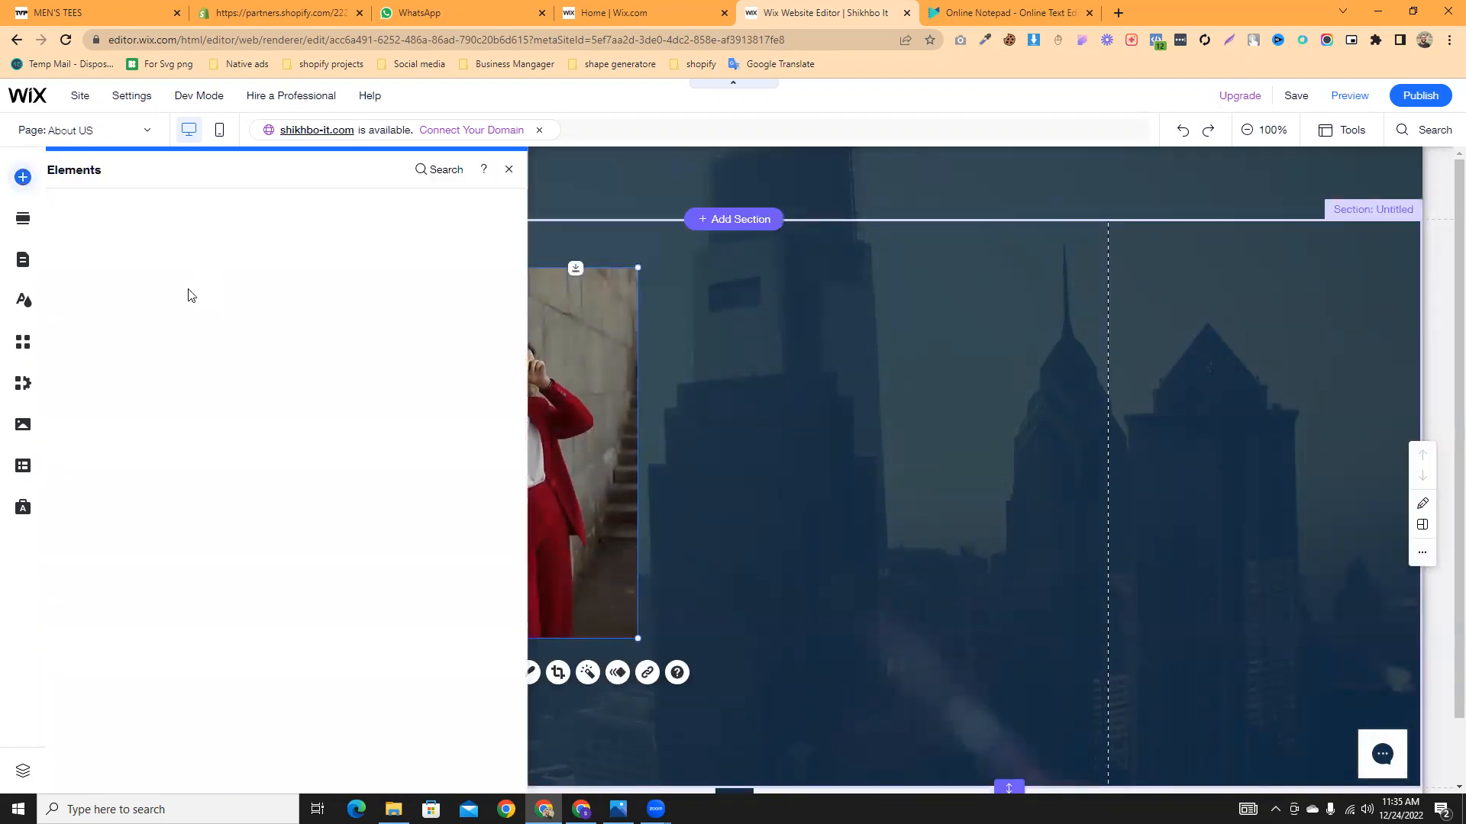
{"action": "left_click", "coordinate": [80, 260]}
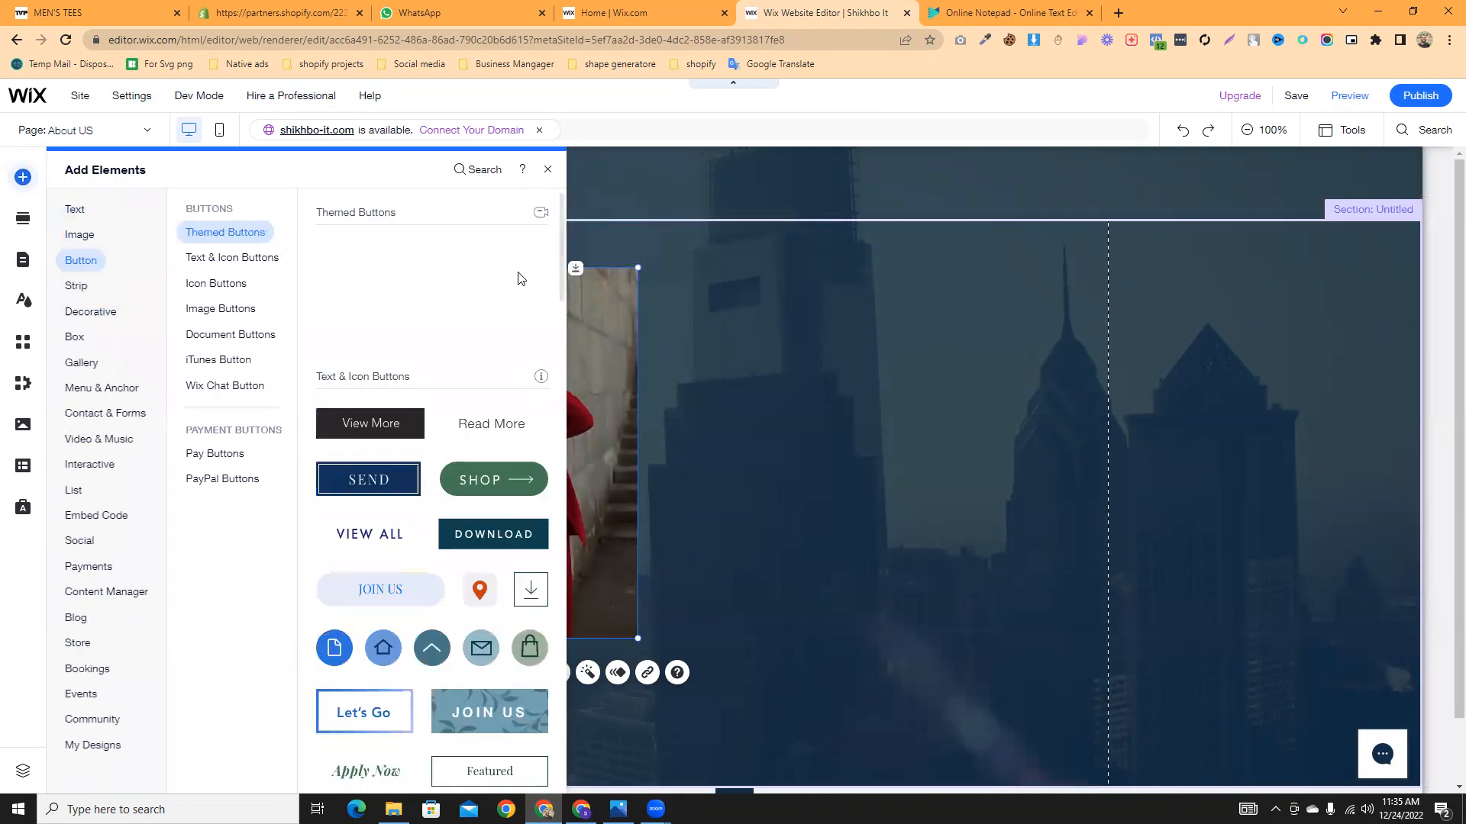
- Add a Heading 1 beside the photo and type the person's full name into it
{"action": "left_click", "coordinate": [77, 210]}
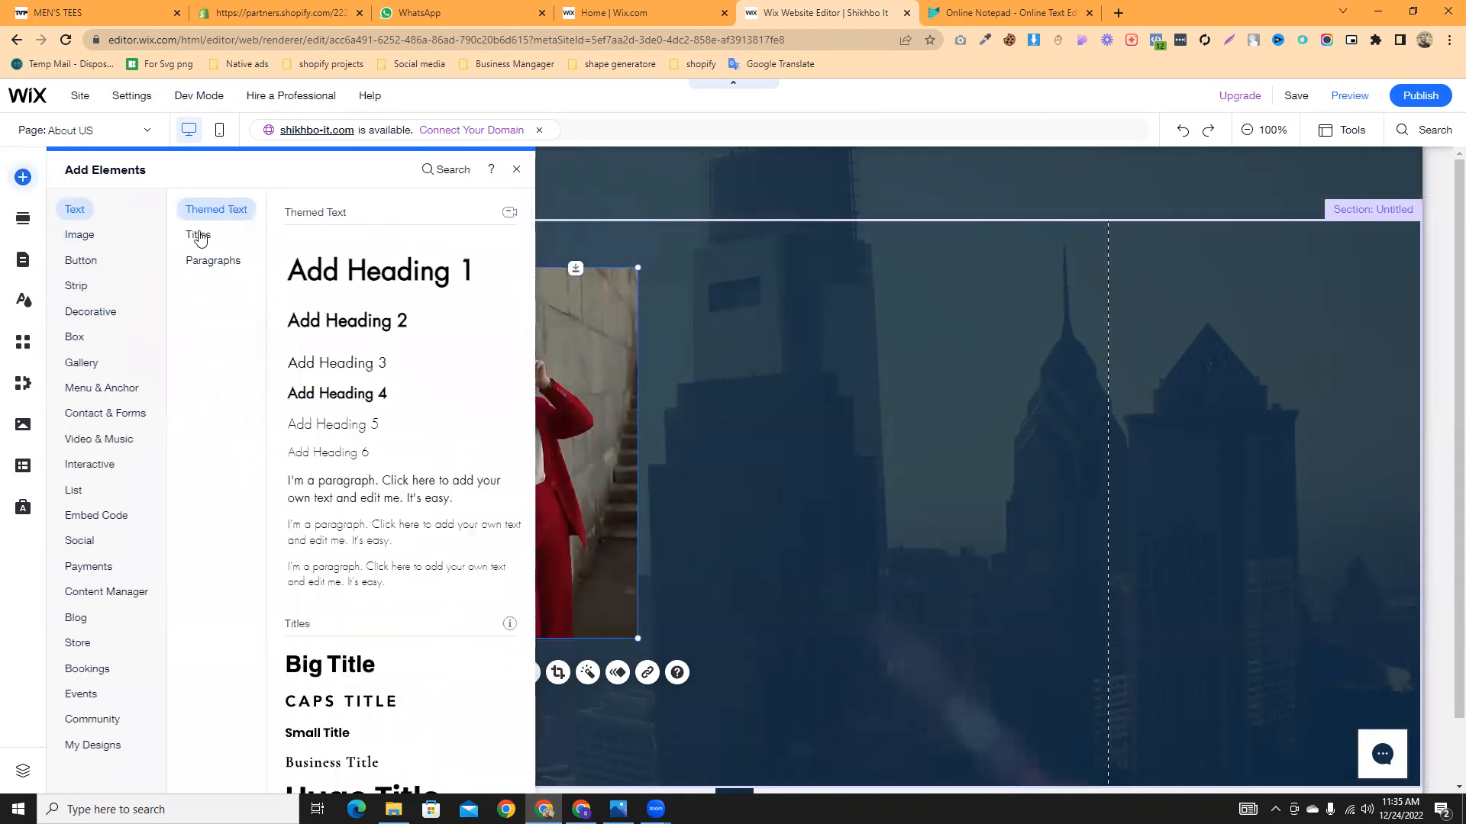
{"action": "left_click_drag", "start_coordinate": [376, 276], "coordinate": [753, 343]}
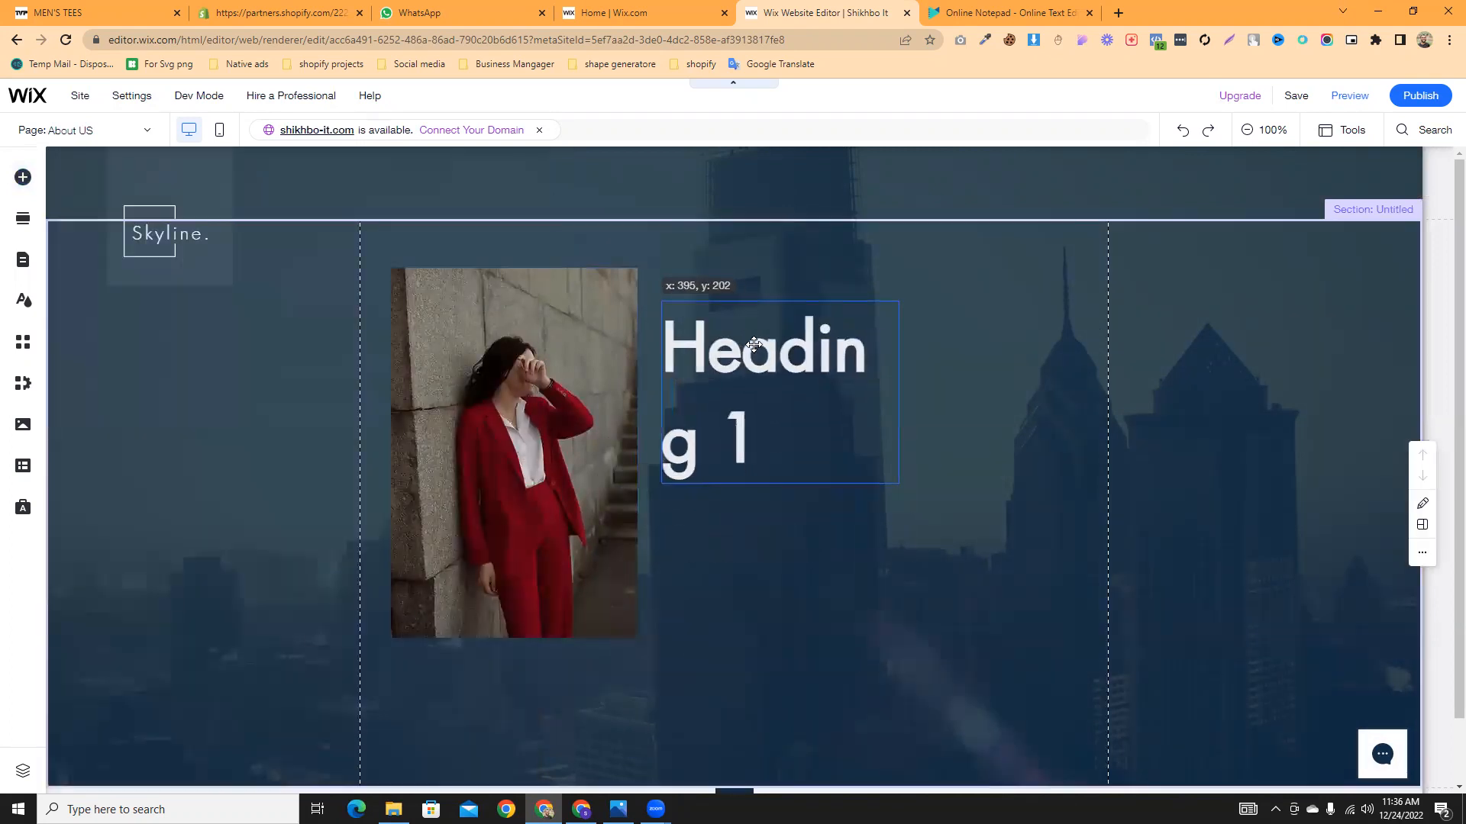
{"action": "left_click_drag", "start_coordinate": [900, 392], "coordinate": [1044, 382]}
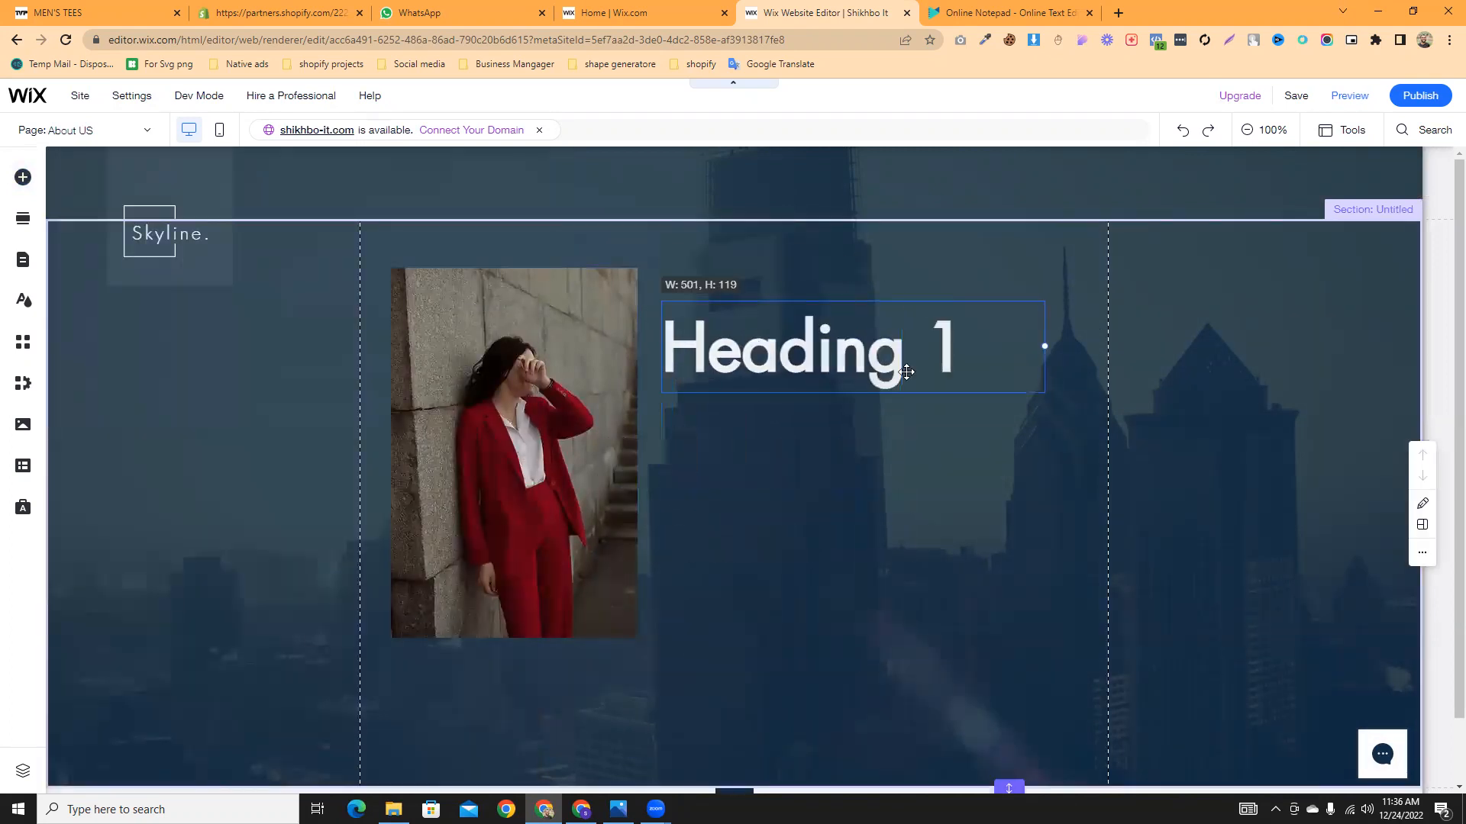
{"action": "double_click", "coordinate": [827, 359]}
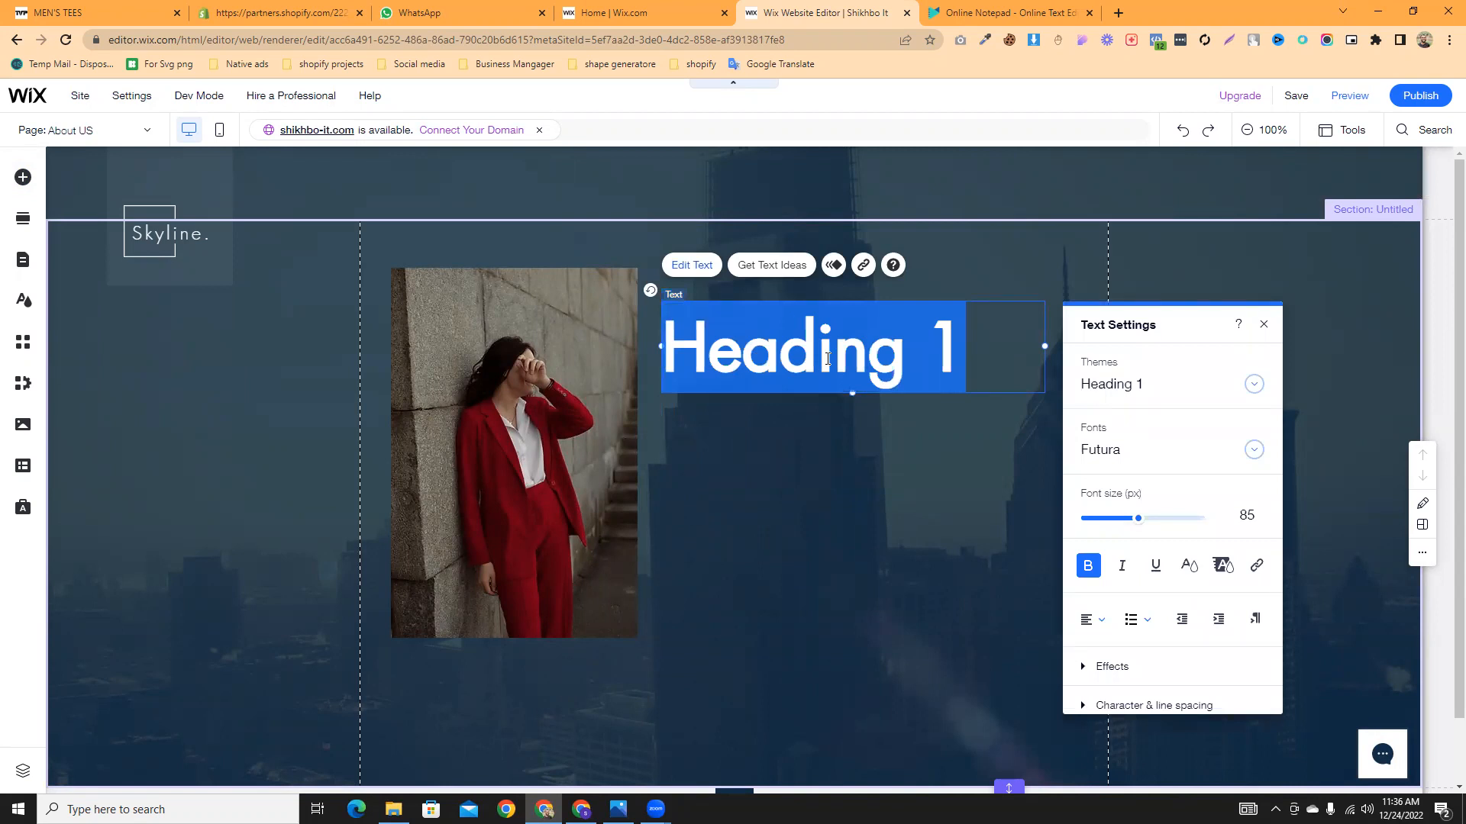
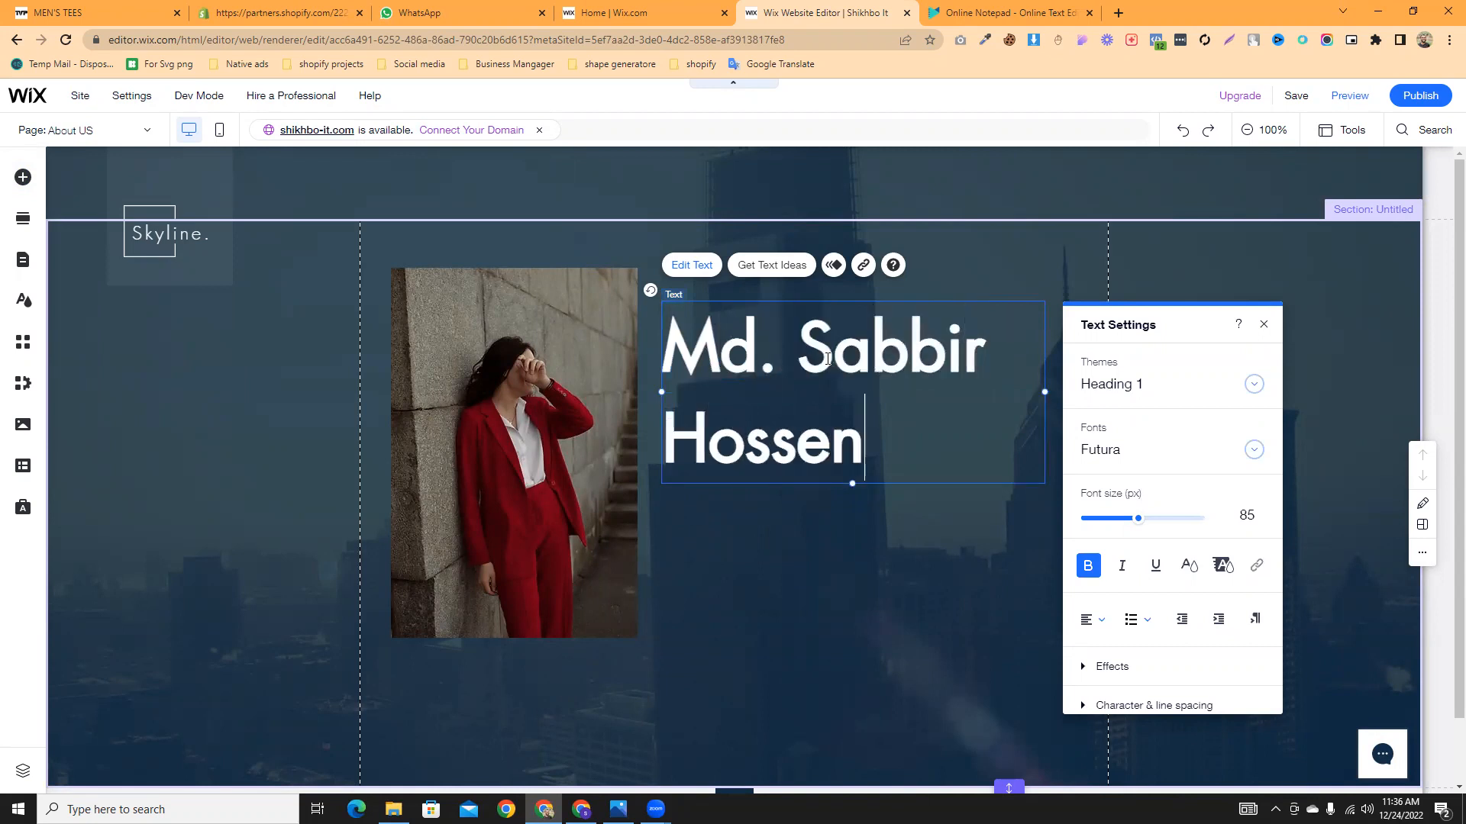
{"action": "left_click", "coordinate": [1049, 405]}
- Widen the name heading onto one line and align it beside the photo
{"action": "left_click", "coordinate": [1031, 391]}
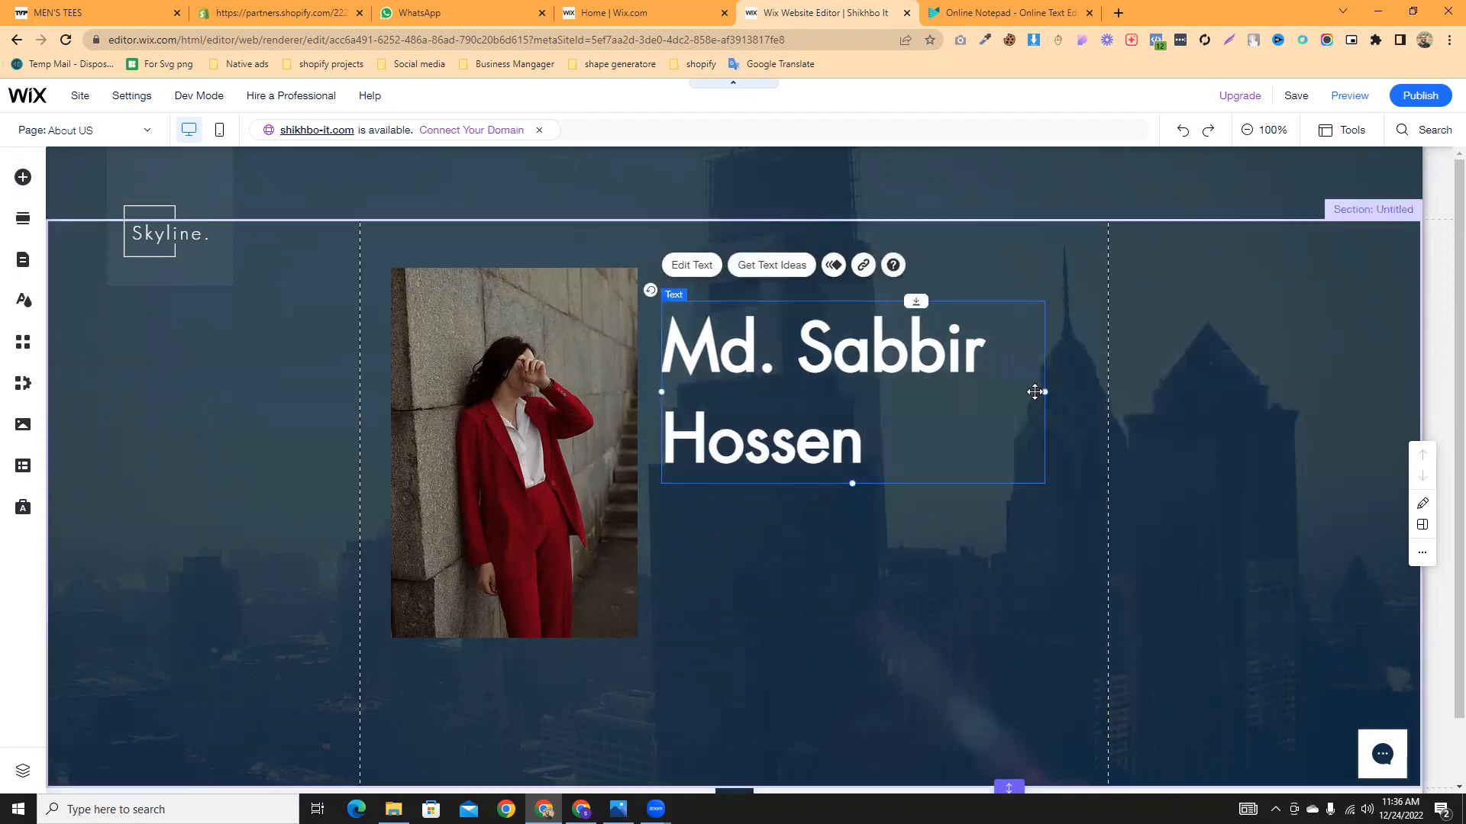
{"action": "left_click_drag", "start_coordinate": [1045, 392], "coordinate": [1126, 386]}
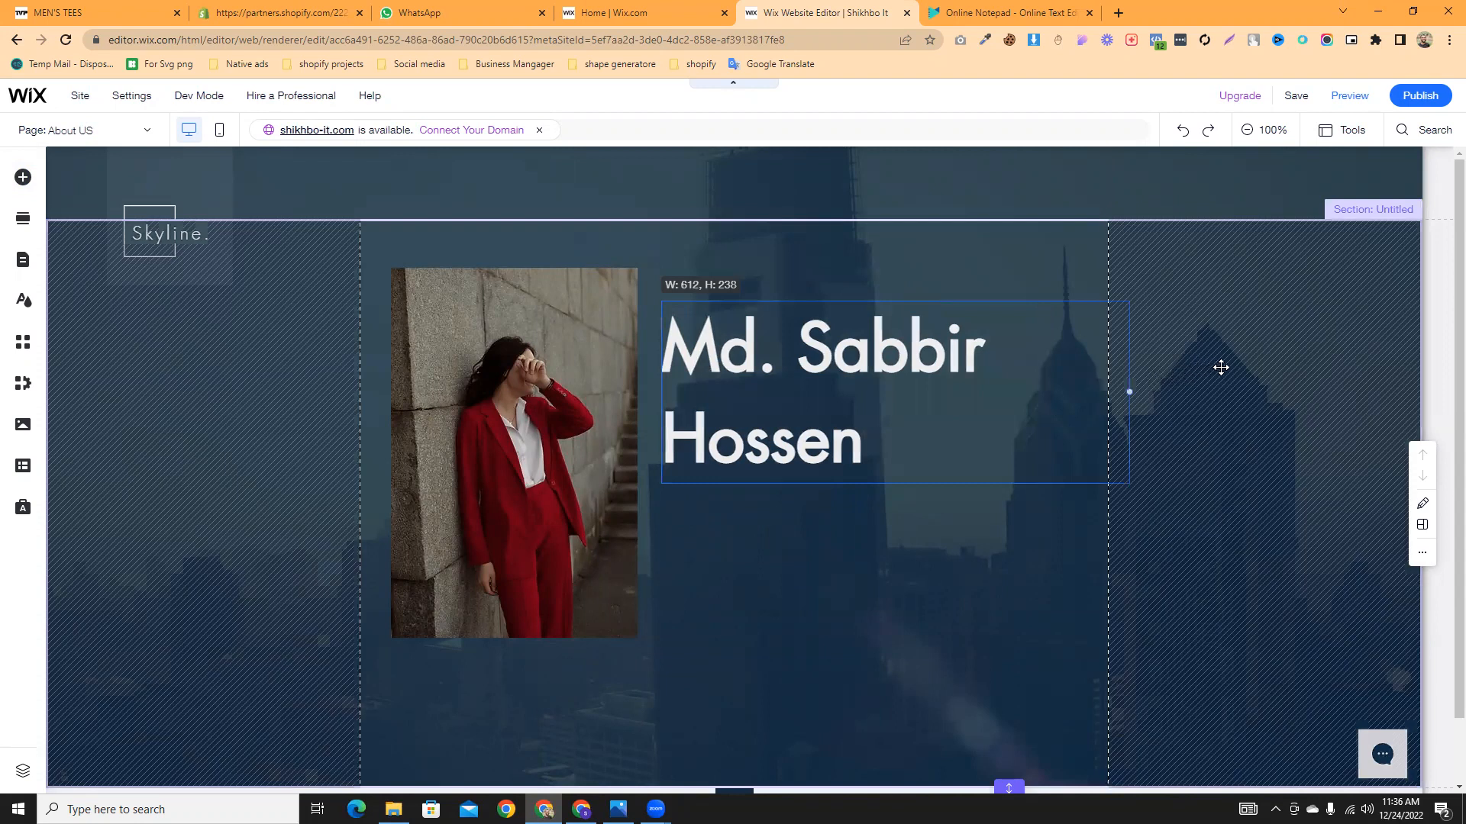
{"action": "left_click_drag", "start_coordinate": [1213, 369], "coordinate": [1239, 361]}
{"action": "left_click_drag", "start_coordinate": [910, 345], "coordinate": [896, 327]}
{"action": "left_click_drag", "start_coordinate": [503, 458], "coordinate": [492, 458]}
{"action": "left_click_drag", "start_coordinate": [1013, 312], "coordinate": [1001, 317]}
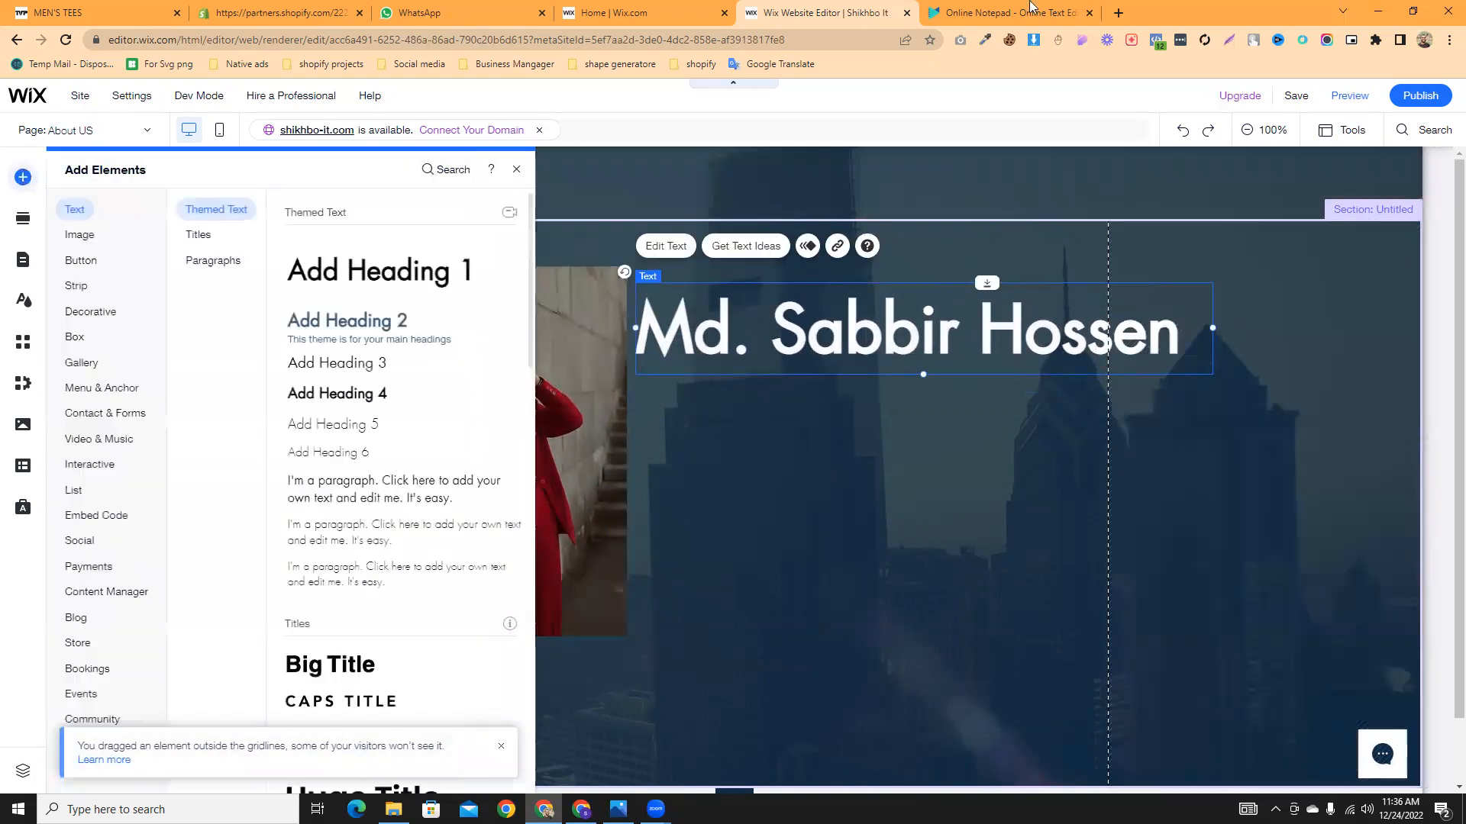
{"action": "left_click", "coordinate": [1116, 13]}
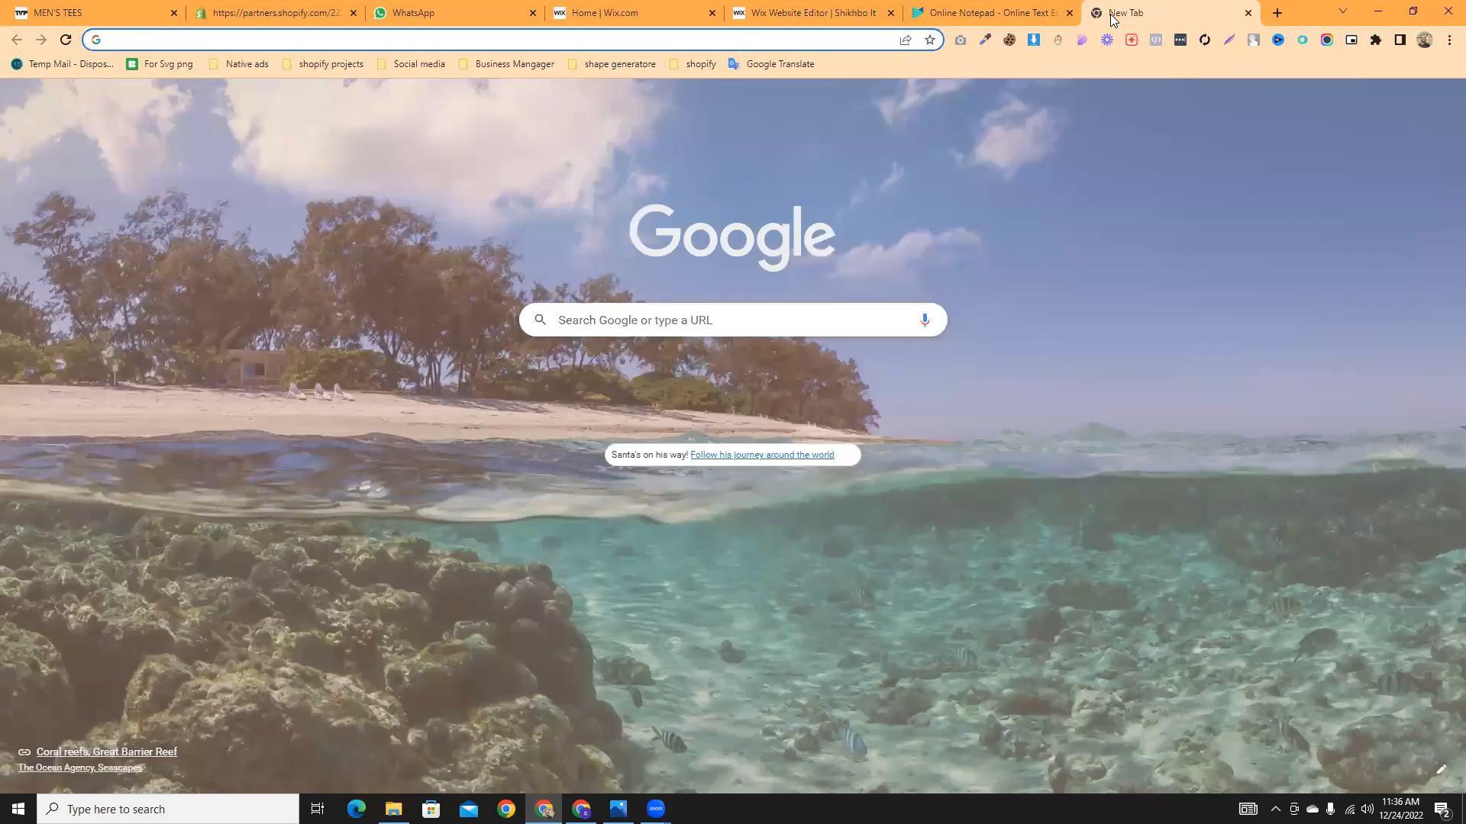
- Search Google for 'lorem ipsum' and open the lipsum.com generator
{"action": "type", "text": "lore"}
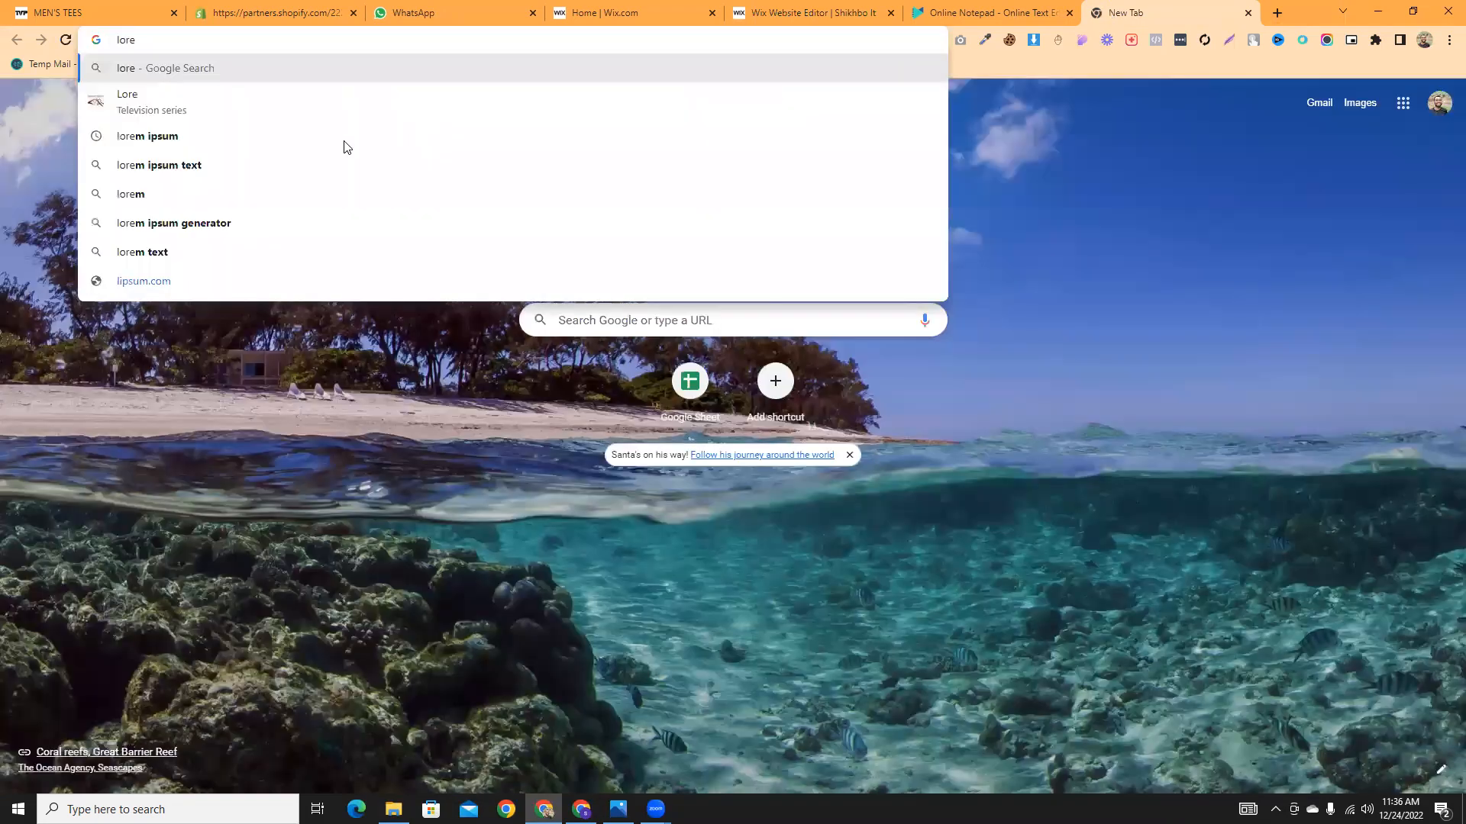
{"action": "key", "text": "Down"}
{"action": "key", "text": "Down"}
{"action": "key", "text": "Return"}
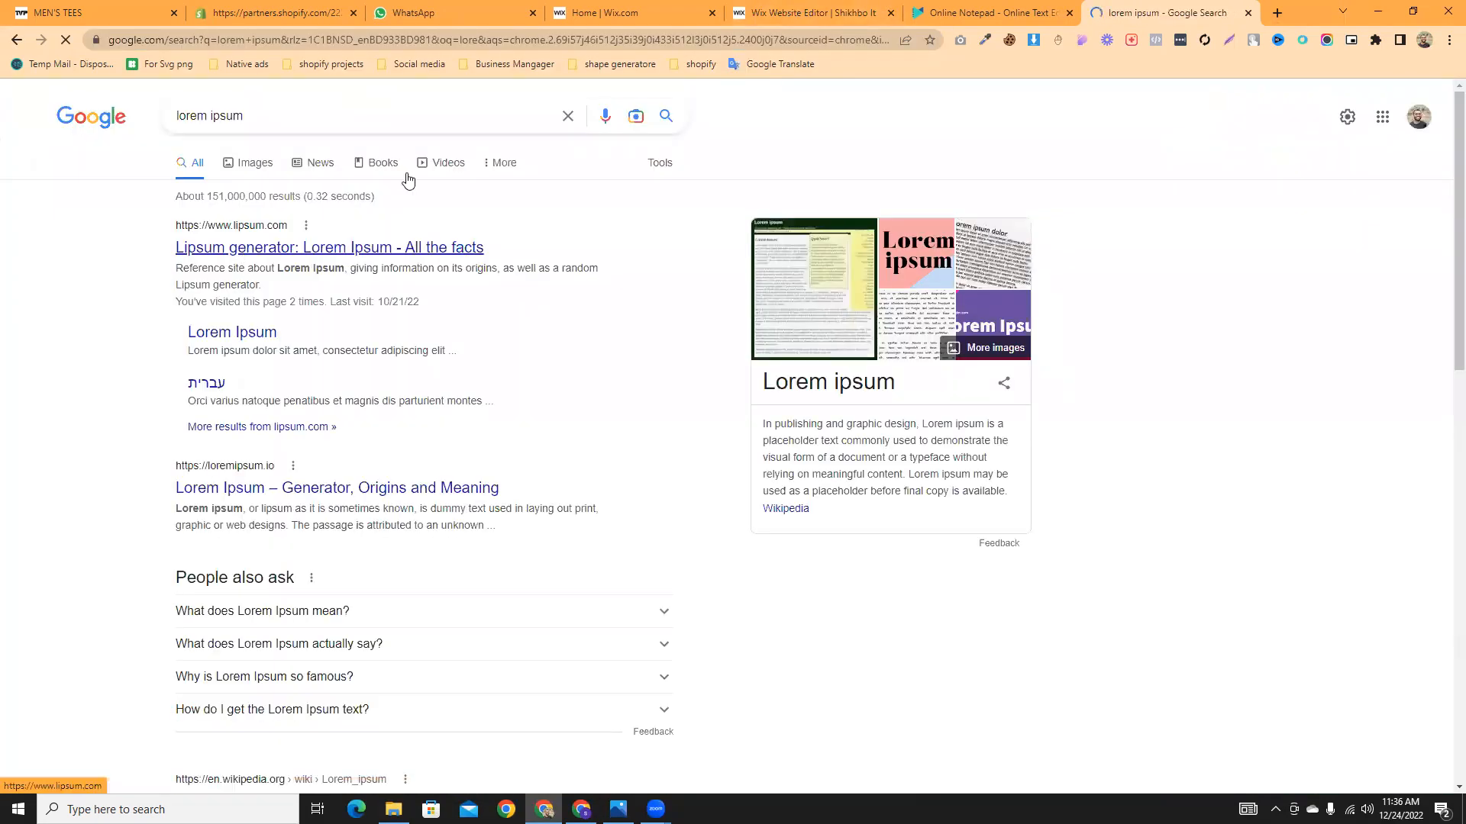
{"action": "left_click", "coordinate": [243, 253]}
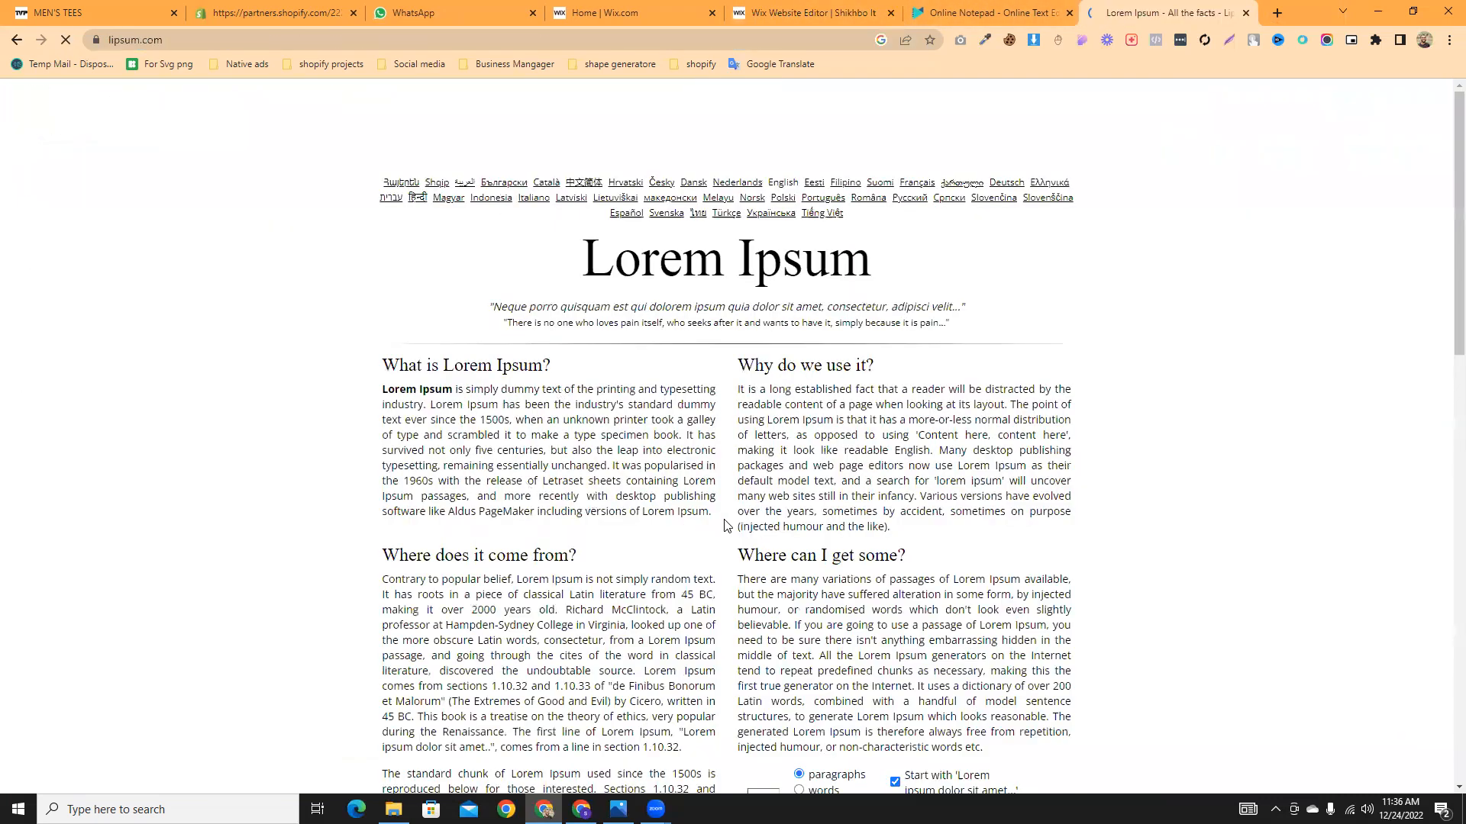
- Select the first Lorem Ipsum paragraph, then go back to the Wix editor
{"action": "left_click_drag", "start_coordinate": [710, 512], "coordinate": [415, 461]}
{"action": "left_click_drag", "start_coordinate": [364, 407], "coordinate": [710, 512]}
{"action": "key", "text": "ctrl+c"}
{"action": "left_click", "coordinate": [416, 407]}
{"action": "left_click", "coordinate": [396, 410]}
{"action": "left_click", "coordinate": [523, 401]}
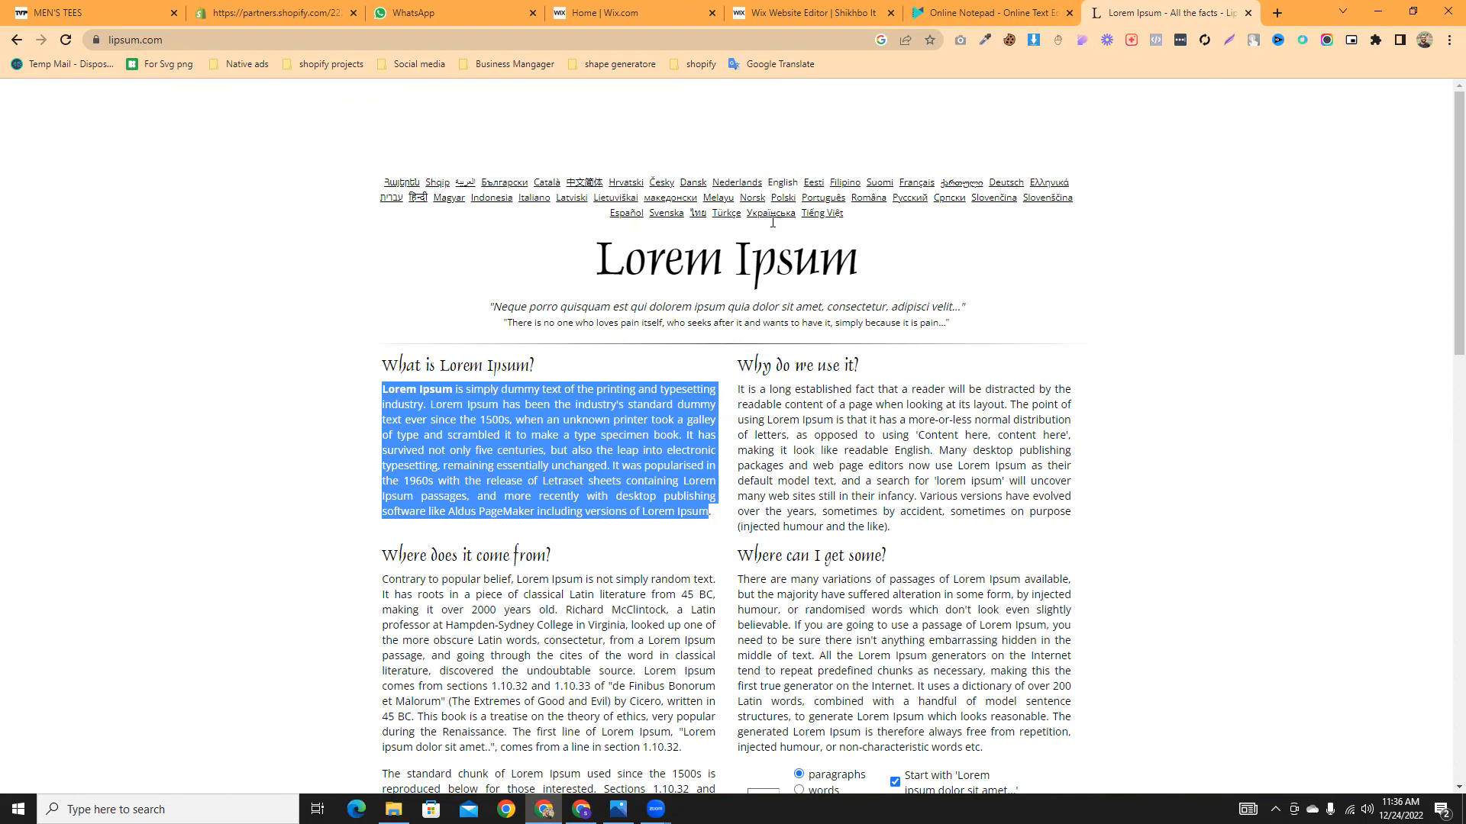
{"action": "left_click", "coordinate": [818, 9]}
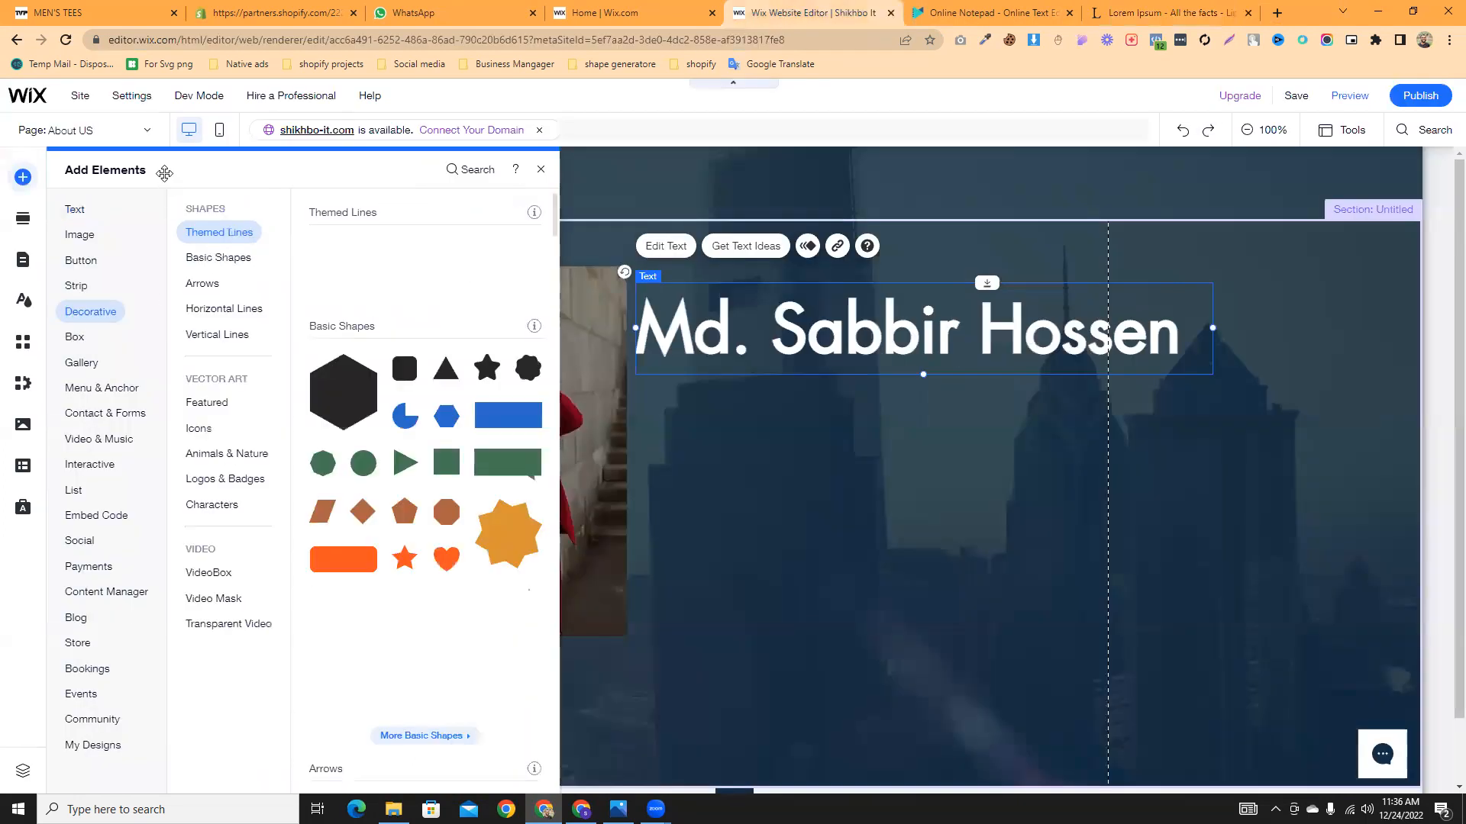
- Add a paragraph beside the photo, paste the Lorem Ipsum text, widen it to about 610, and place it under the heading
{"action": "mouse_move", "coordinate": [78, 211]}
{"action": "left_click_drag", "start_coordinate": [354, 489], "coordinate": [734, 422]}
{"action": "double_click", "coordinate": [735, 422]}
{"action": "key", "text": "ctrl+v"}
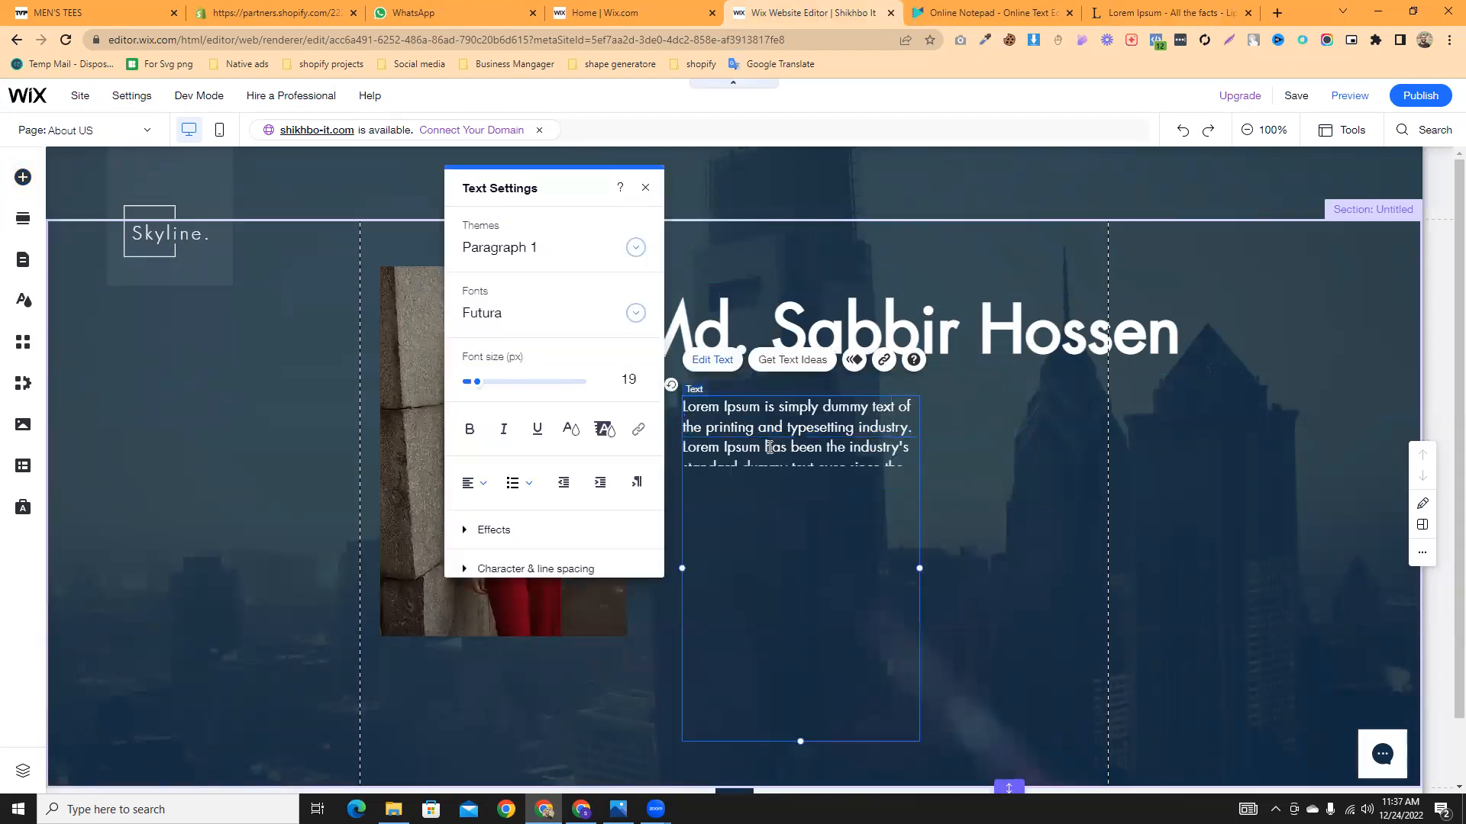
{"action": "left_click_drag", "start_coordinate": [920, 567], "coordinate": [1151, 545]}
{"action": "left_click_drag", "start_coordinate": [926, 517], "coordinate": [928, 476]}
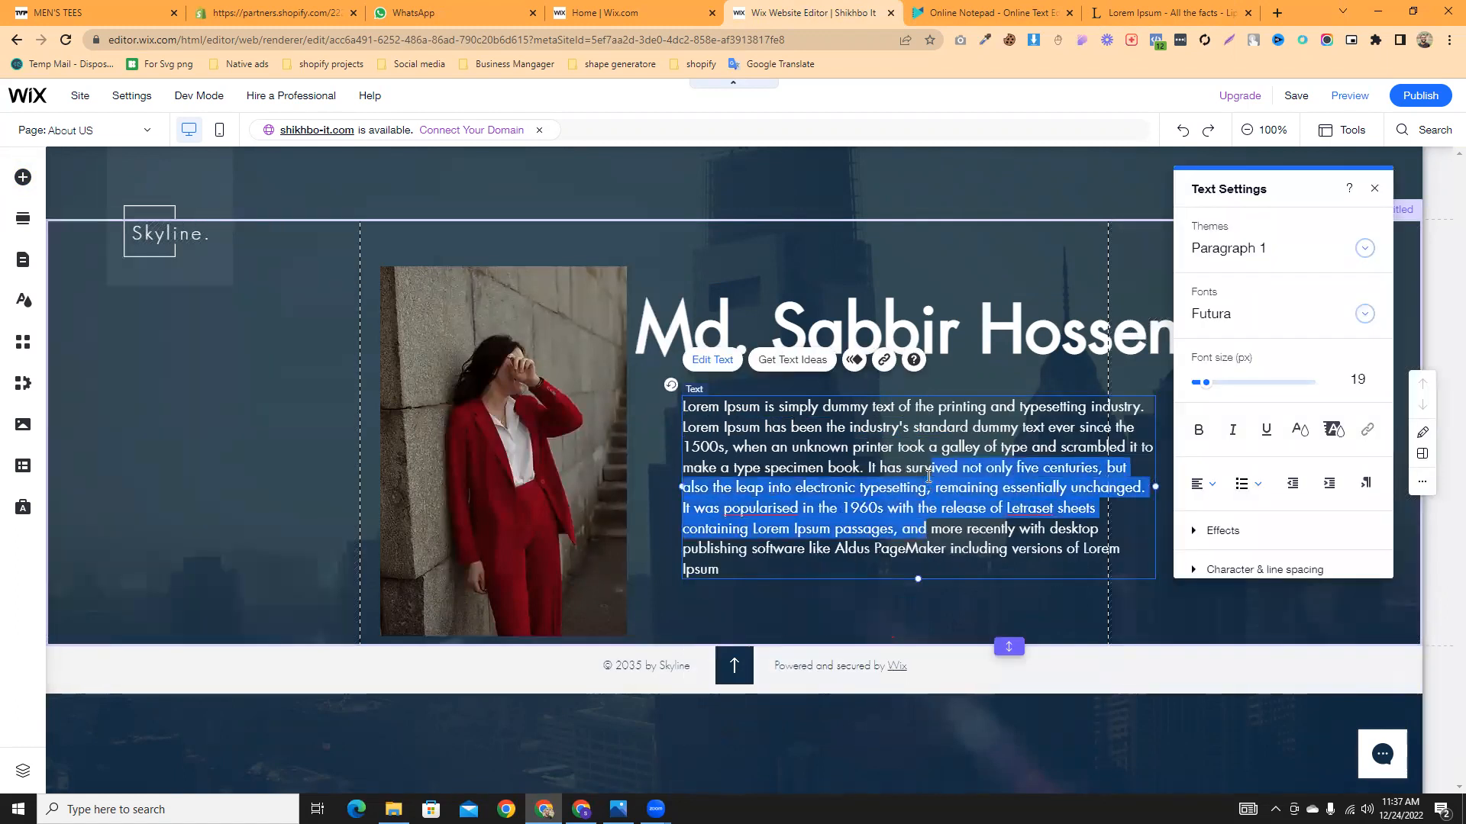
{"action": "left_click", "coordinate": [970, 602]}
{"action": "left_click_drag", "start_coordinate": [892, 429], "coordinate": [827, 410]}
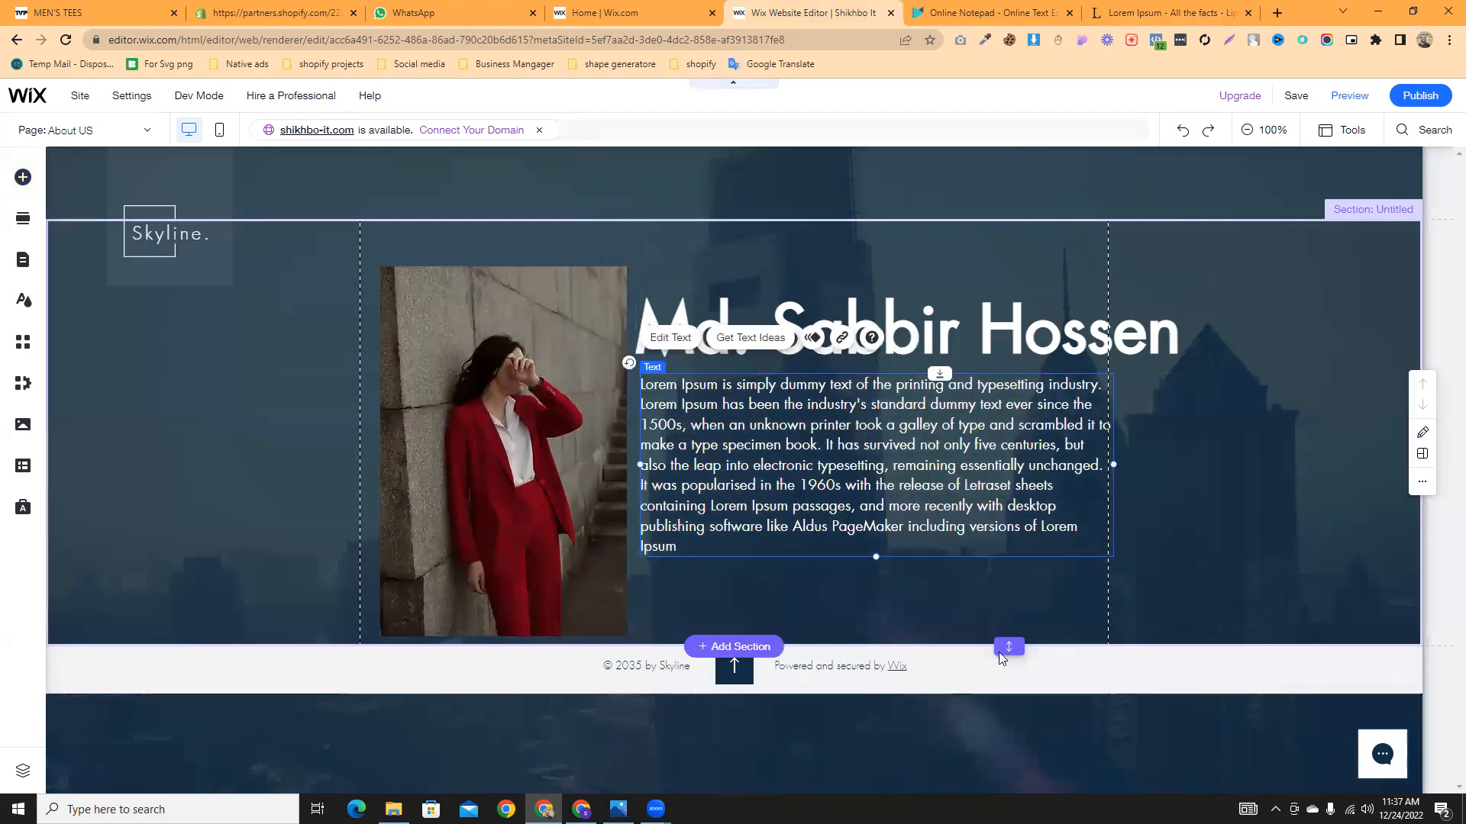
- Drag the section's bottom edge down repeatedly to make it taller
{"action": "left_click_drag", "start_coordinate": [1009, 651], "coordinate": [1008, 790]}
{"action": "scroll", "coordinate": [1008, 744], "scroll_direction": "down", "scroll_amount": 1}
{"action": "scroll", "coordinate": [993, 535], "scroll_direction": "down", "scroll_amount": 1}
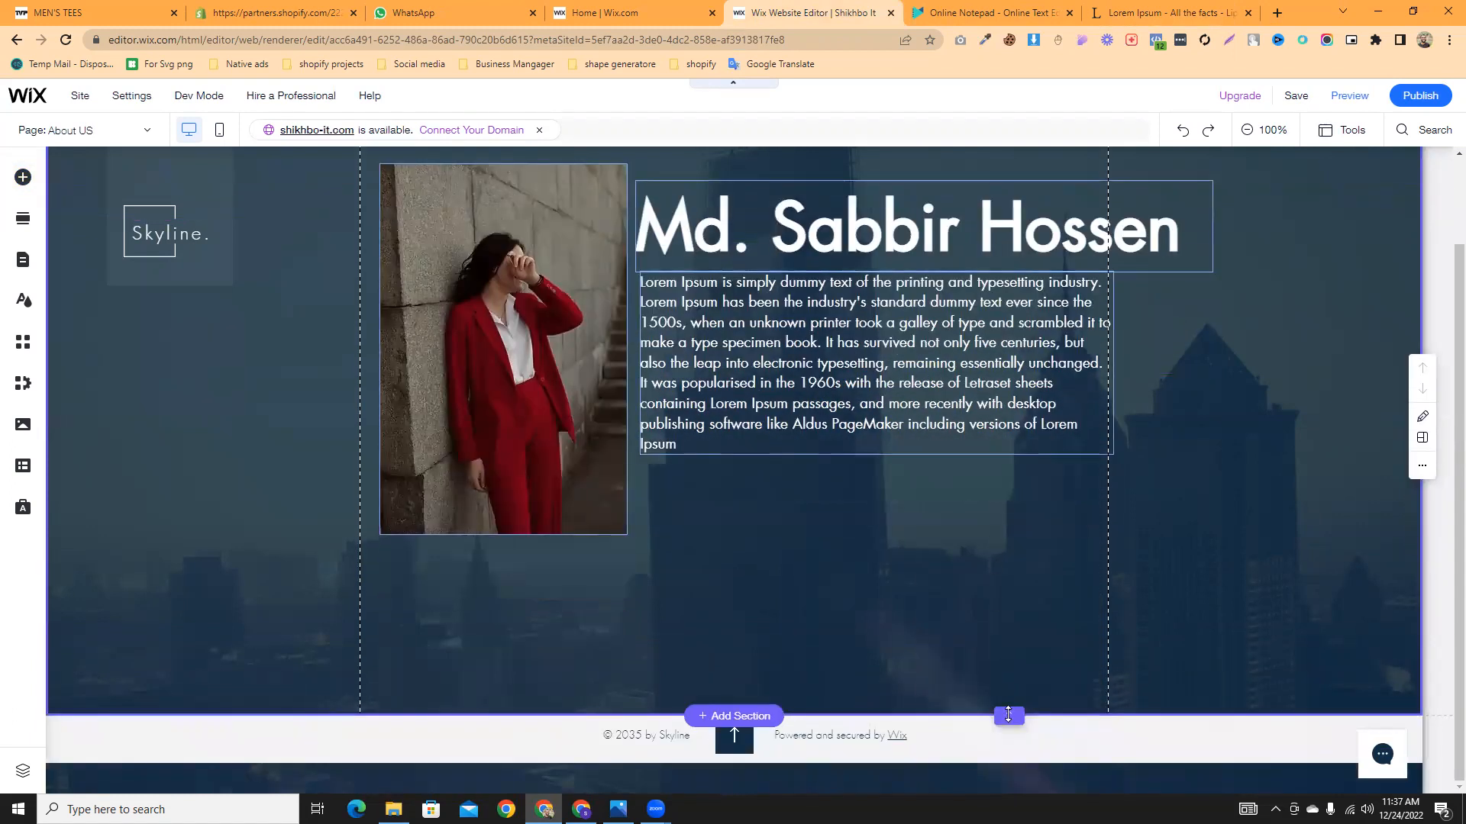
{"action": "left_click_drag", "start_coordinate": [1008, 716], "coordinate": [1008, 779]}
{"action": "scroll", "coordinate": [1023, 759], "scroll_direction": "down", "scroll_amount": 1}
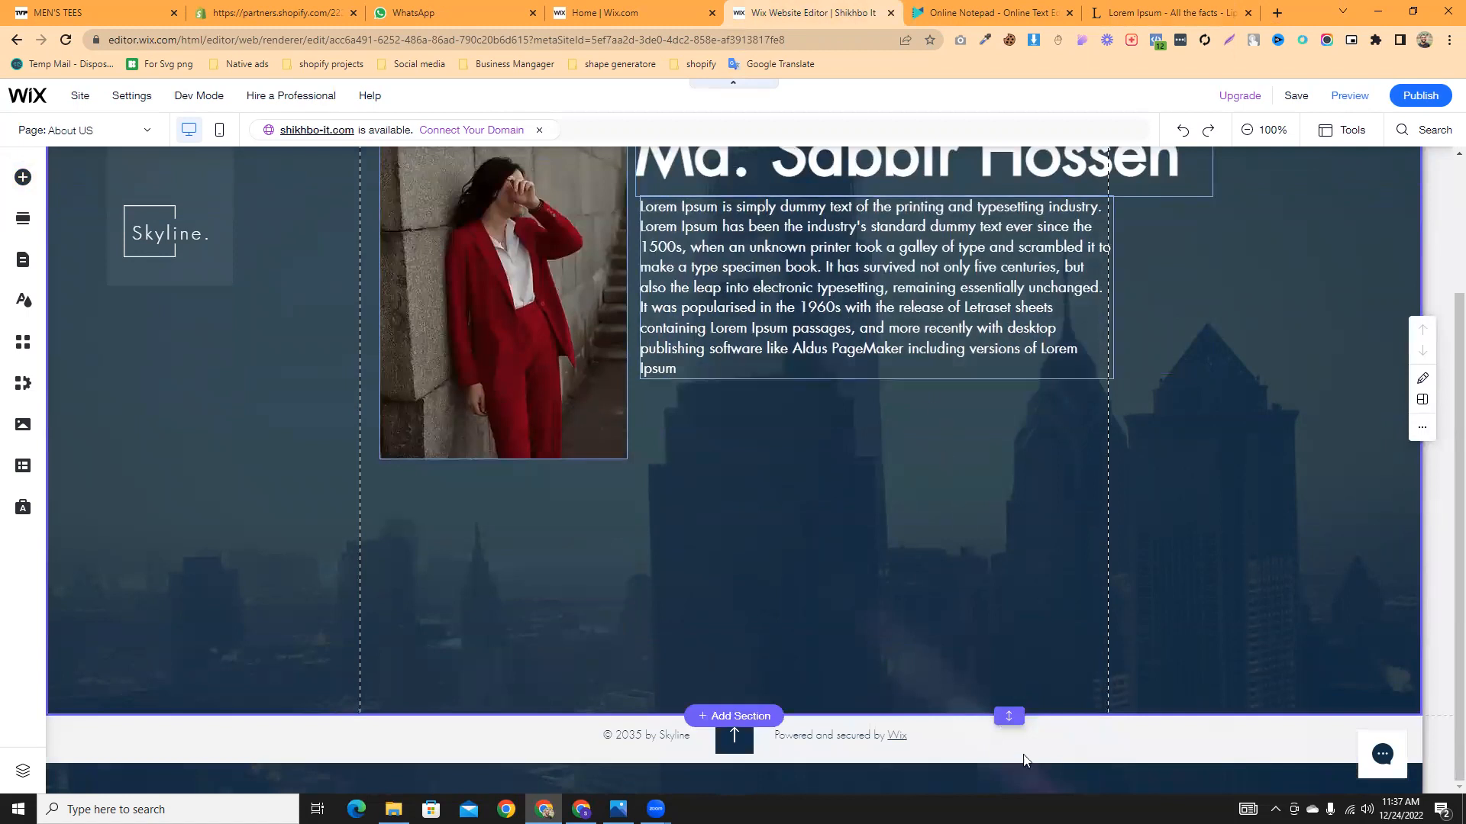
{"action": "left_click_drag", "start_coordinate": [1009, 723], "coordinate": [1008, 787]}
{"action": "scroll", "coordinate": [953, 510], "scroll_direction": "down", "scroll_amount": 1}
{"action": "left_click_drag", "start_coordinate": [1010, 714], "coordinate": [1009, 792]}
{"action": "scroll", "coordinate": [808, 371], "scroll_direction": "up", "scroll_amount": 3}
- Fine-tune the photo and paragraph positions below the name heading
{"action": "left_click_drag", "start_coordinate": [876, 478], "coordinate": [871, 497]}
{"action": "left_click_drag", "start_coordinate": [508, 441], "coordinate": [501, 444]}
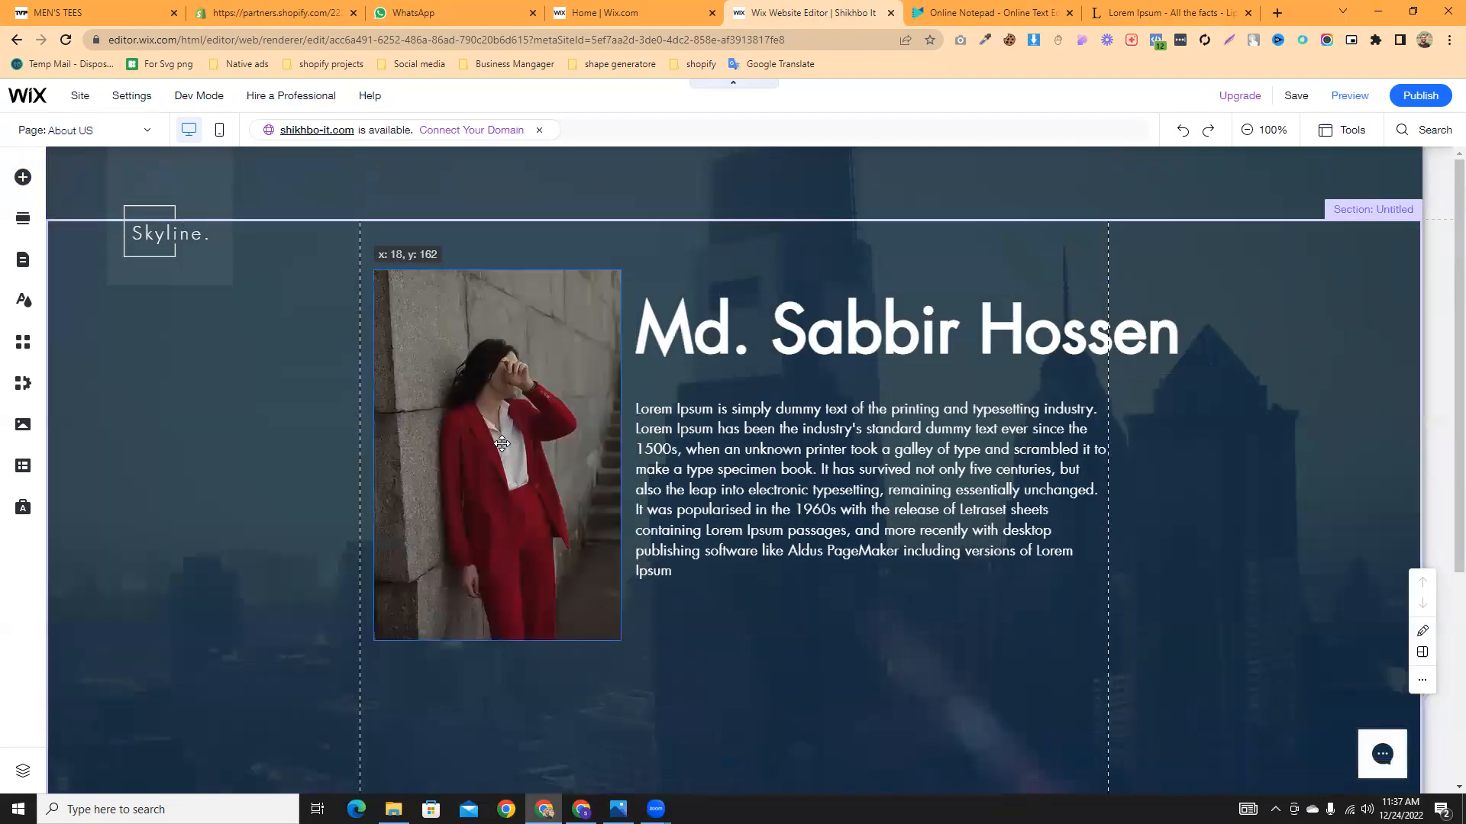
{"action": "left_click_drag", "start_coordinate": [804, 449], "coordinate": [810, 454]}
{"action": "left_click", "coordinate": [979, 685]}
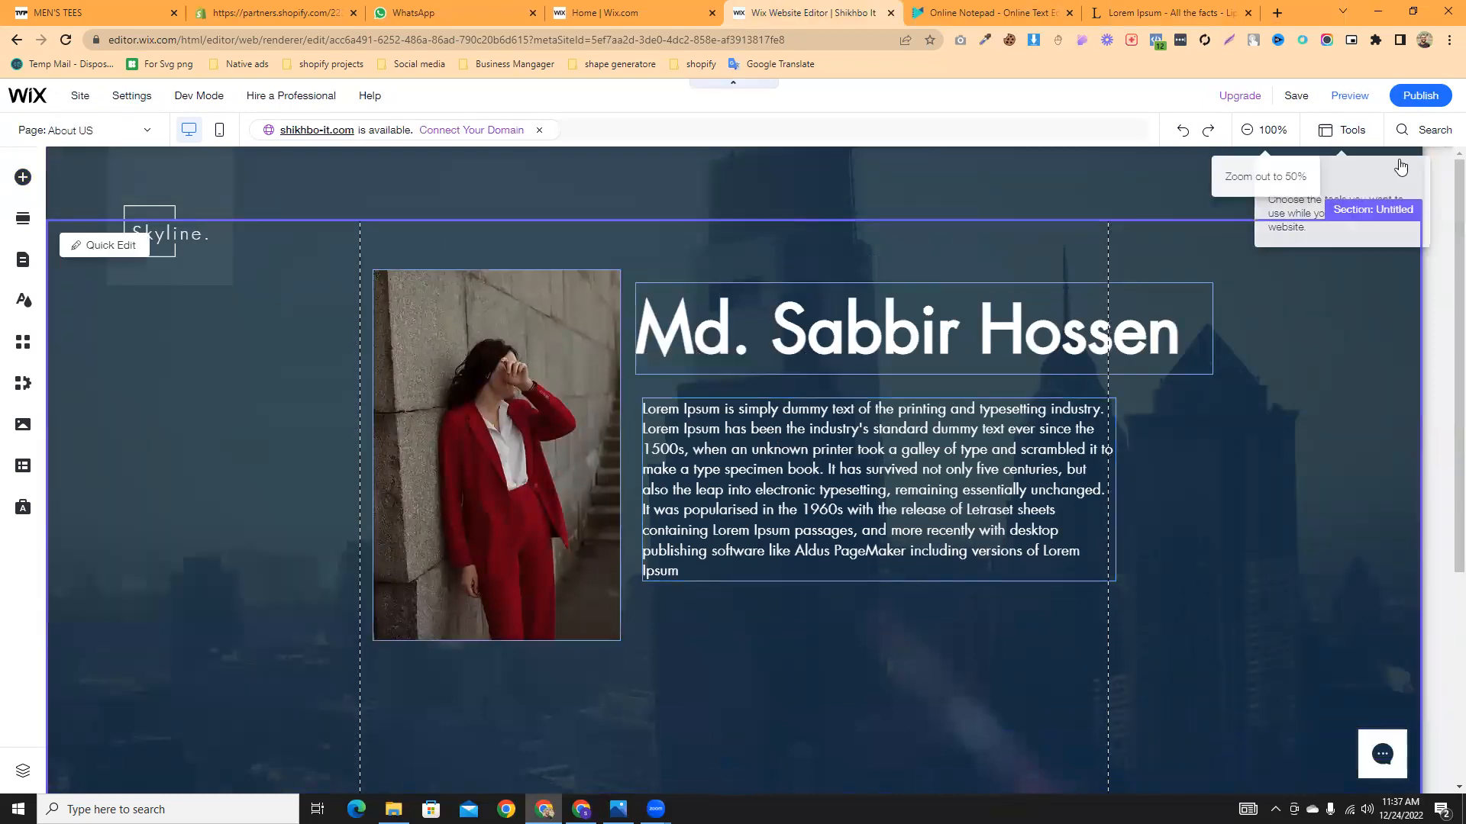
- Publish the Skyline site, dismiss the congratulations and mobile prompts, and open the live site
{"action": "left_click", "coordinate": [1413, 103]}
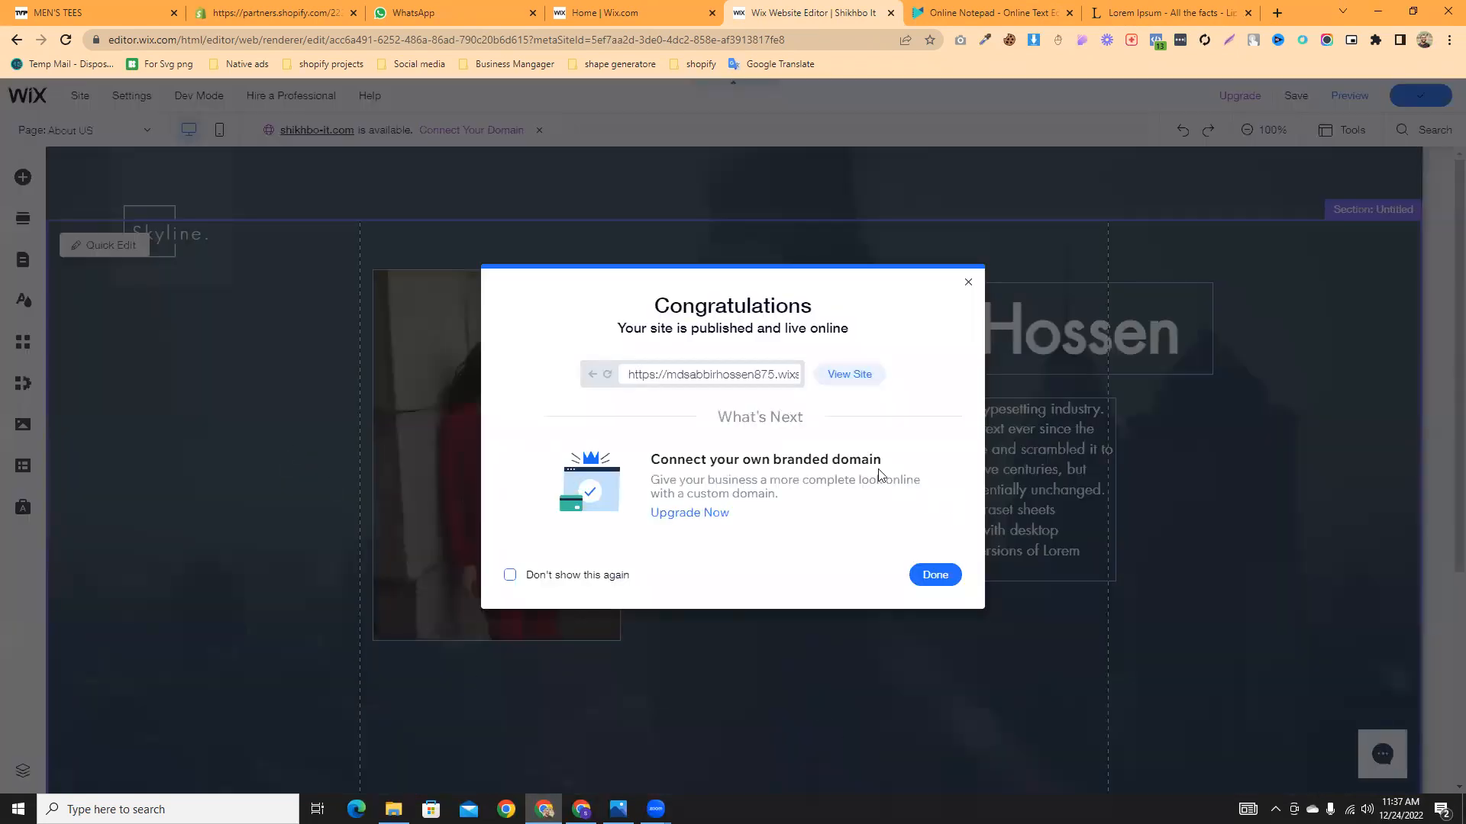
{"action": "left_click", "coordinate": [838, 377]}
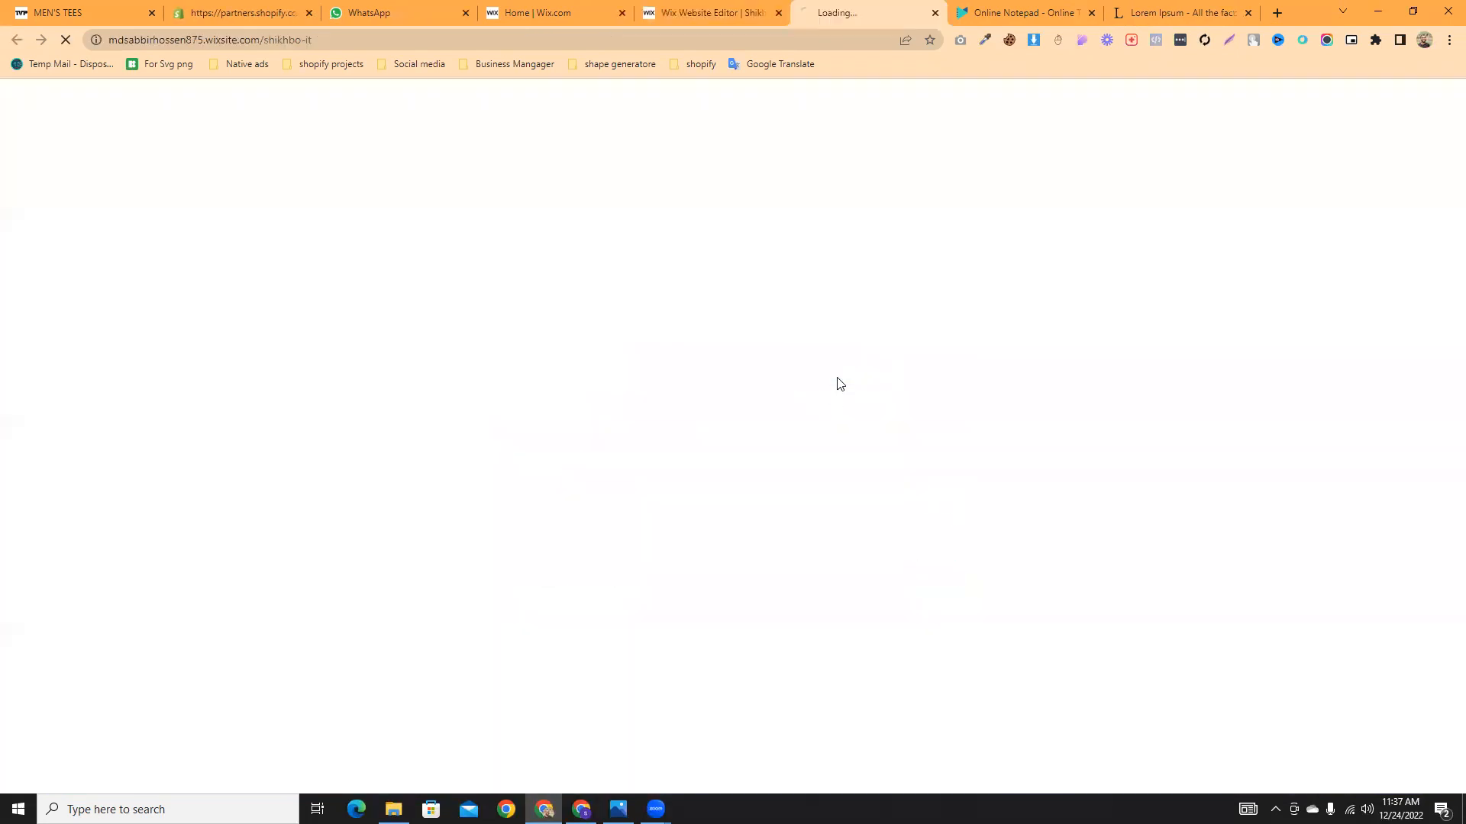
{"action": "left_click", "coordinate": [666, 10]}
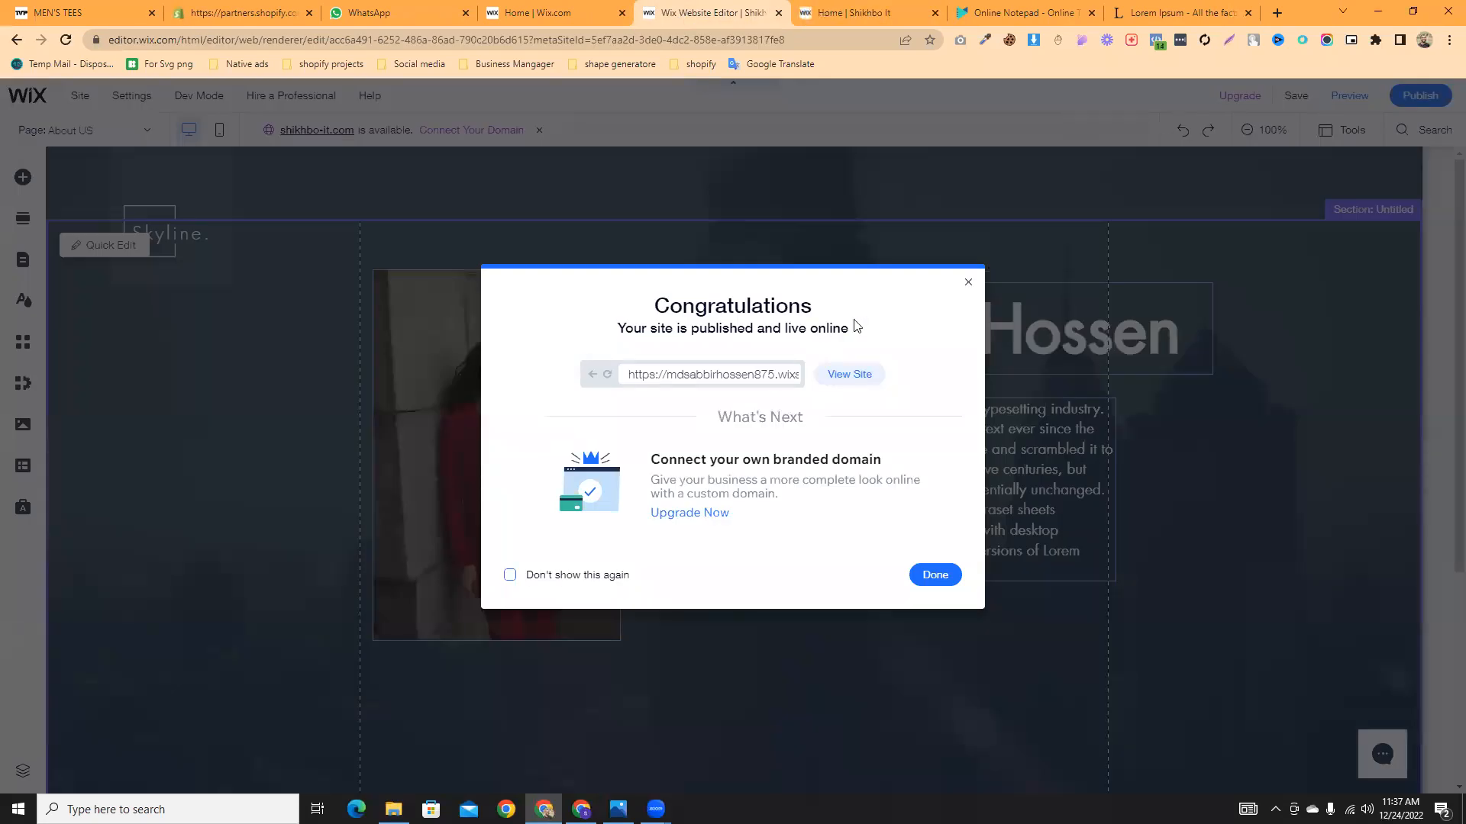
{"action": "left_click", "coordinate": [953, 266]}
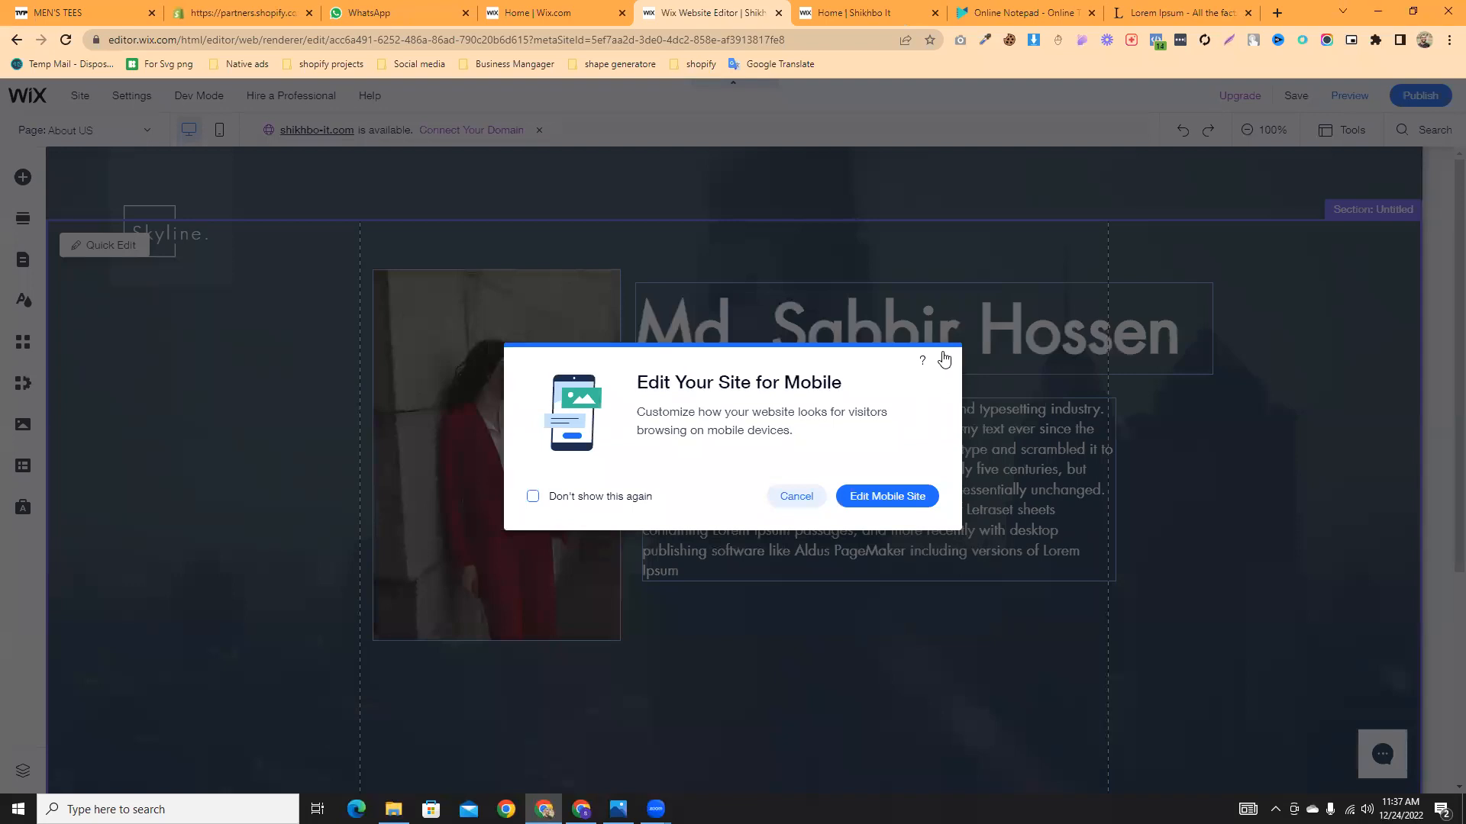
{"action": "left_click", "coordinate": [945, 359]}
{"action": "left_click", "coordinate": [811, 8]}
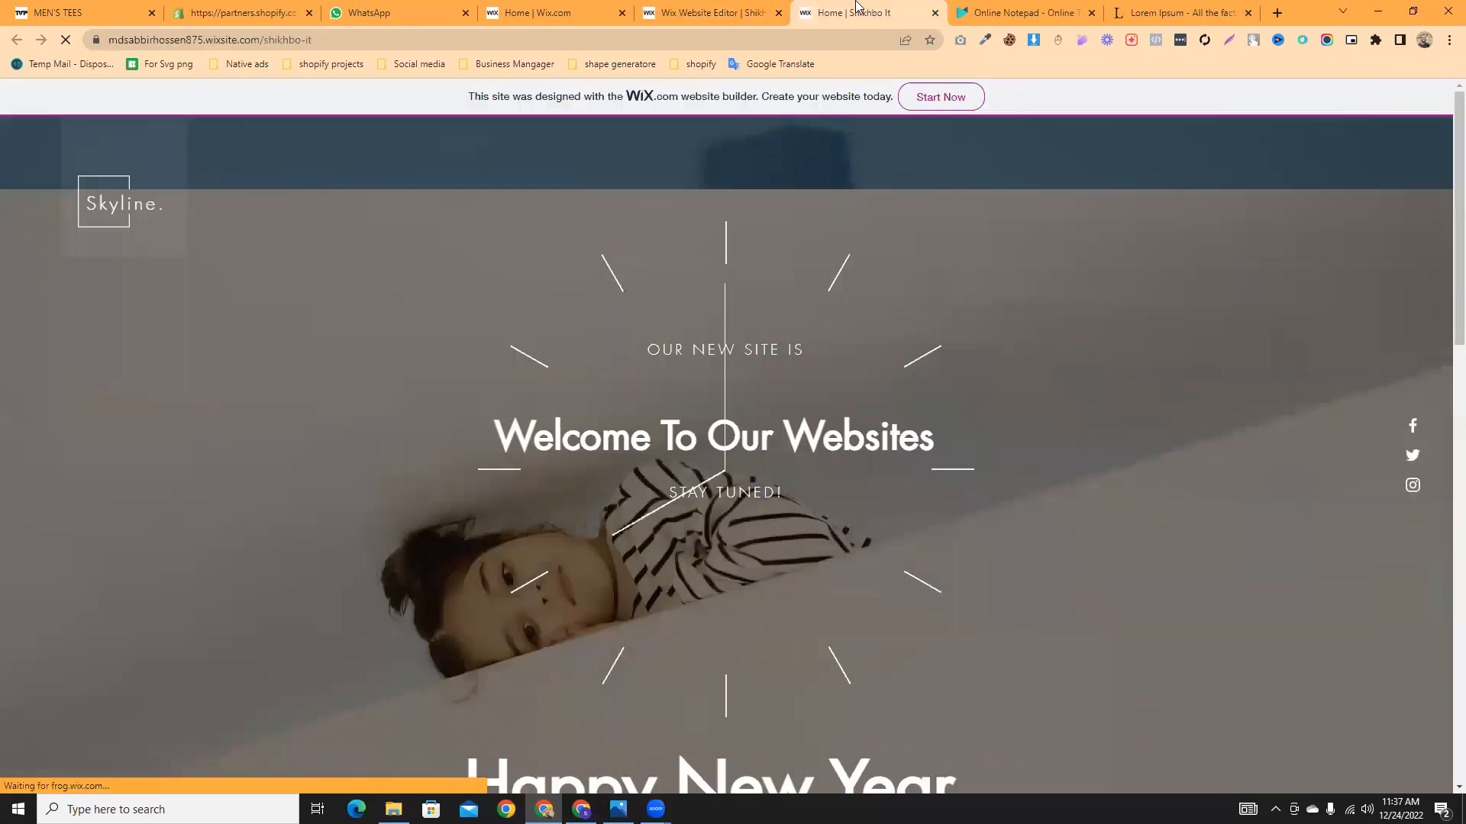
- Compare the live Skyline site against the editor's About US page, scrolling the live page
{"action": "scroll", "coordinate": [787, 370], "scroll_direction": "down", "scroll_amount": 10}
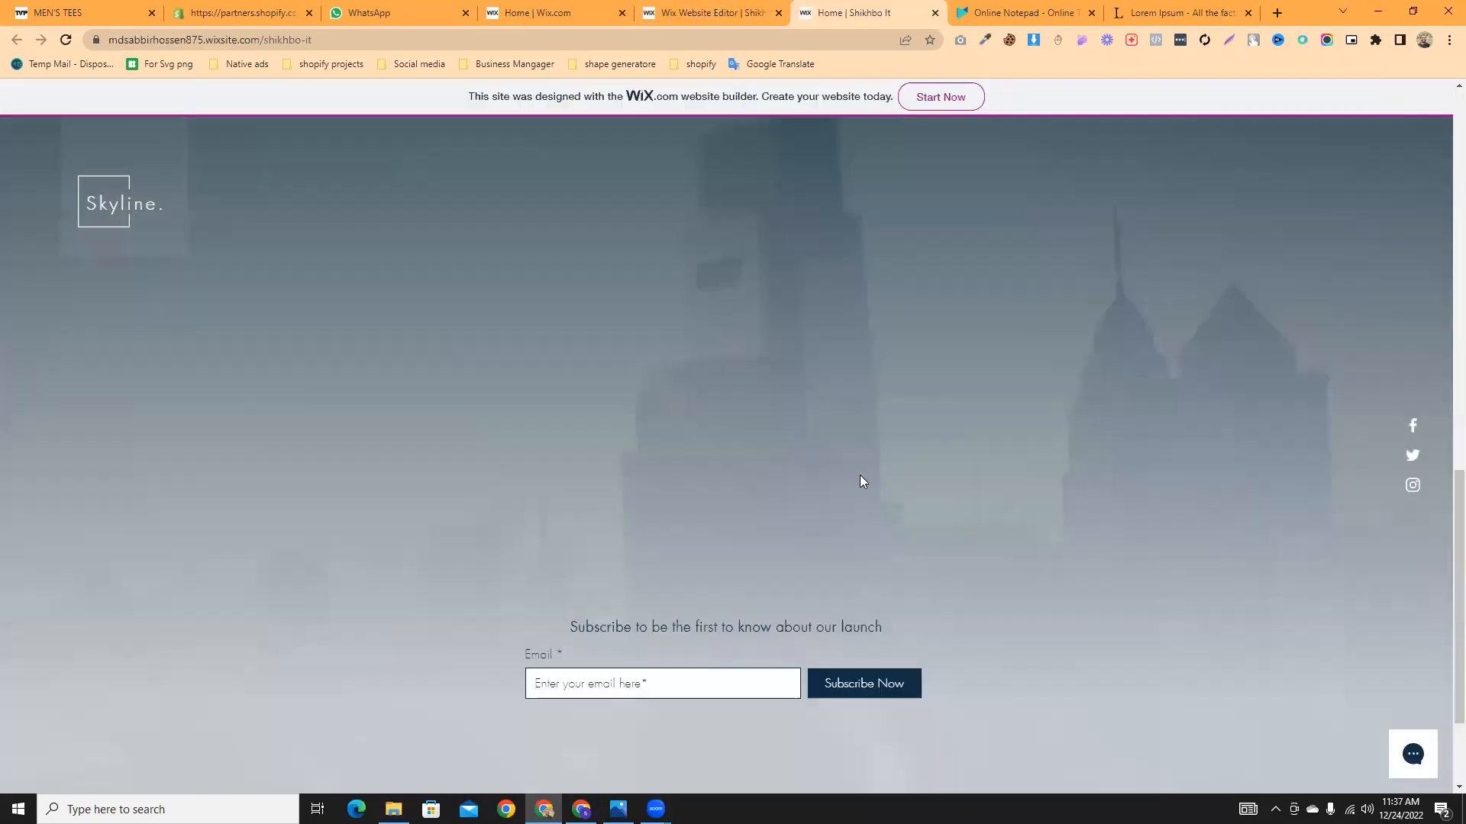
{"action": "scroll", "coordinate": [858, 506], "scroll_direction": "up", "scroll_amount": 10}
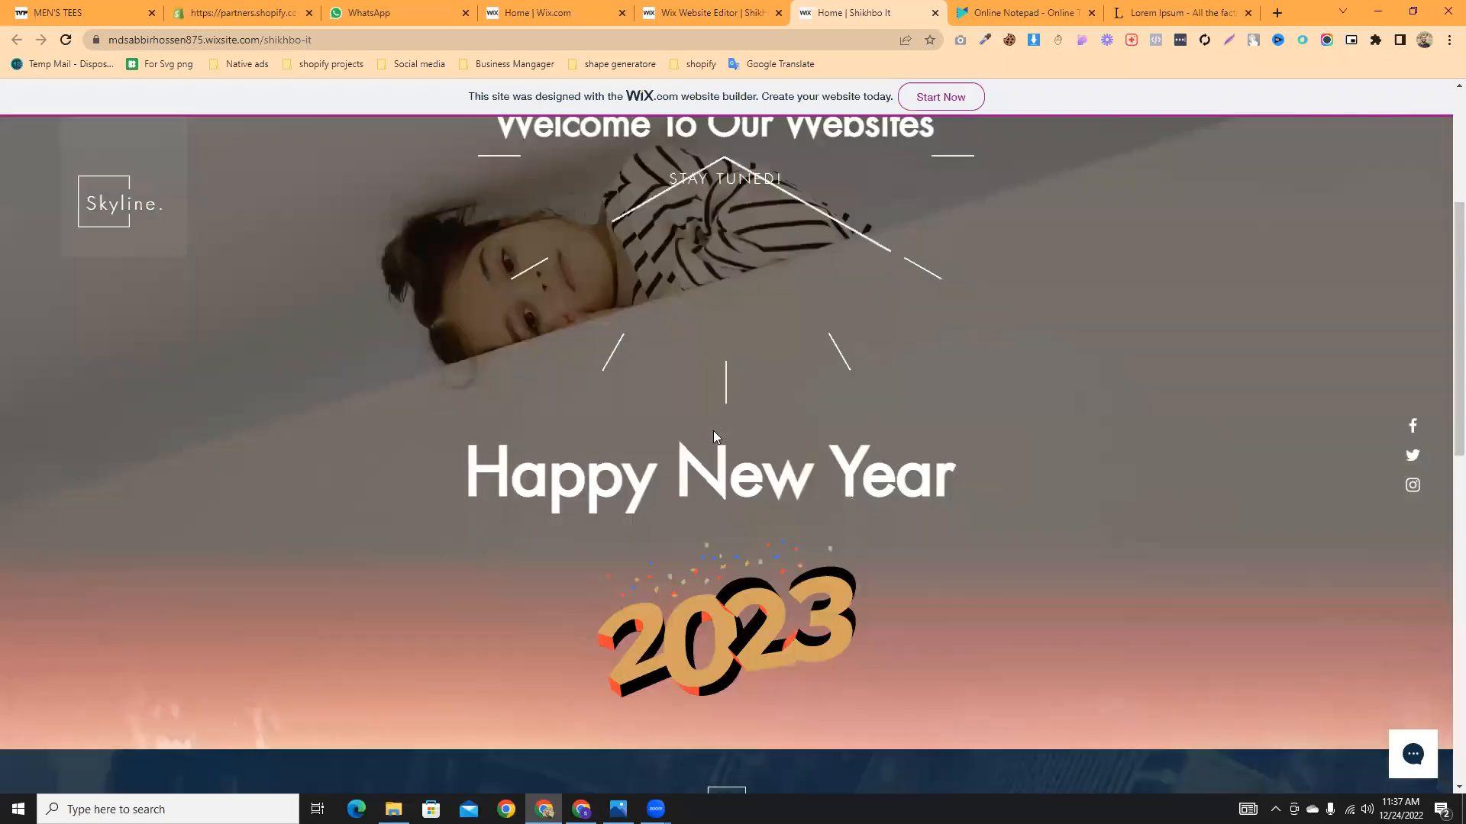
{"action": "left_click", "coordinate": [710, 12]}
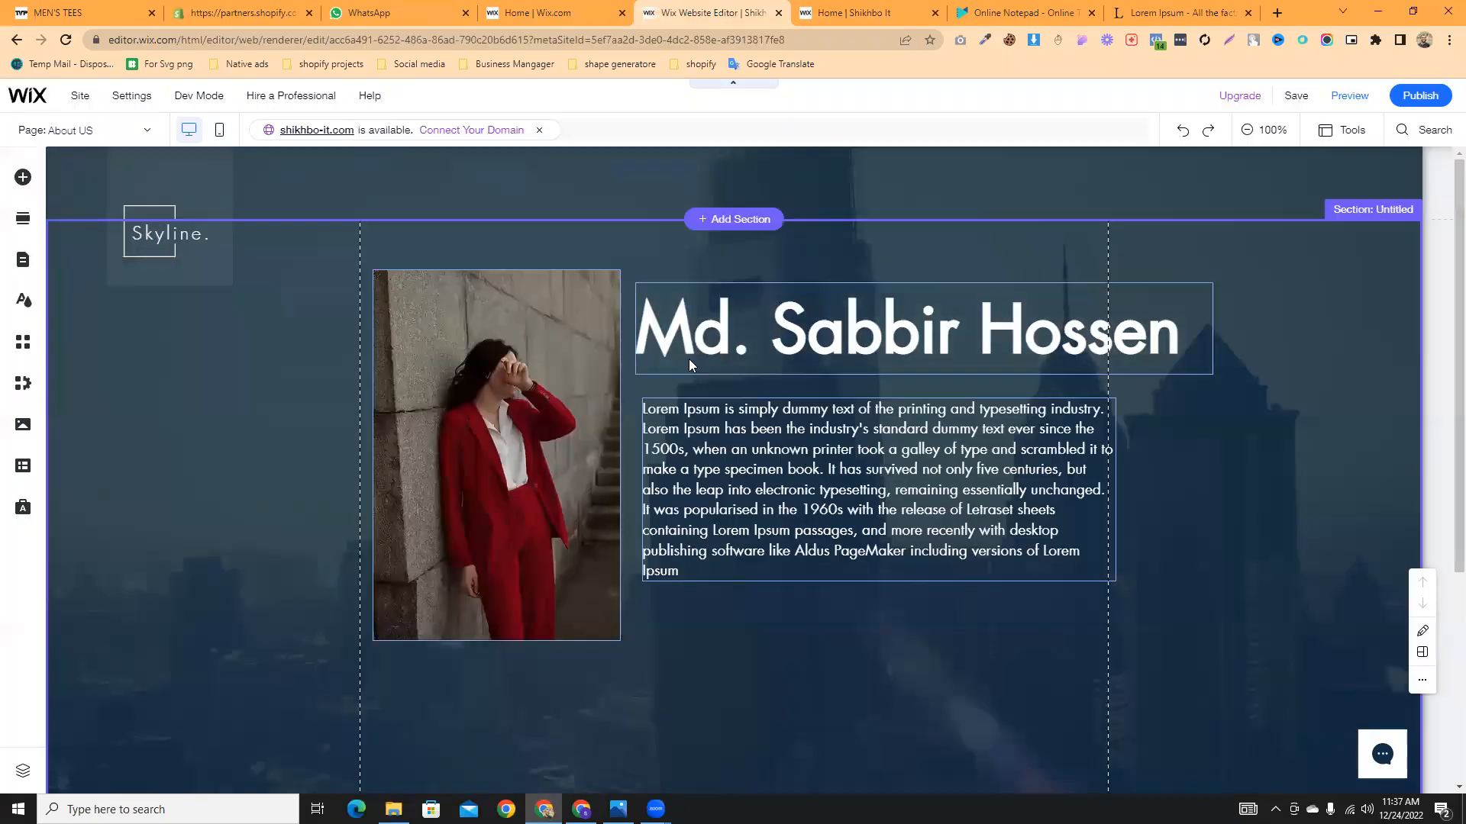
{"action": "left_click", "coordinate": [840, 12]}
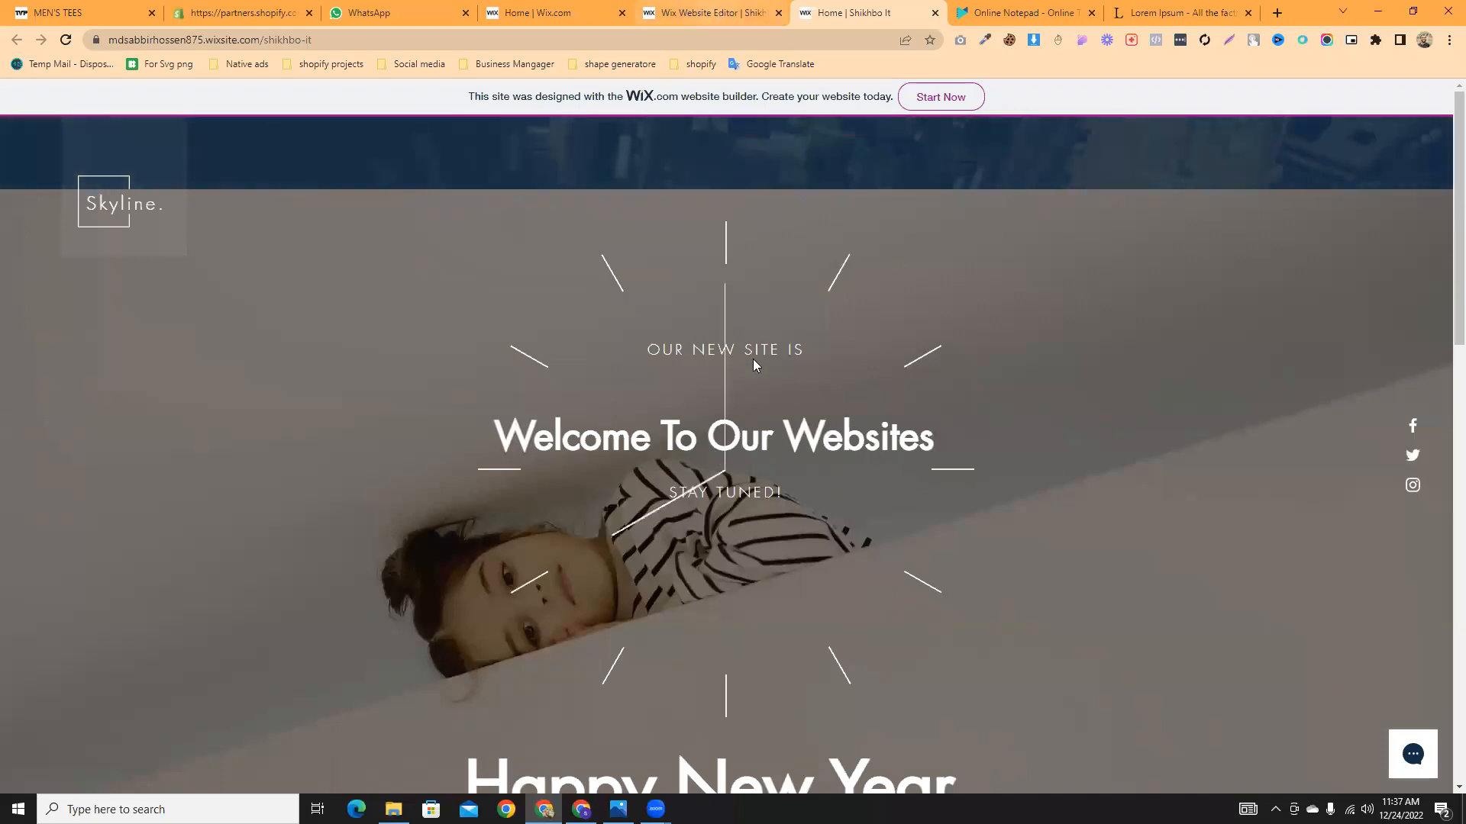
{"action": "scroll", "coordinate": [854, 455], "scroll_direction": "down", "scroll_amount": 10}
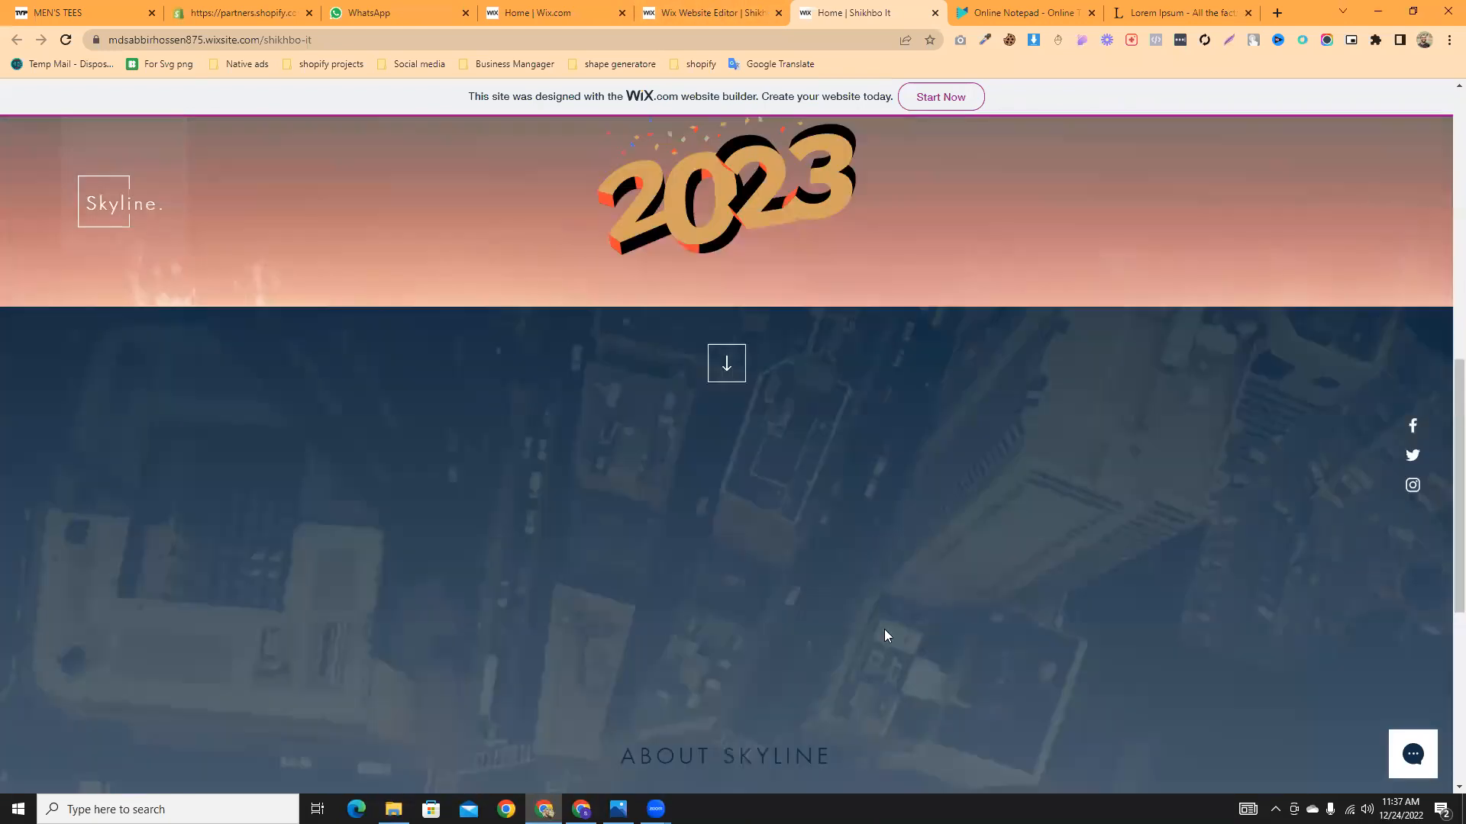
{"action": "scroll", "coordinate": [886, 635], "scroll_direction": "up", "scroll_amount": 10}
{"action": "left_click", "coordinate": [706, 12]}
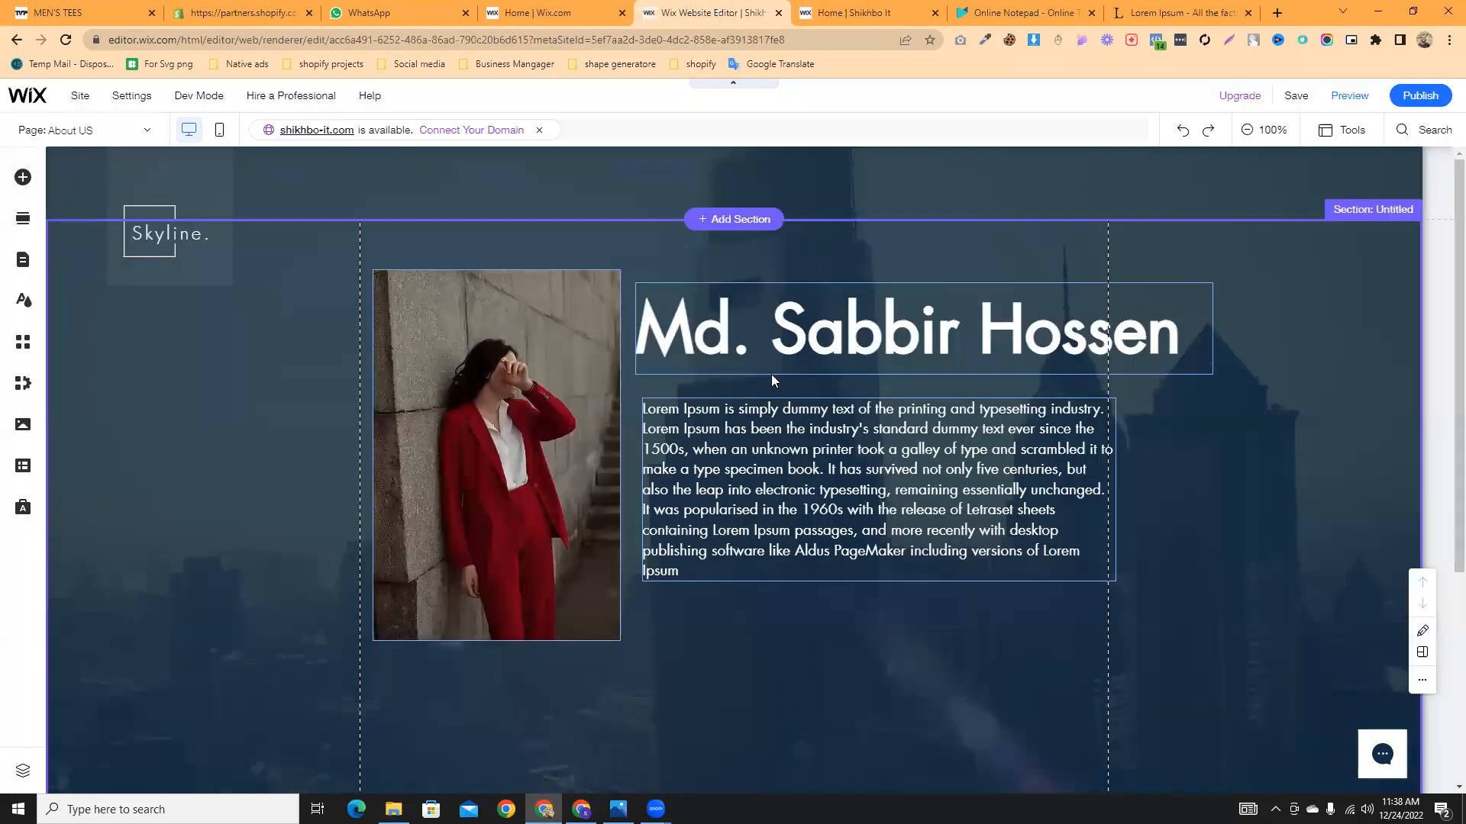
{"action": "left_click", "coordinate": [846, 12]}
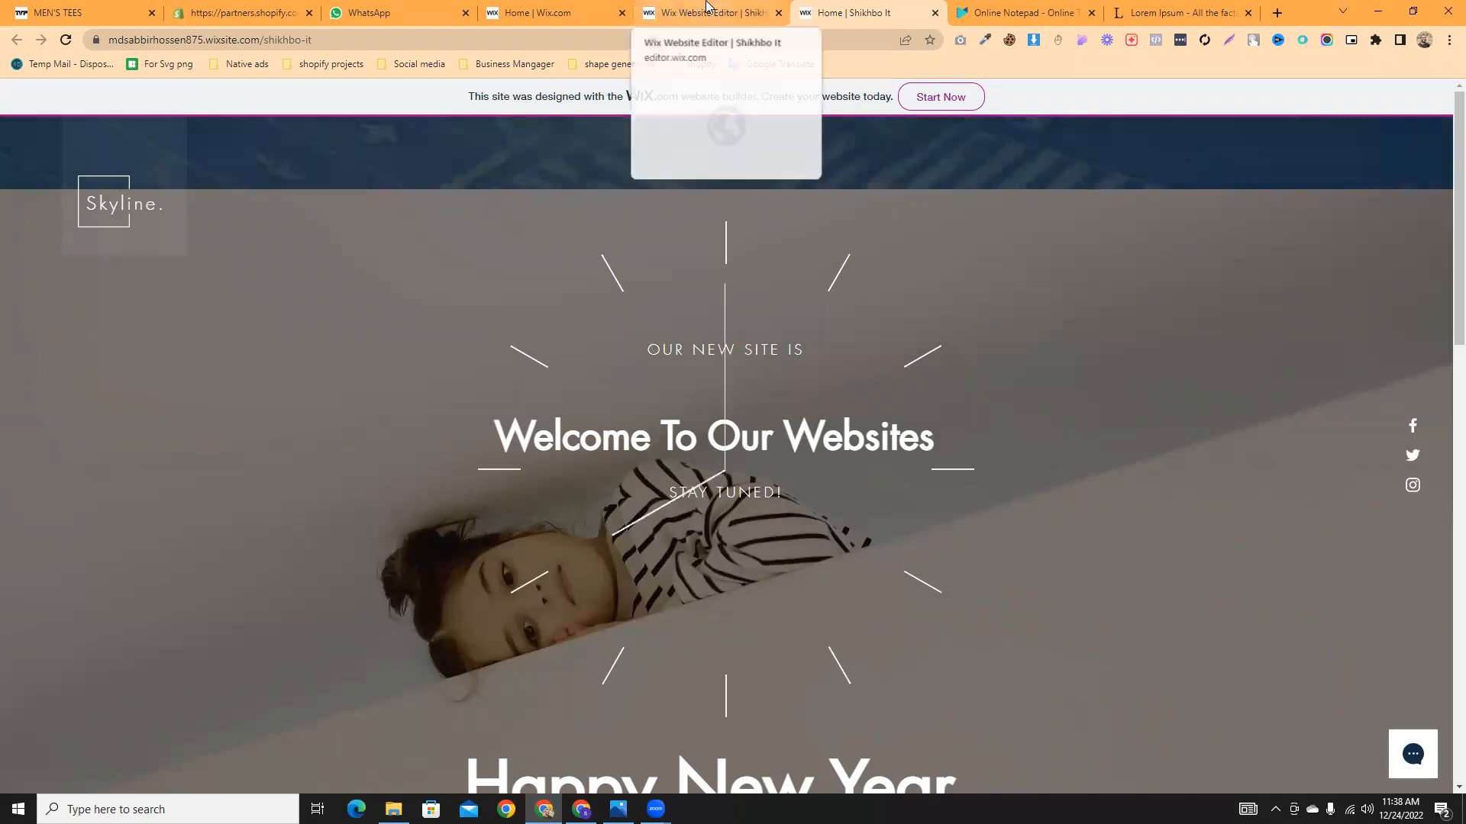
- Glance at the Lorem Ipsum reference tab, then bring up the MEN'S TEES store page
{"action": "left_click", "coordinate": [1179, 12]}
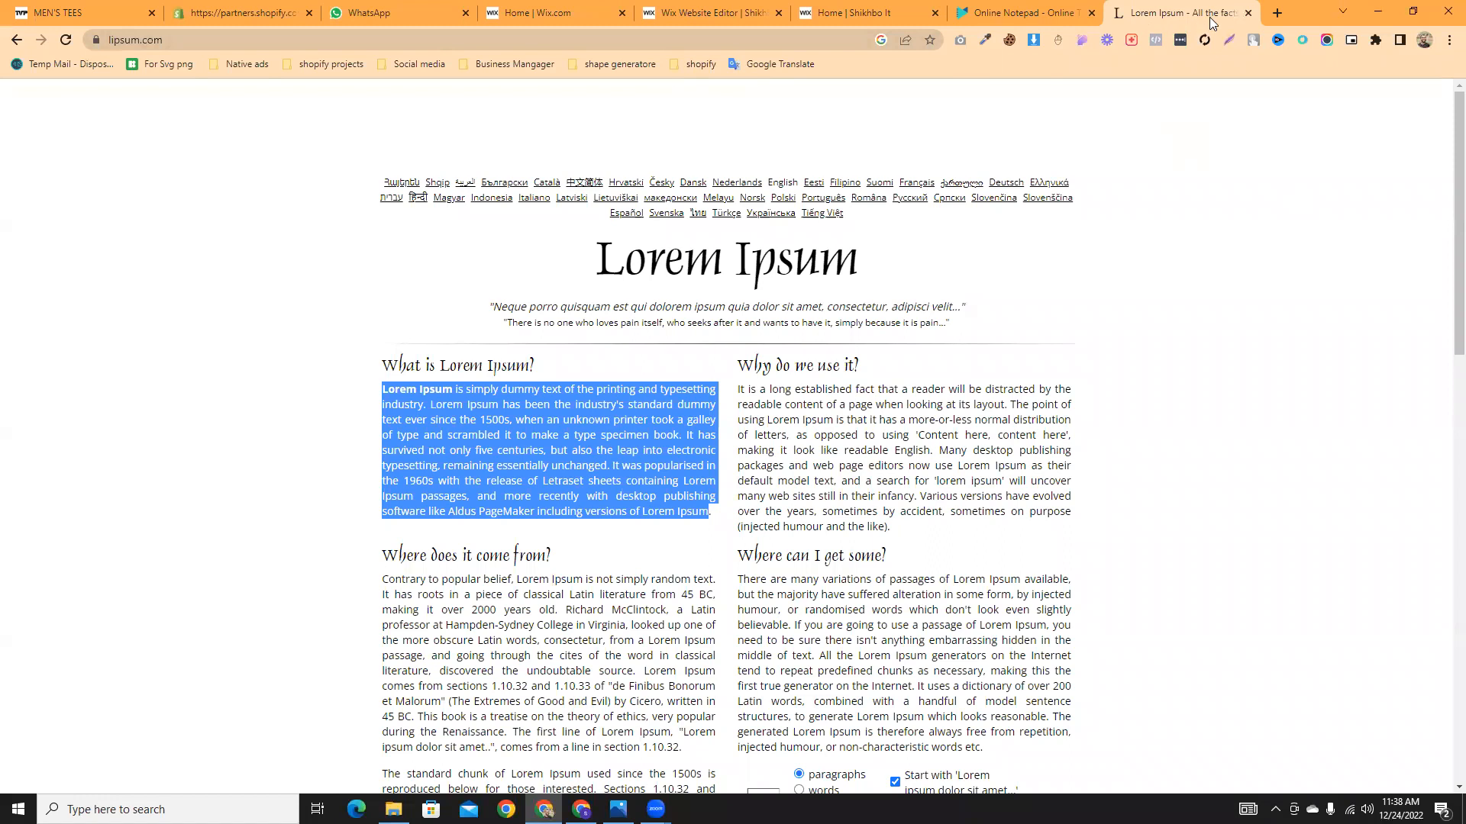
{"action": "left_click", "coordinate": [824, 10]}
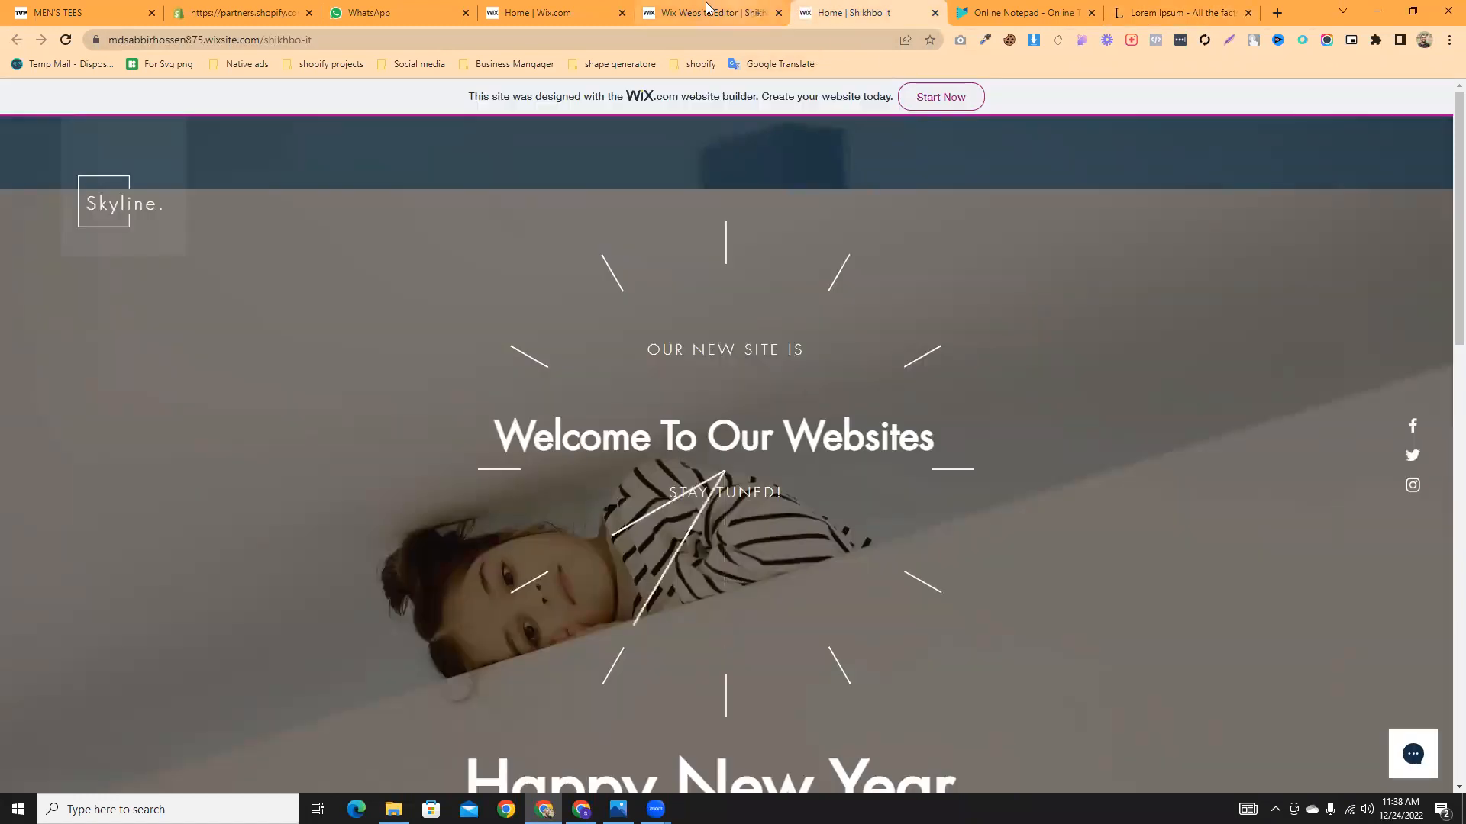
{"action": "left_click", "coordinate": [84, 12]}
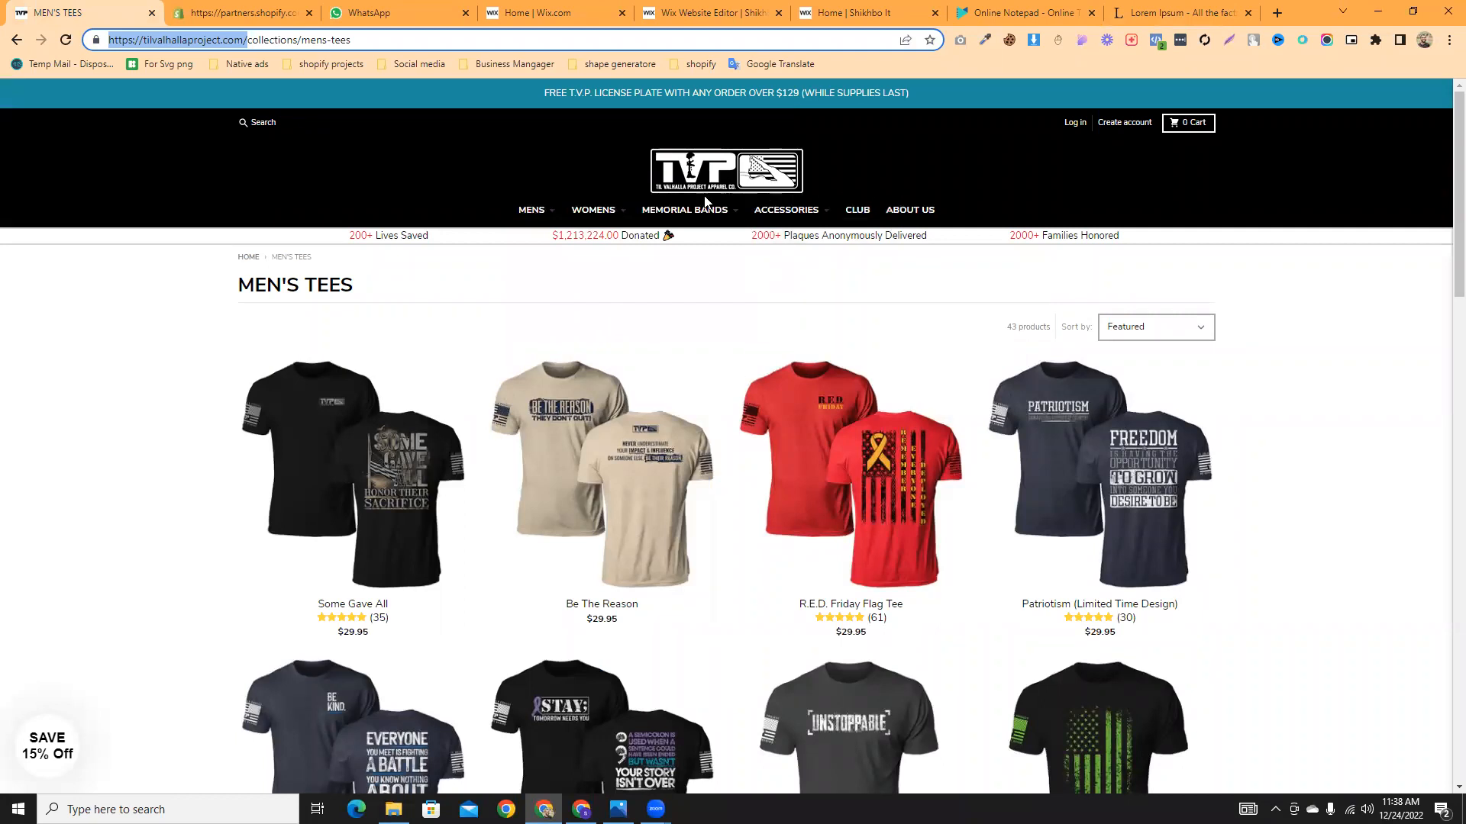
- Reload the Til Valhalla store home page and scroll through it
{"action": "scroll", "coordinate": [511, 282], "scroll_direction": "down", "scroll_amount": 3}
{"action": "scroll", "coordinate": [664, 263], "scroll_direction": "up", "scroll_amount": 3}
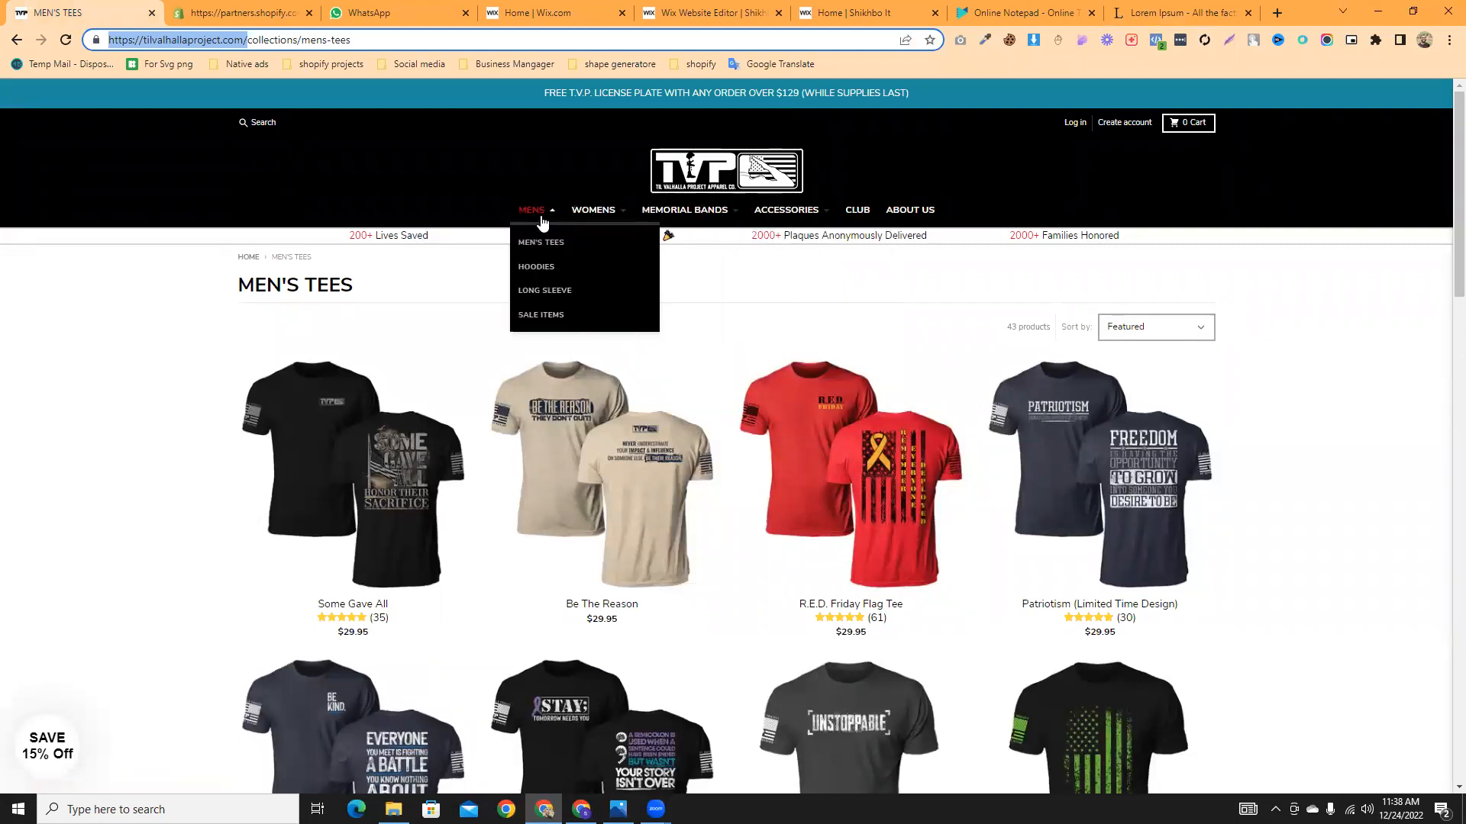
{"action": "left_click", "coordinate": [542, 242]}
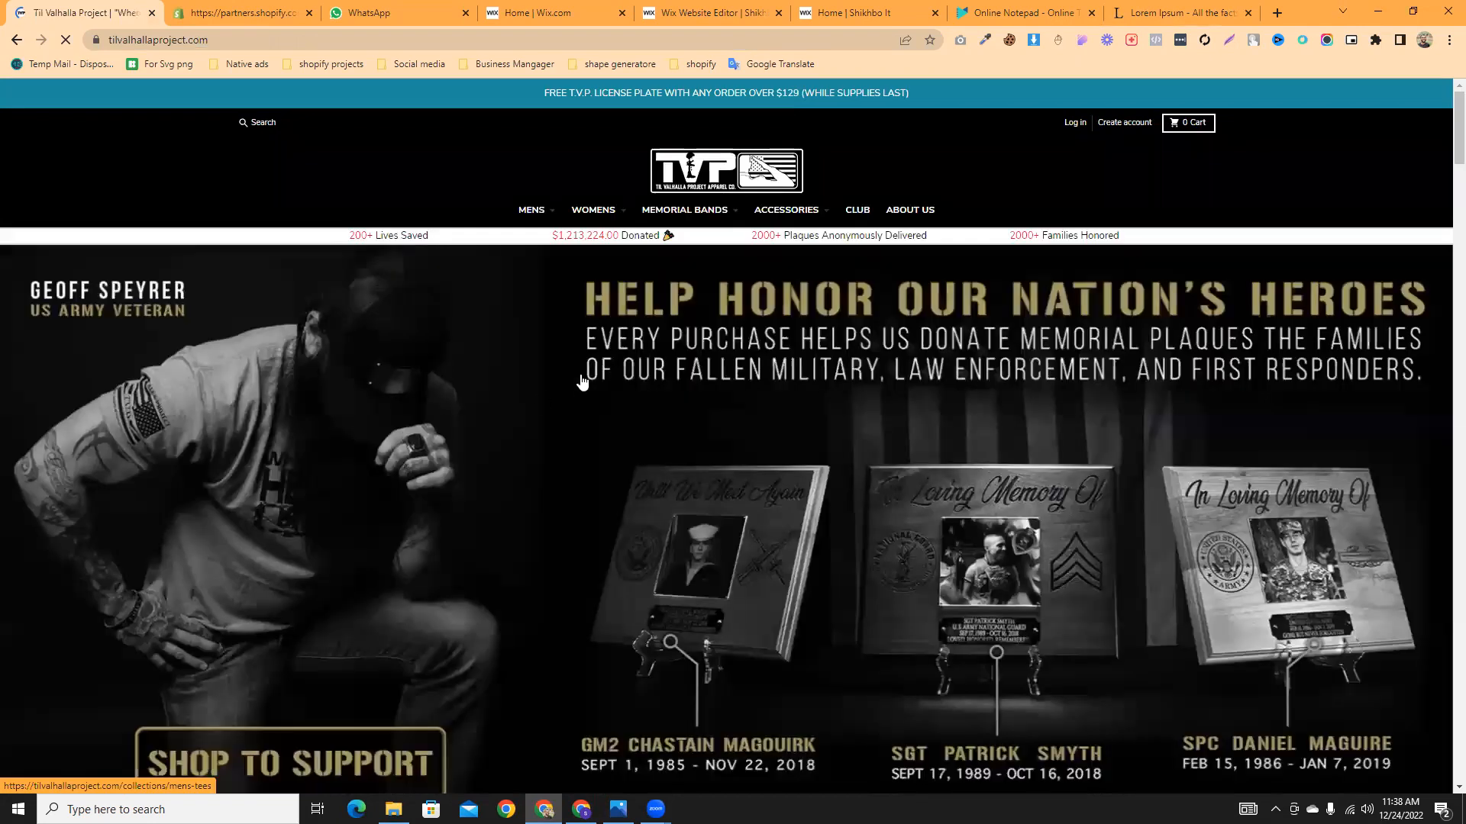
{"action": "scroll", "coordinate": [580, 390], "scroll_direction": "down", "scroll_amount": 3}
{"action": "scroll", "coordinate": [579, 384], "scroll_direction": "down", "scroll_amount": 7}
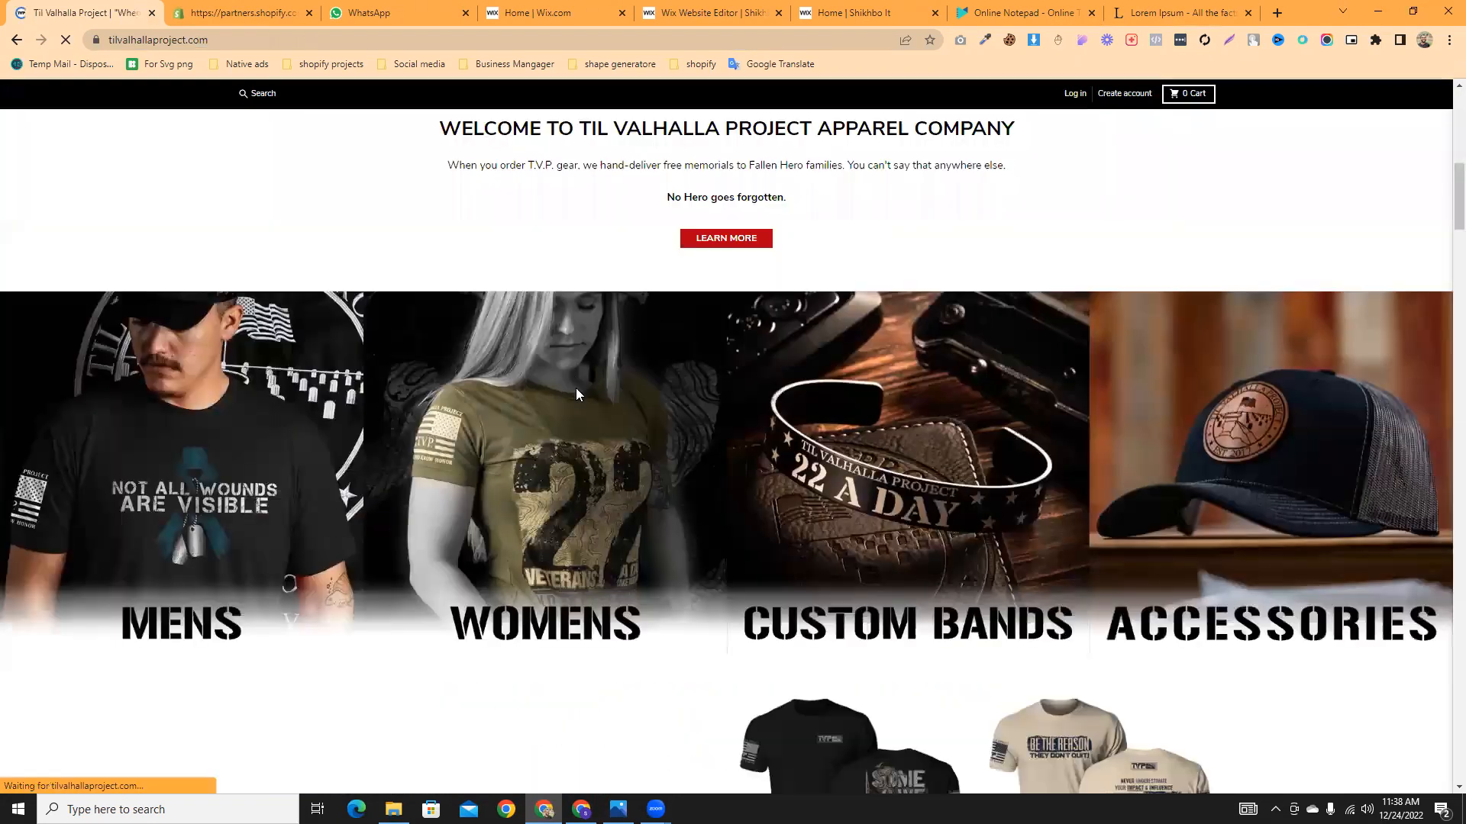
{"action": "scroll", "coordinate": [575, 392], "scroll_direction": "down", "scroll_amount": 7}
{"action": "scroll", "coordinate": [593, 405], "scroll_direction": "up", "scroll_amount": 4}
{"action": "scroll", "coordinate": [651, 442], "scroll_direction": "up", "scroll_amount": 7}
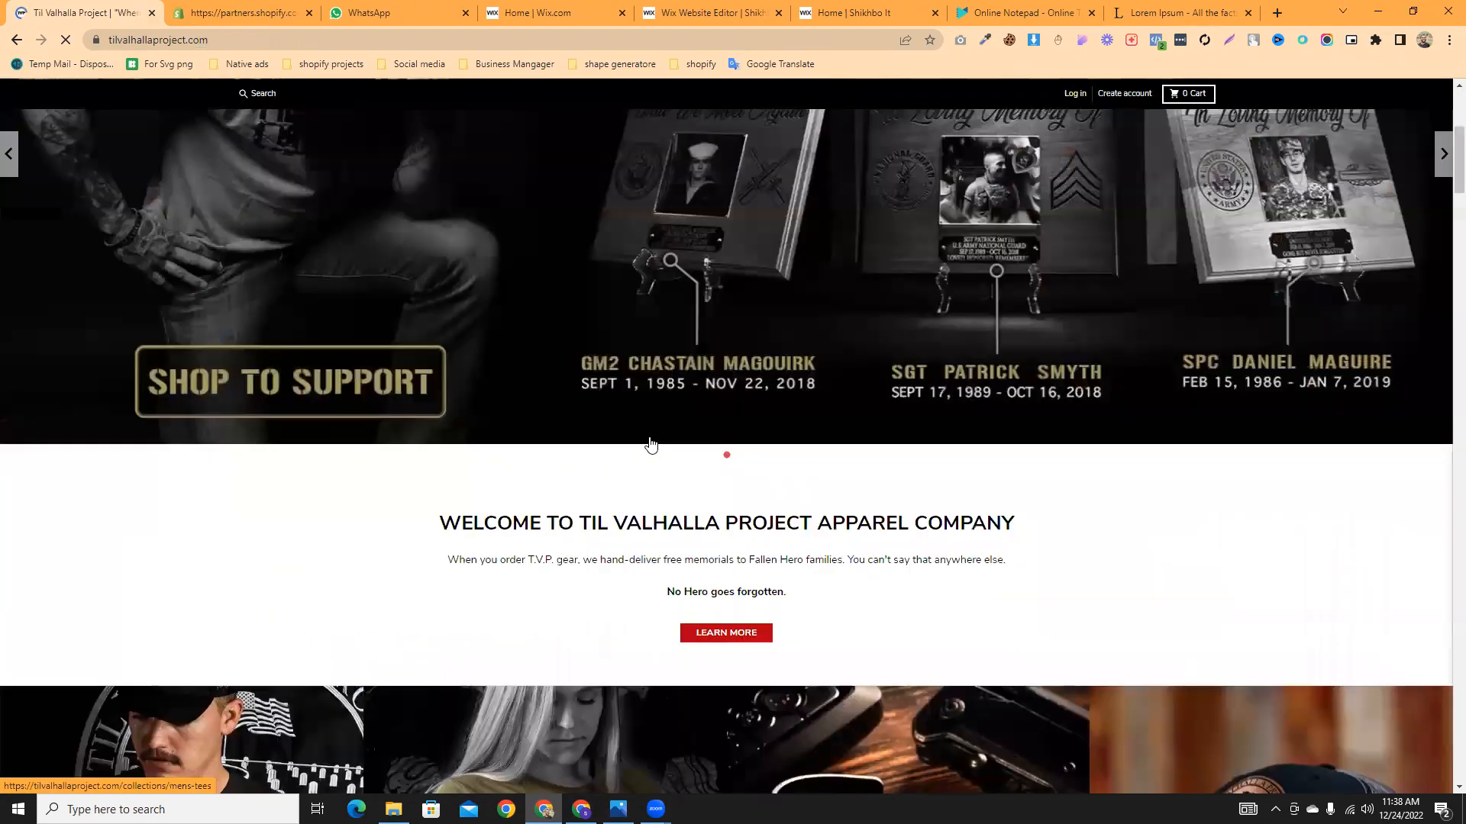
{"action": "scroll", "coordinate": [595, 232], "scroll_direction": "up", "scroll_amount": 5}
- Open the store's MENS > LONG SLEEVE collection, then go back to the Wix editor
{"action": "mouse_move", "coordinate": [533, 219]}
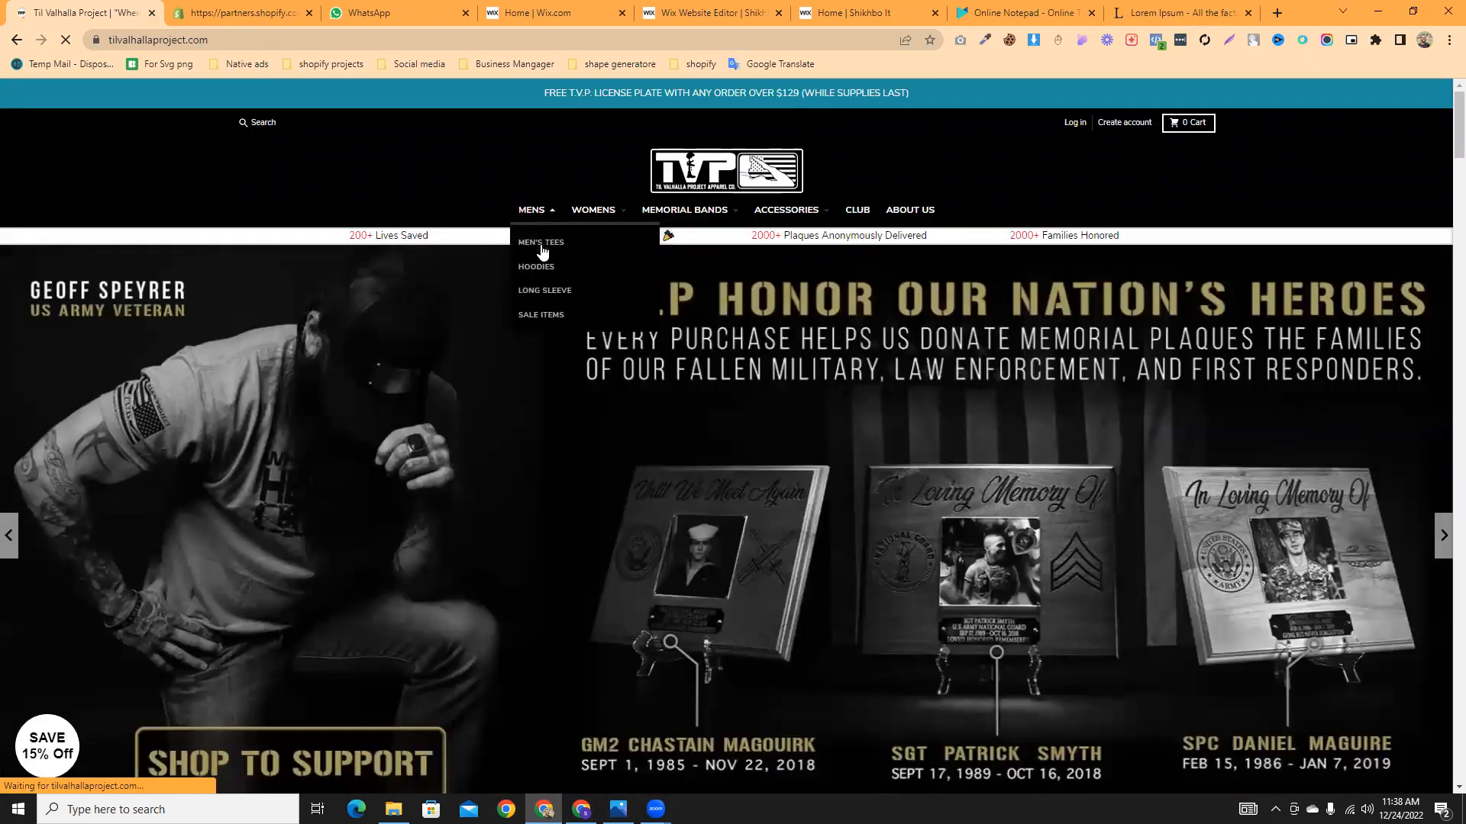
{"action": "left_click", "coordinate": [545, 297]}
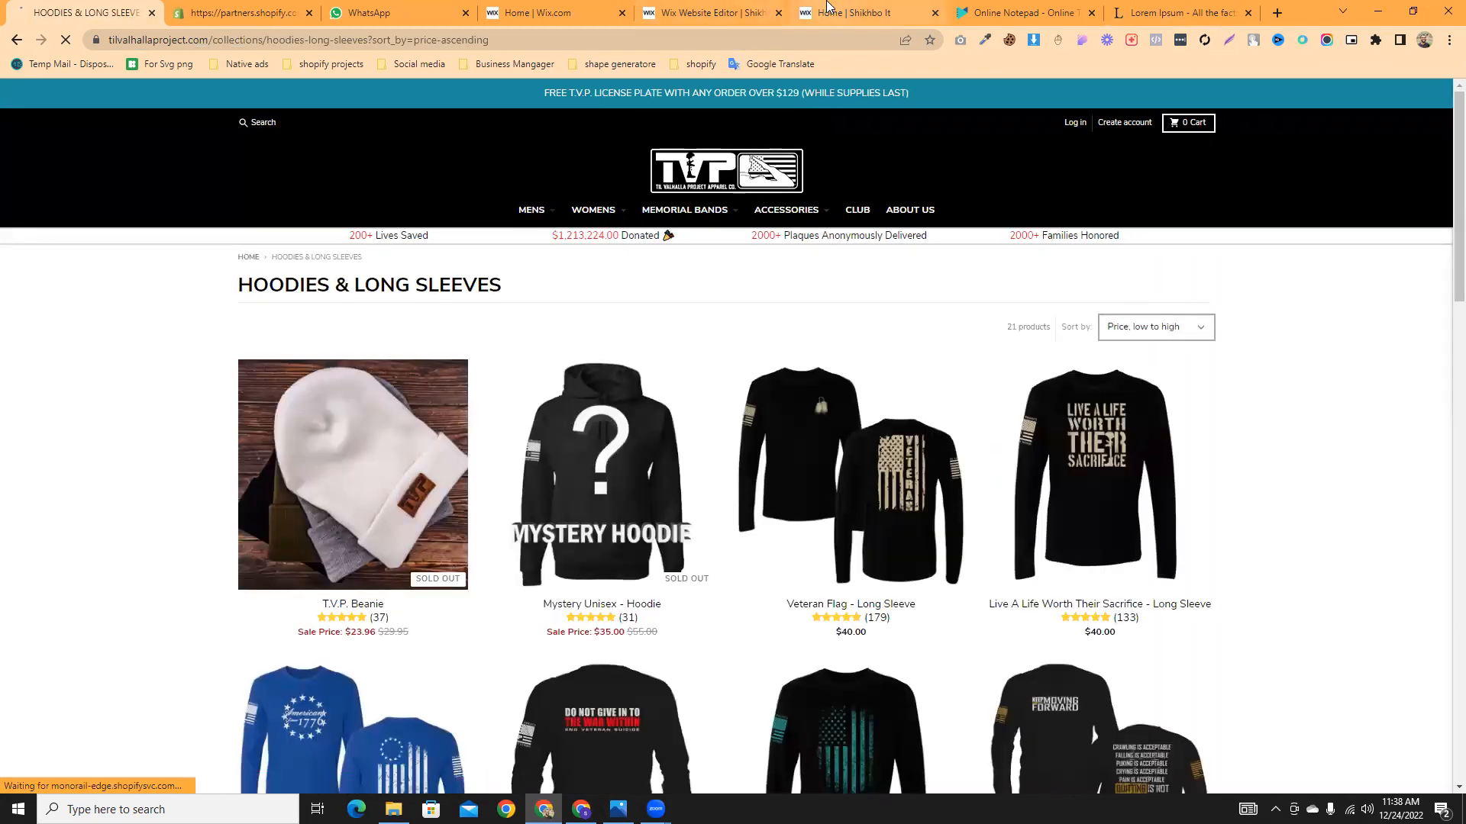
{"action": "left_click", "coordinate": [863, 12]}
{"action": "left_click", "coordinate": [706, 13]}
- Switch the Wix editor to the Home page via the pages list
{"action": "left_click", "coordinate": [815, 9]}
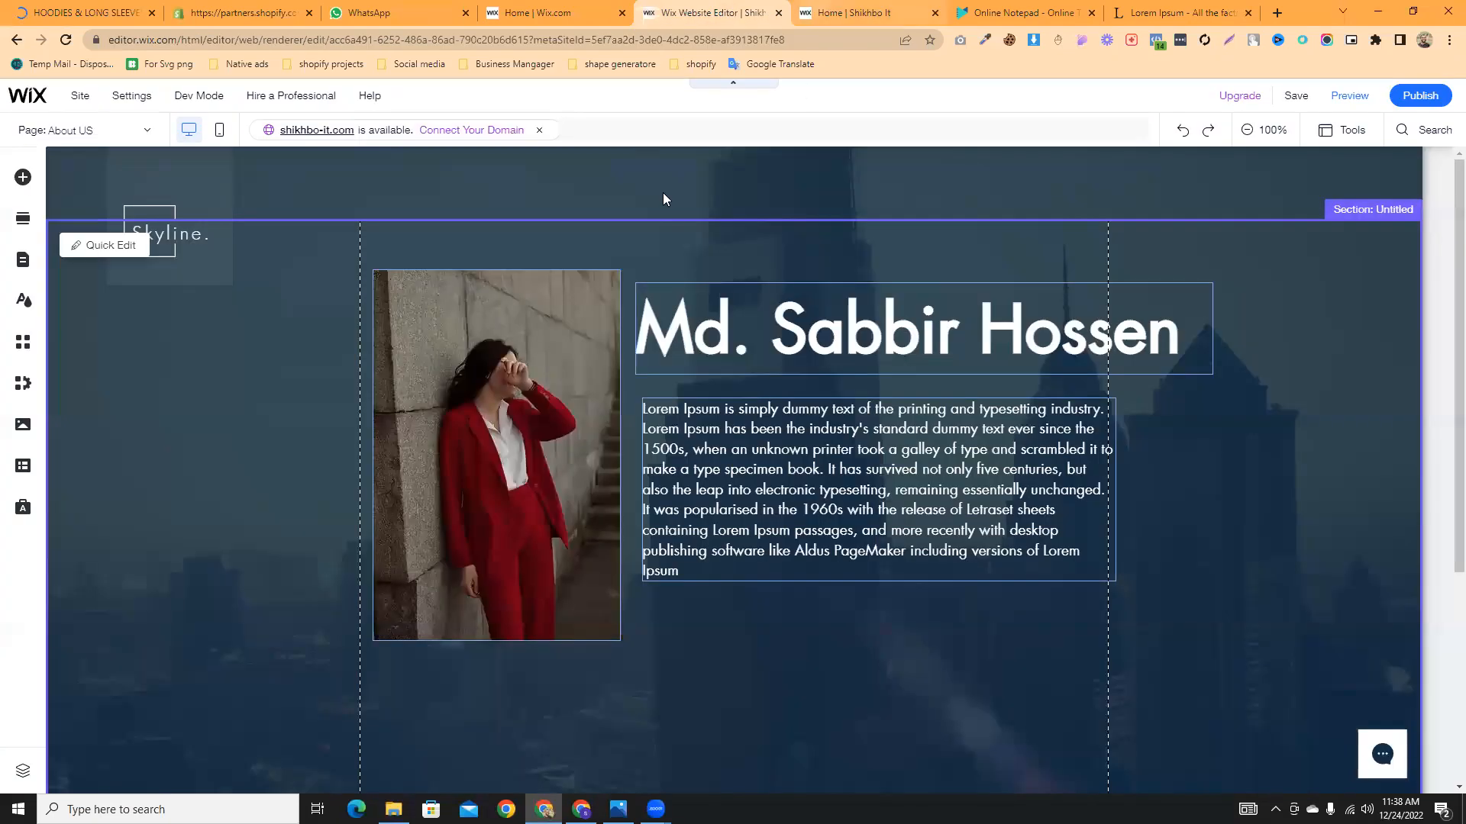
{"action": "left_click", "coordinate": [704, 13]}
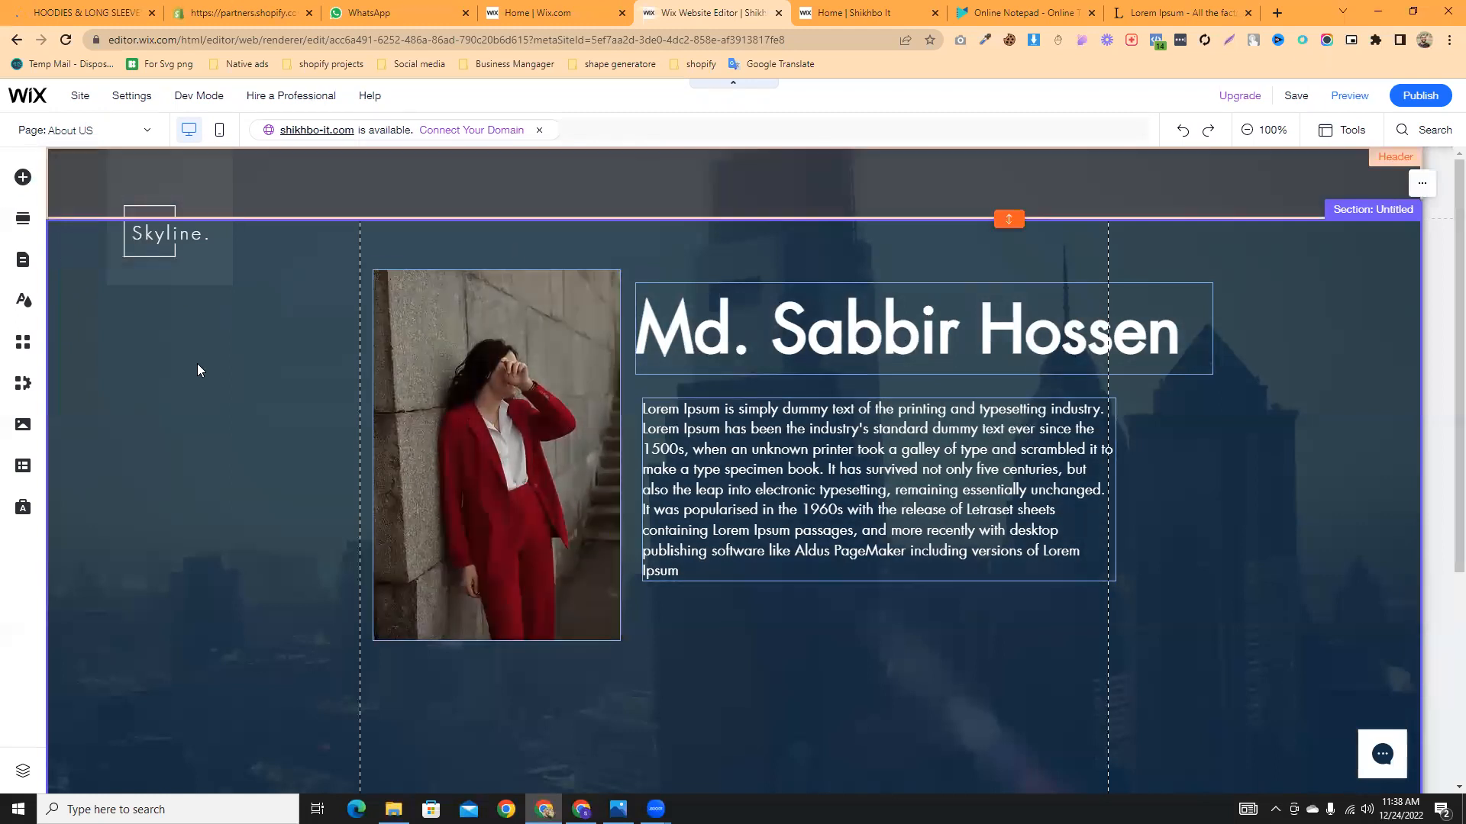
{"action": "left_click", "coordinate": [138, 132]}
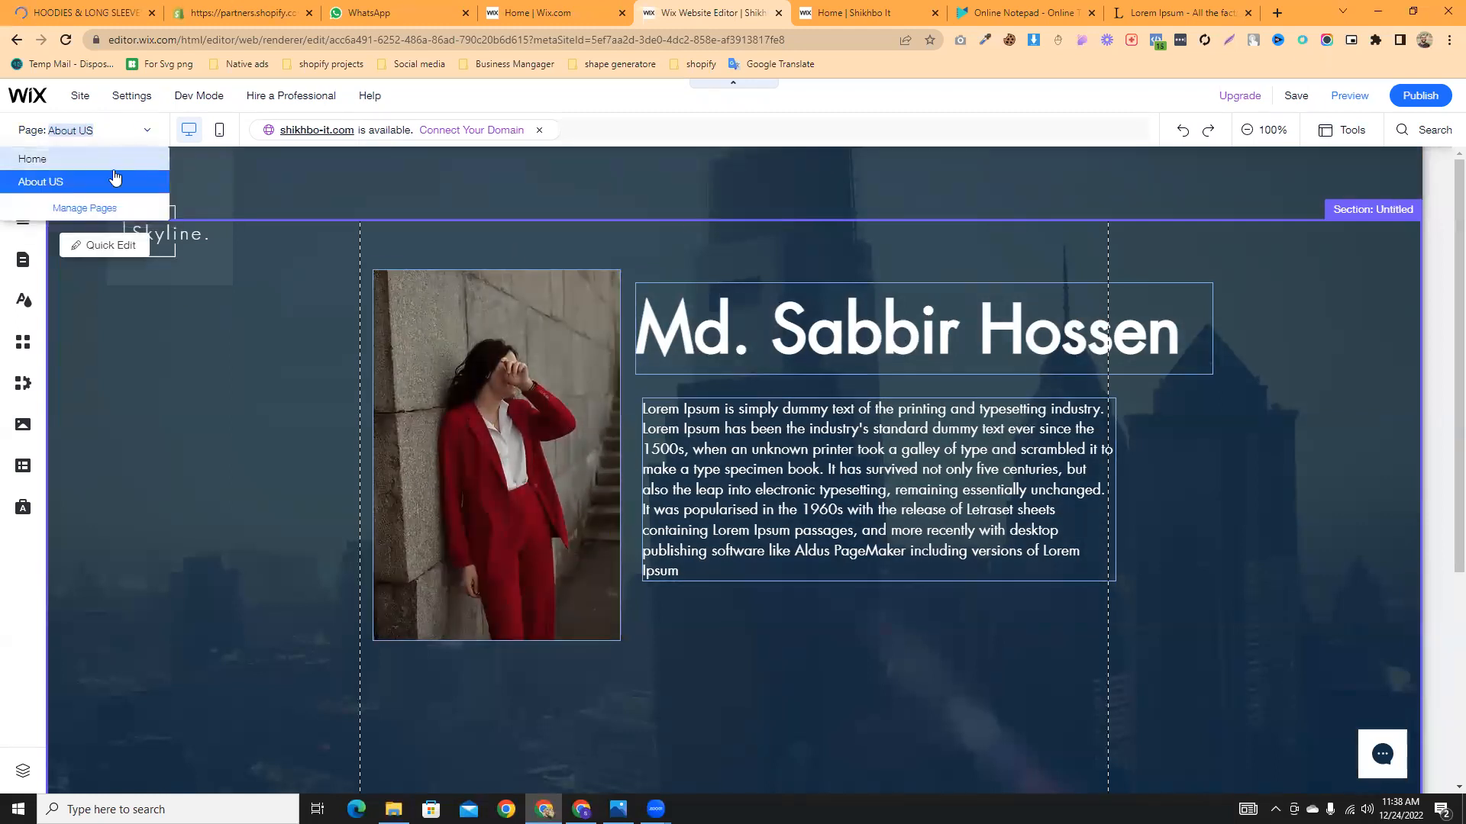
{"action": "left_click", "coordinate": [111, 161]}
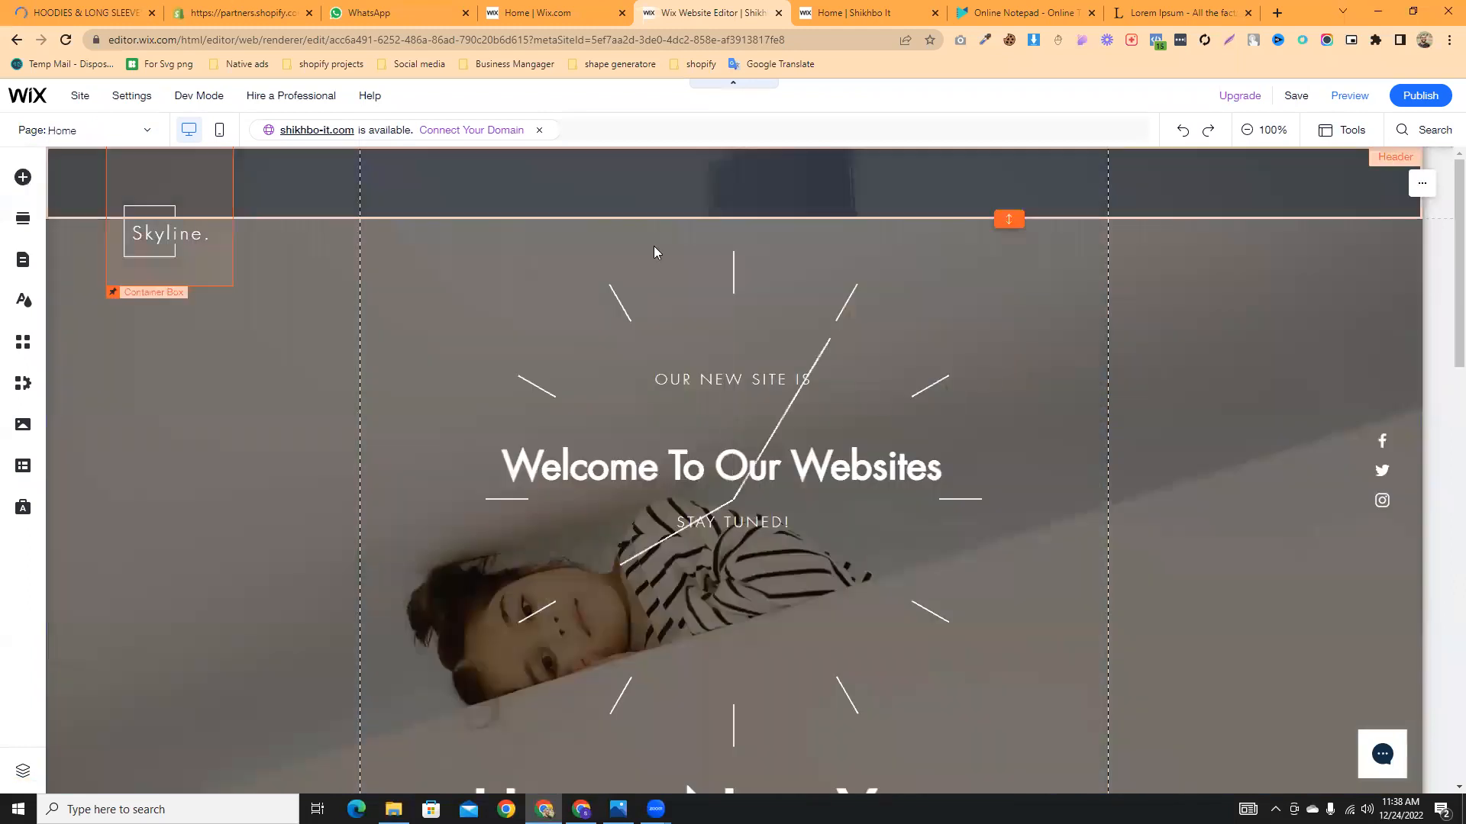
- Add the pill-style horizontal menu from the Add Elements menus to the page top
{"action": "left_click", "coordinate": [22, 177]}
{"action": "left_click", "coordinate": [74, 313]}
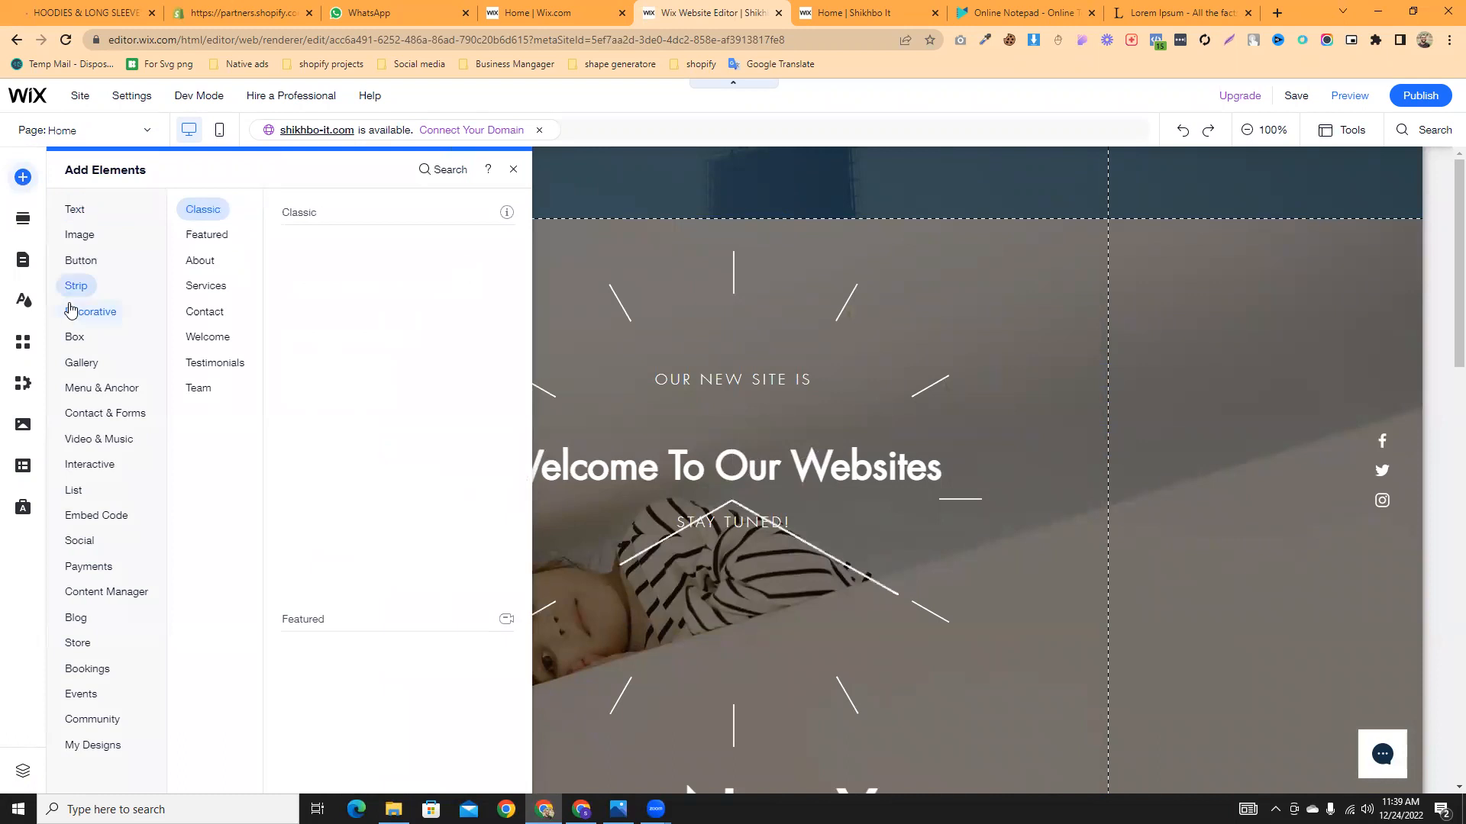
{"action": "left_click", "coordinate": [93, 391]}
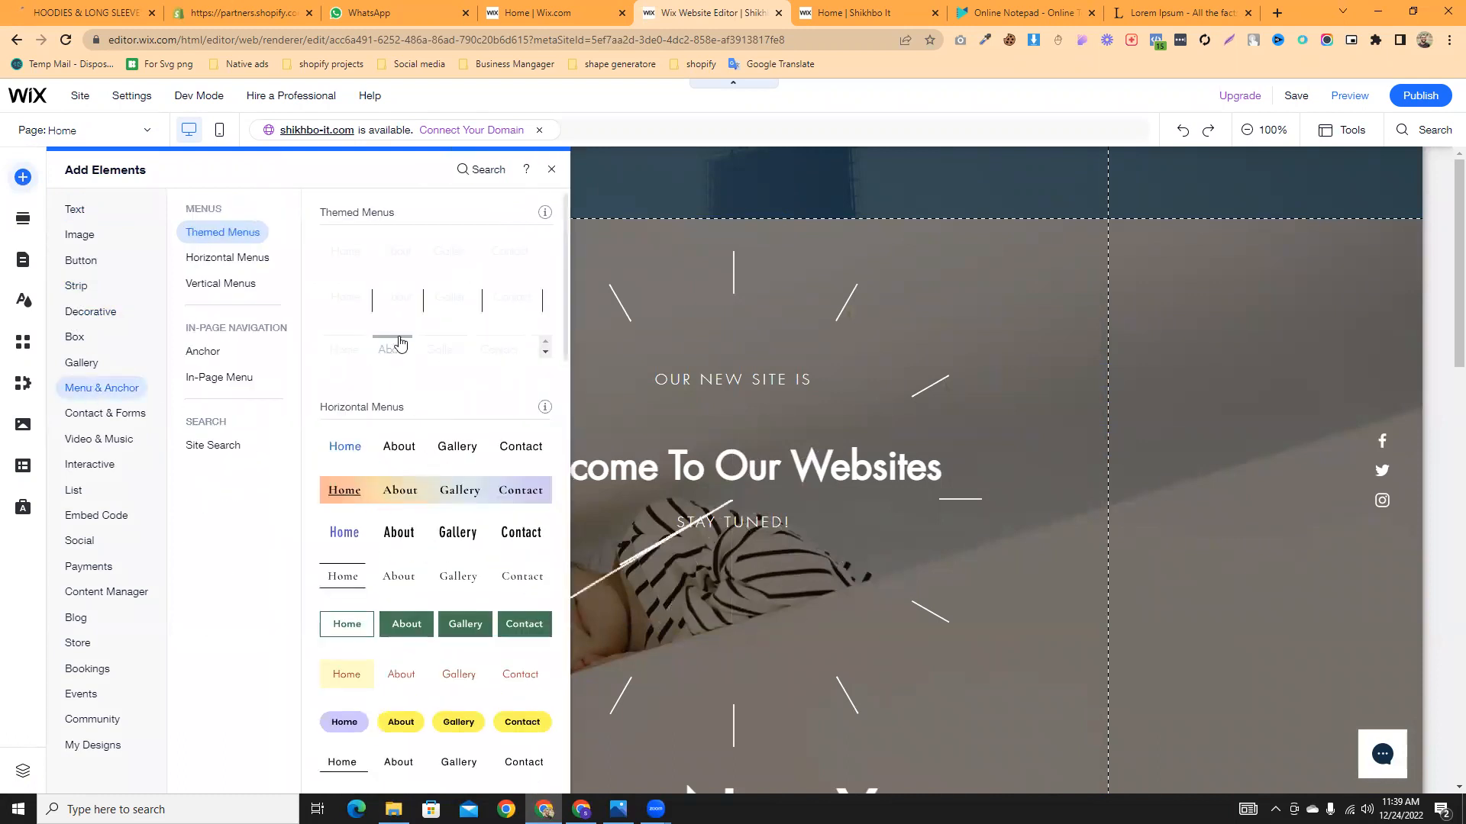
{"action": "scroll", "coordinate": [402, 321], "scroll_direction": "down", "scroll_amount": 8}
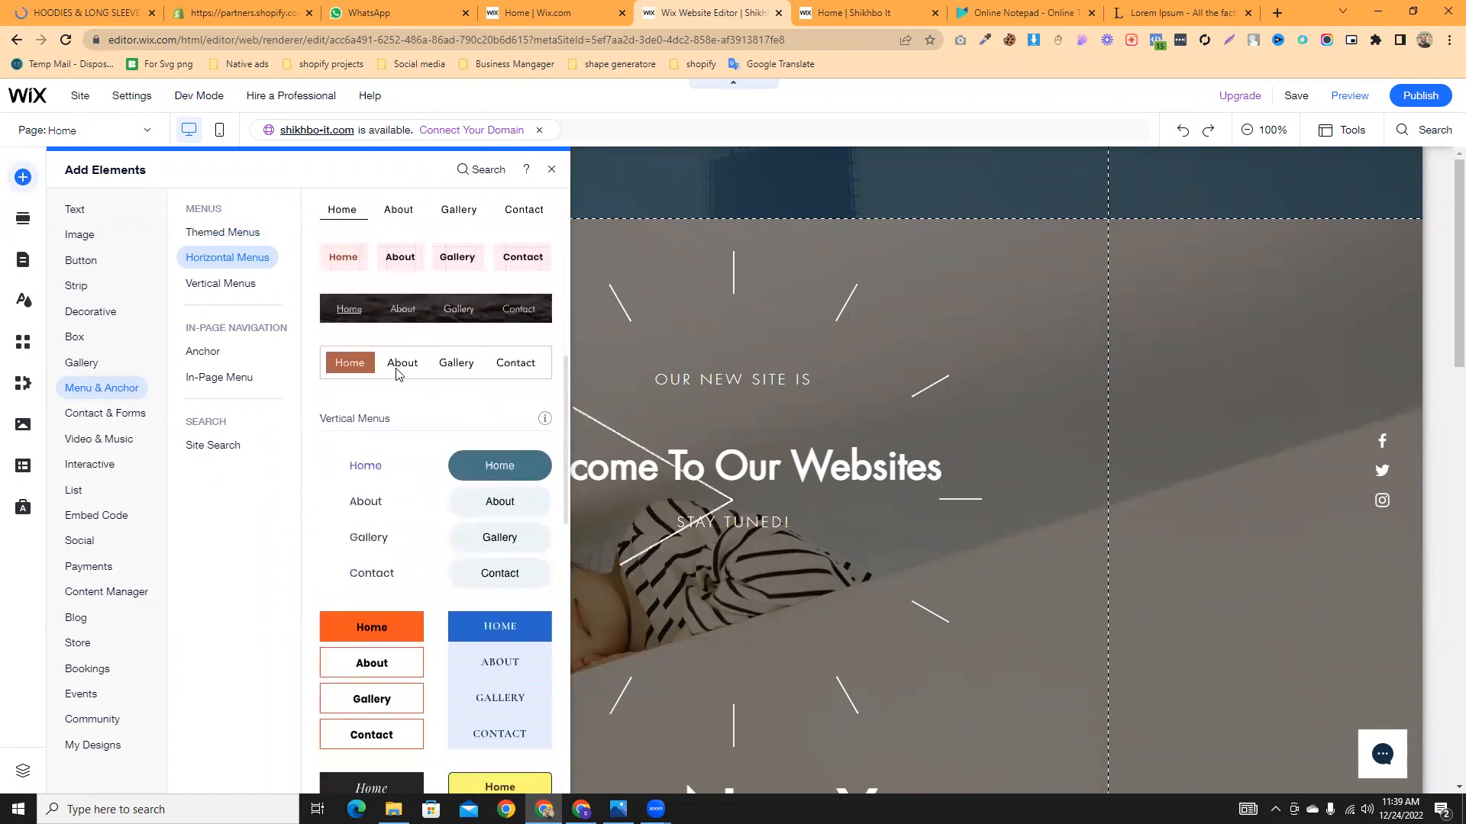
{"action": "scroll", "coordinate": [399, 405], "scroll_direction": "down", "scroll_amount": 2}
{"action": "scroll", "coordinate": [404, 420], "scroll_direction": "up", "scroll_amount": 10}
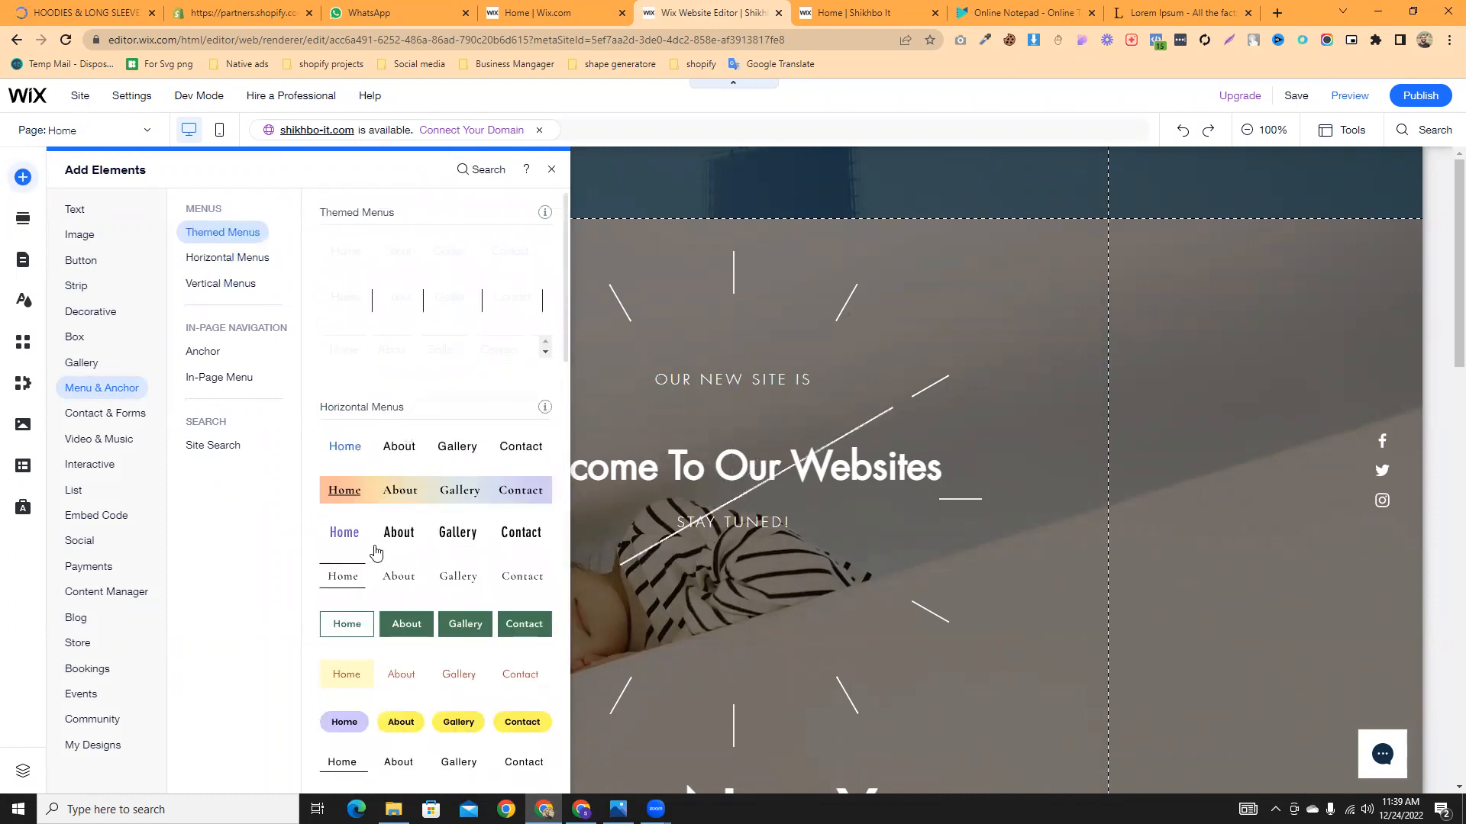
{"action": "scroll", "coordinate": [355, 655], "scroll_direction": "down", "scroll_amount": 1}
{"action": "left_click_drag", "start_coordinate": [393, 653], "coordinate": [624, 189]}
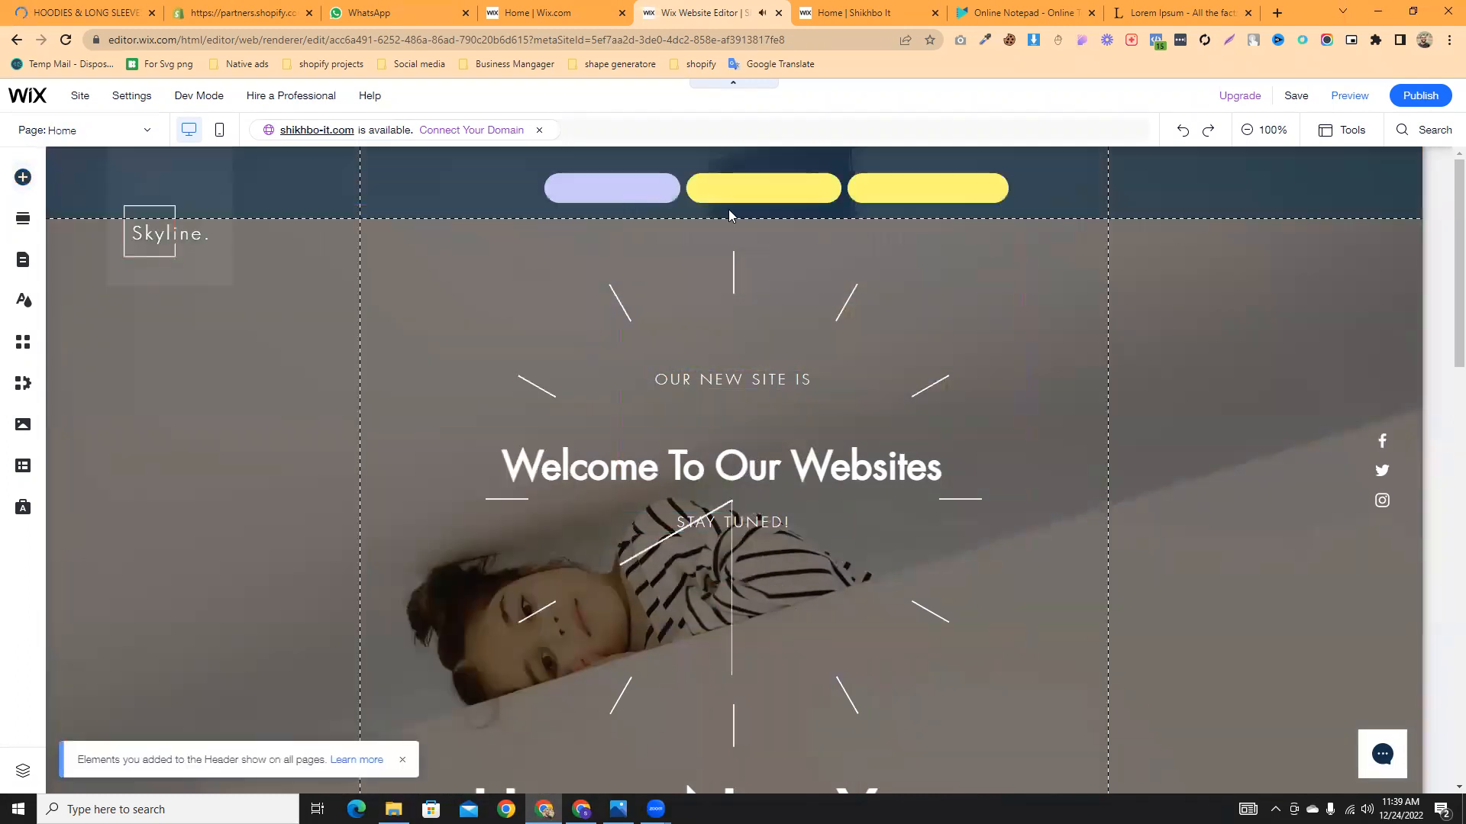
- Make the header taller, then narrow the pill menu and centre it inside the header
{"action": "left_click_drag", "start_coordinate": [749, 190], "coordinate": [686, 191]}
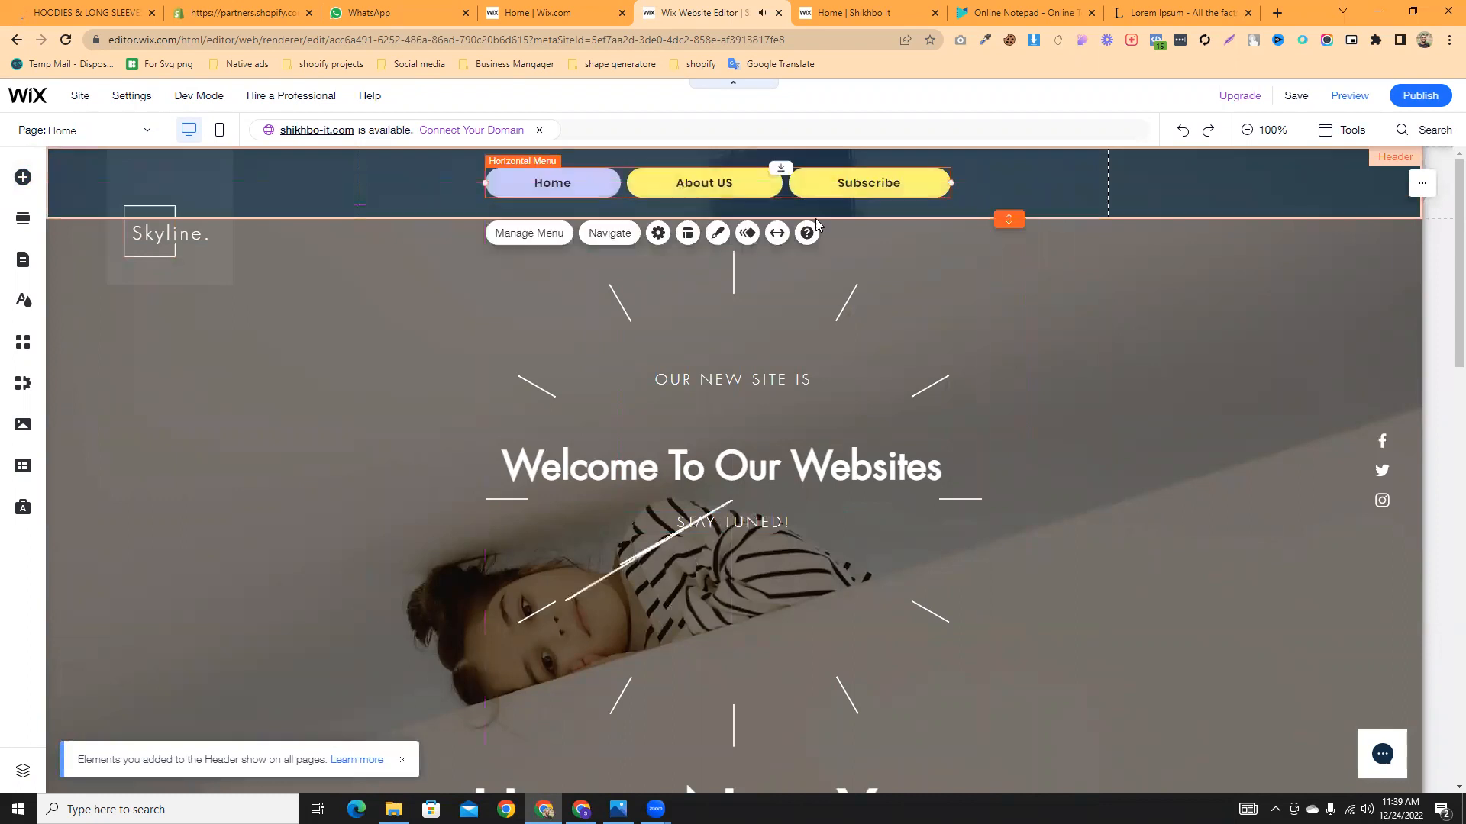
{"action": "left_click_drag", "start_coordinate": [1008, 219], "coordinate": [1008, 244]}
{"action": "left_click_drag", "start_coordinate": [708, 197], "coordinate": [709, 200]}
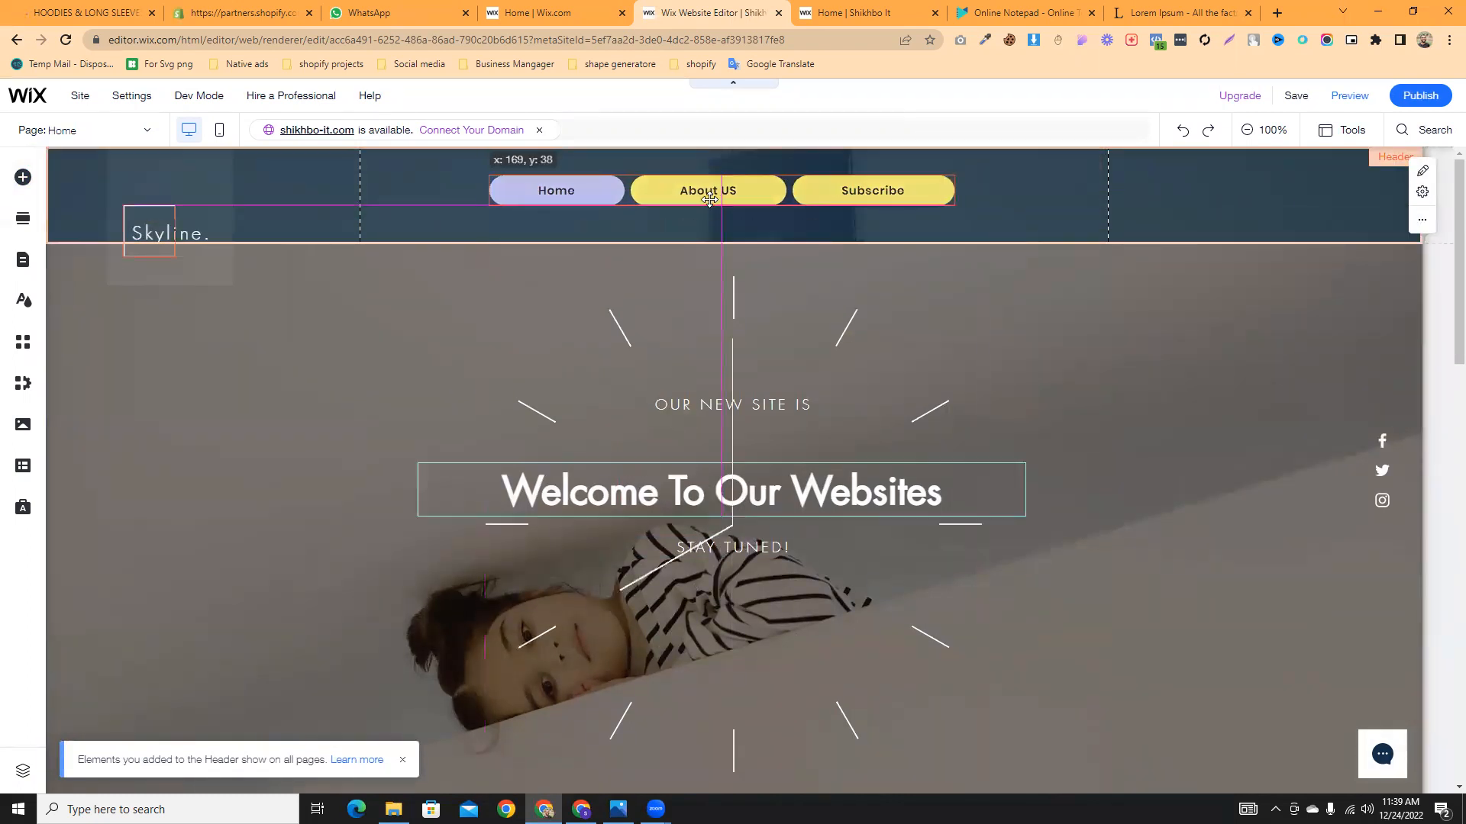
{"action": "left_click_drag", "start_coordinate": [807, 204], "coordinate": [810, 206]}
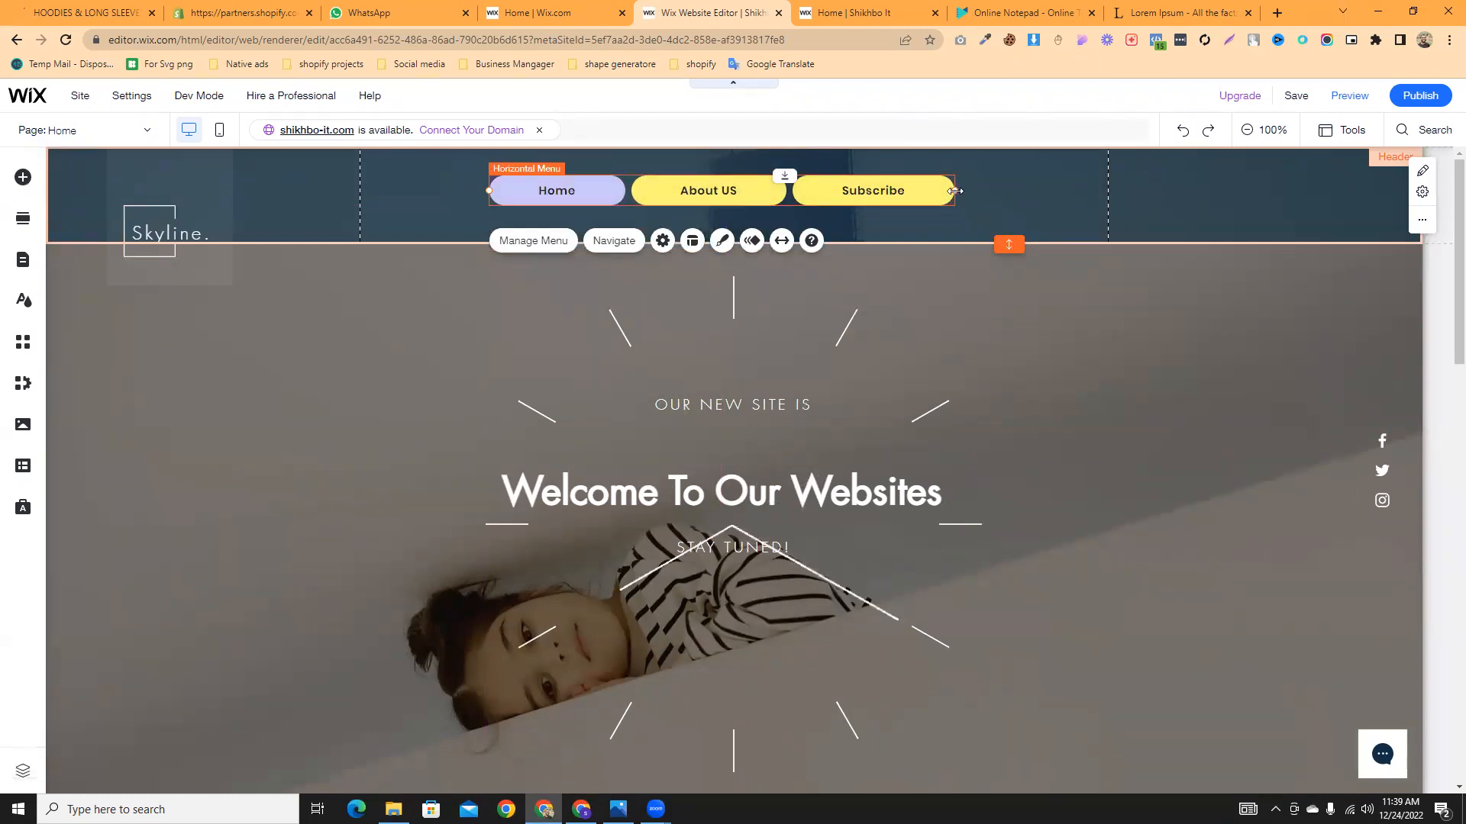
{"action": "left_click_drag", "start_coordinate": [955, 190], "coordinate": [901, 190]}
{"action": "left_click_drag", "start_coordinate": [720, 190], "coordinate": [763, 191]}
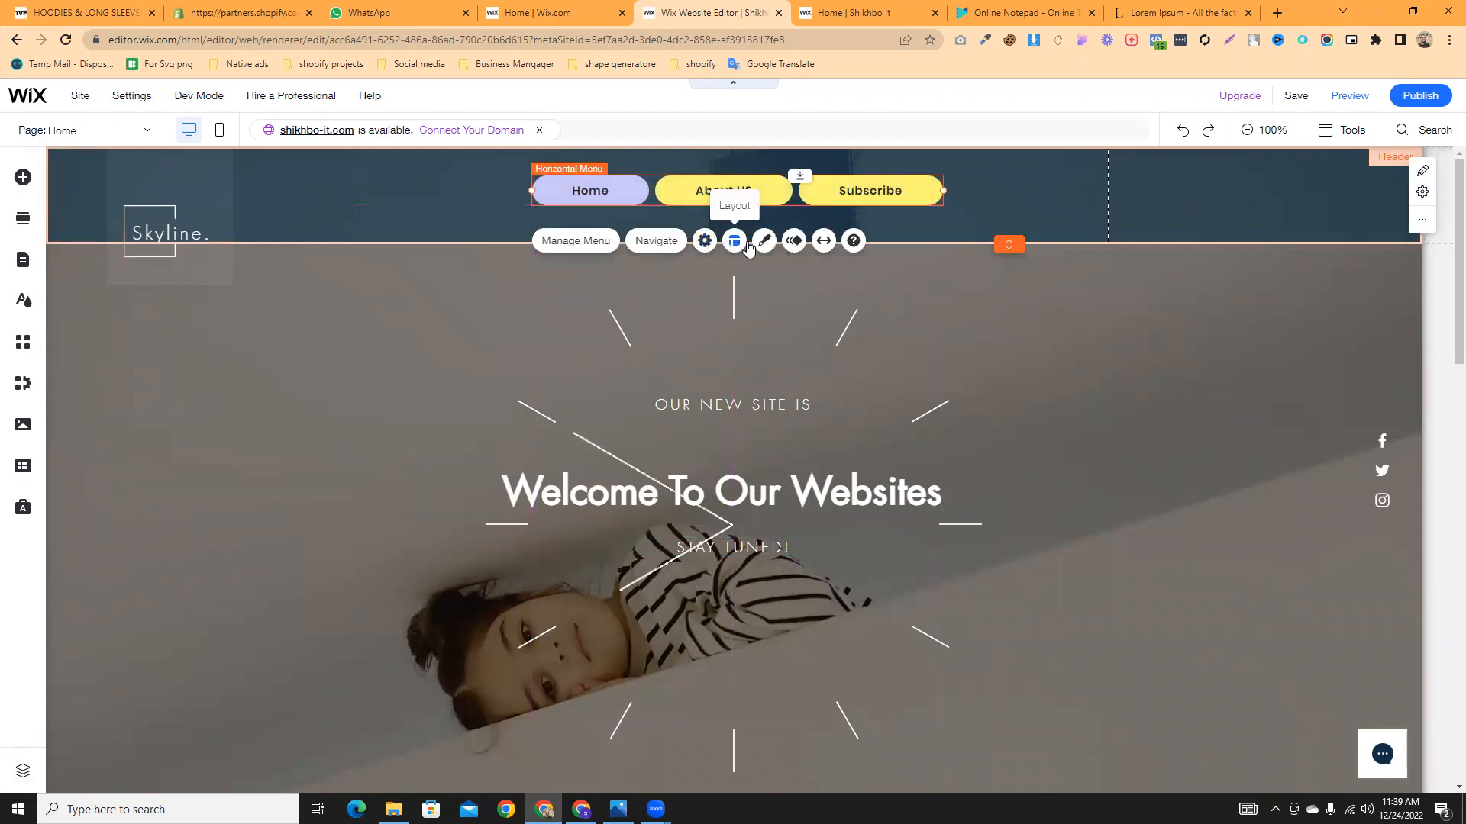
- Open the menu's Customize Design panel and go to the container's Corners settings
{"action": "left_click", "coordinate": [764, 242]}
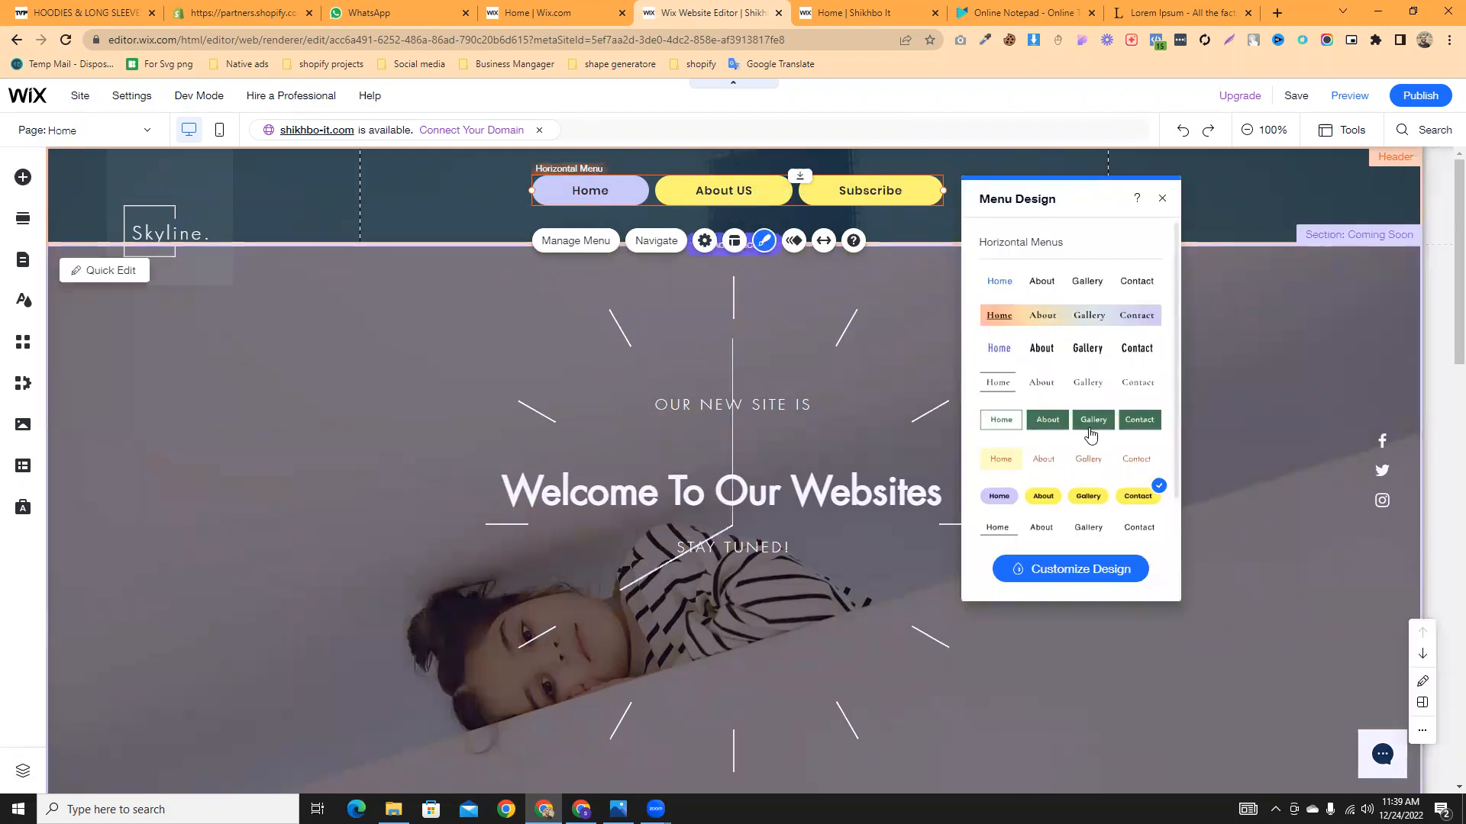
{"action": "left_click", "coordinate": [1073, 569]}
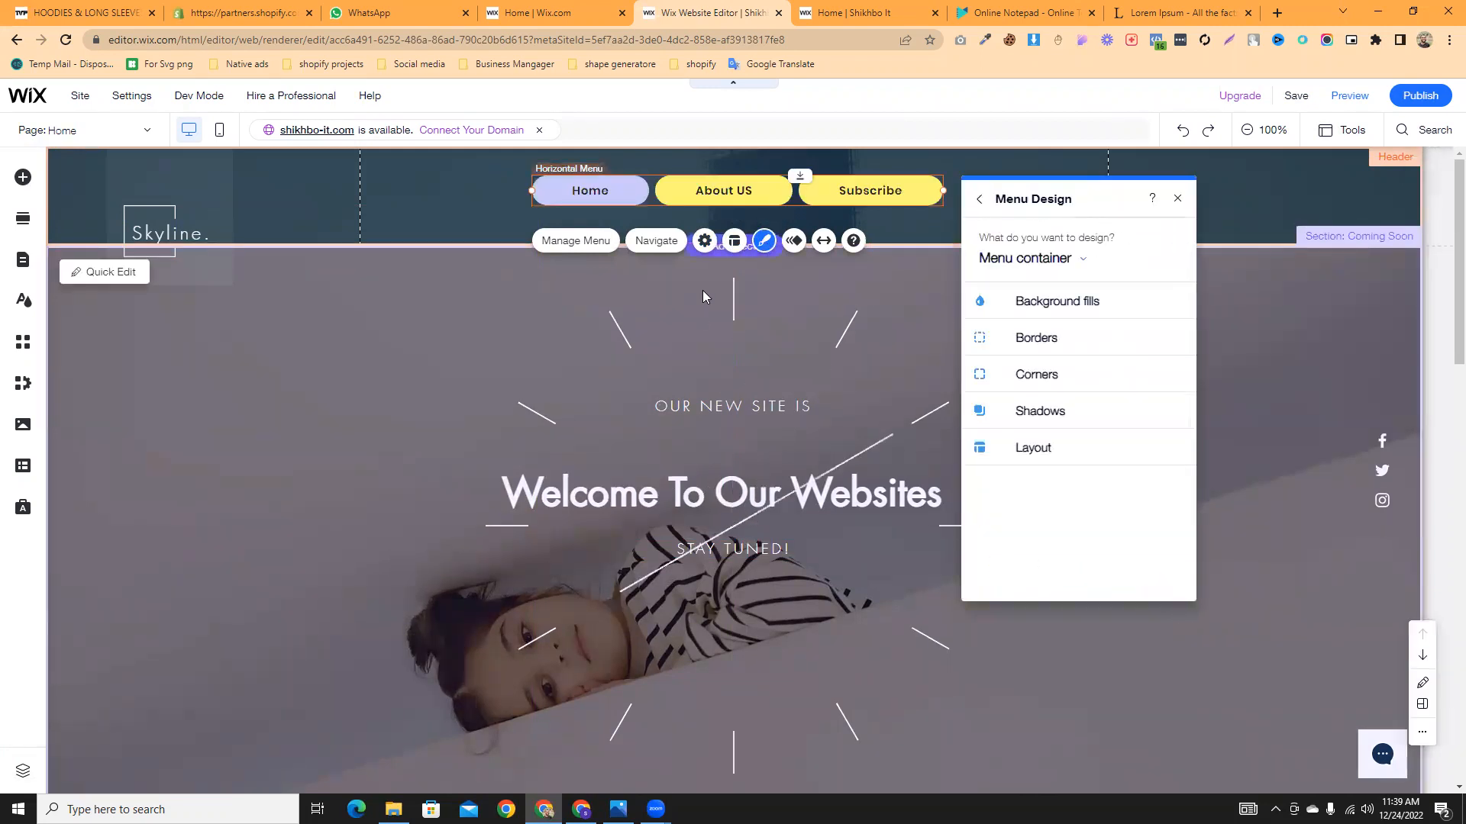
{"action": "left_click", "coordinate": [1012, 311]}
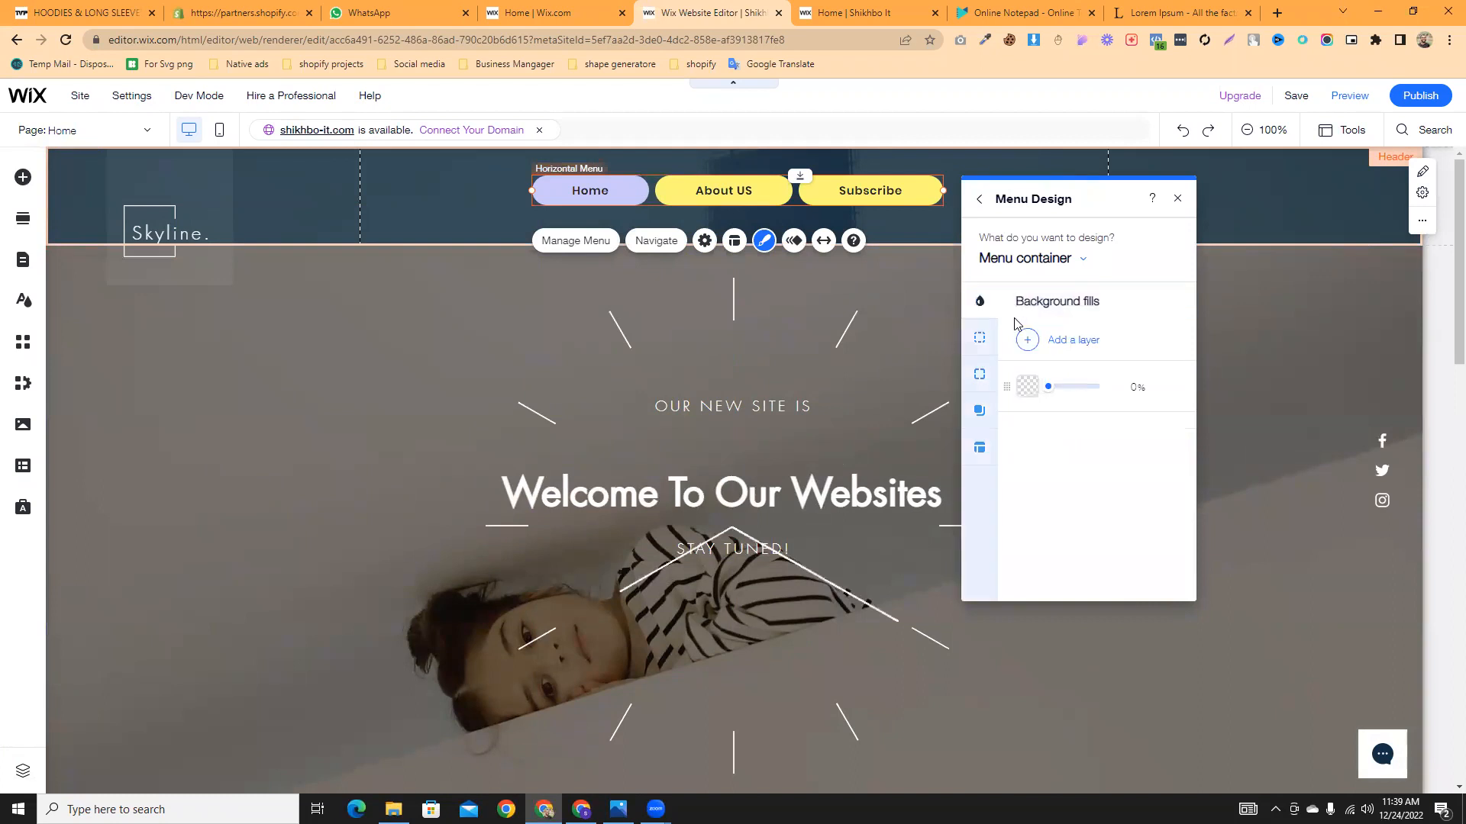
{"action": "left_click", "coordinate": [979, 337]}
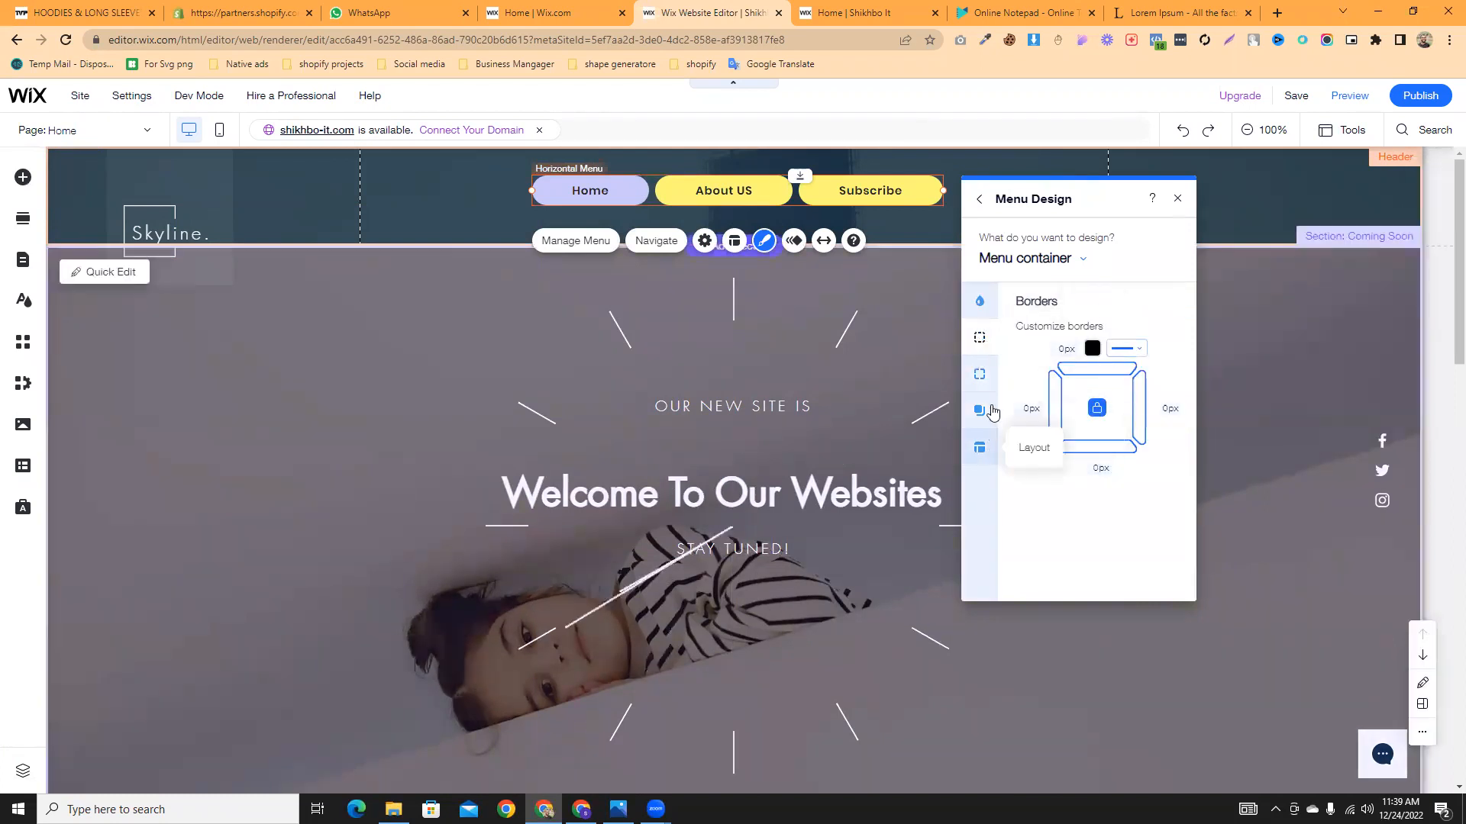
{"action": "left_click", "coordinate": [979, 376]}
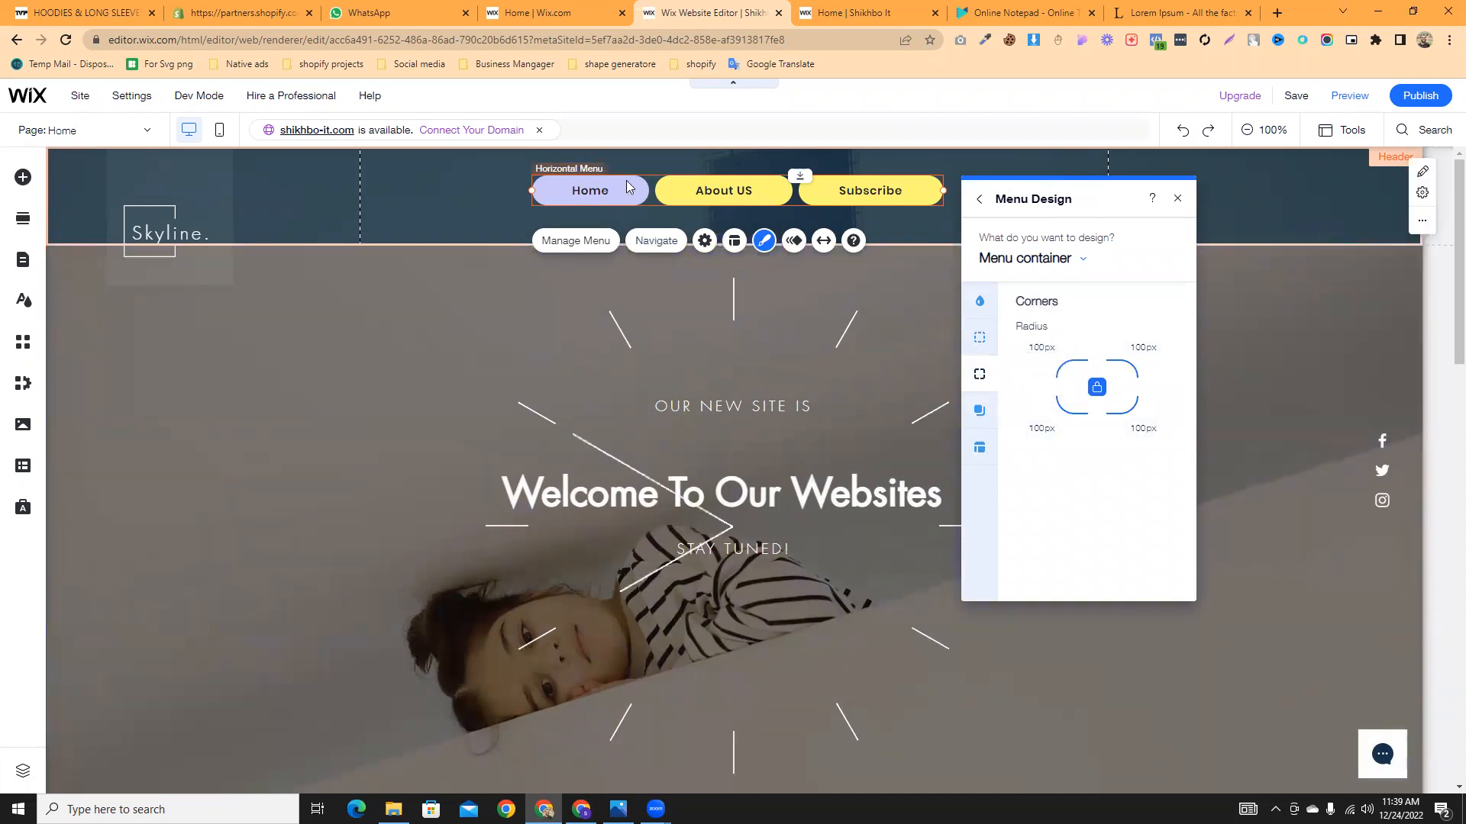
- Unlink the four corner radii and set the corner values to 50px
{"action": "left_click", "coordinate": [1093, 391]}
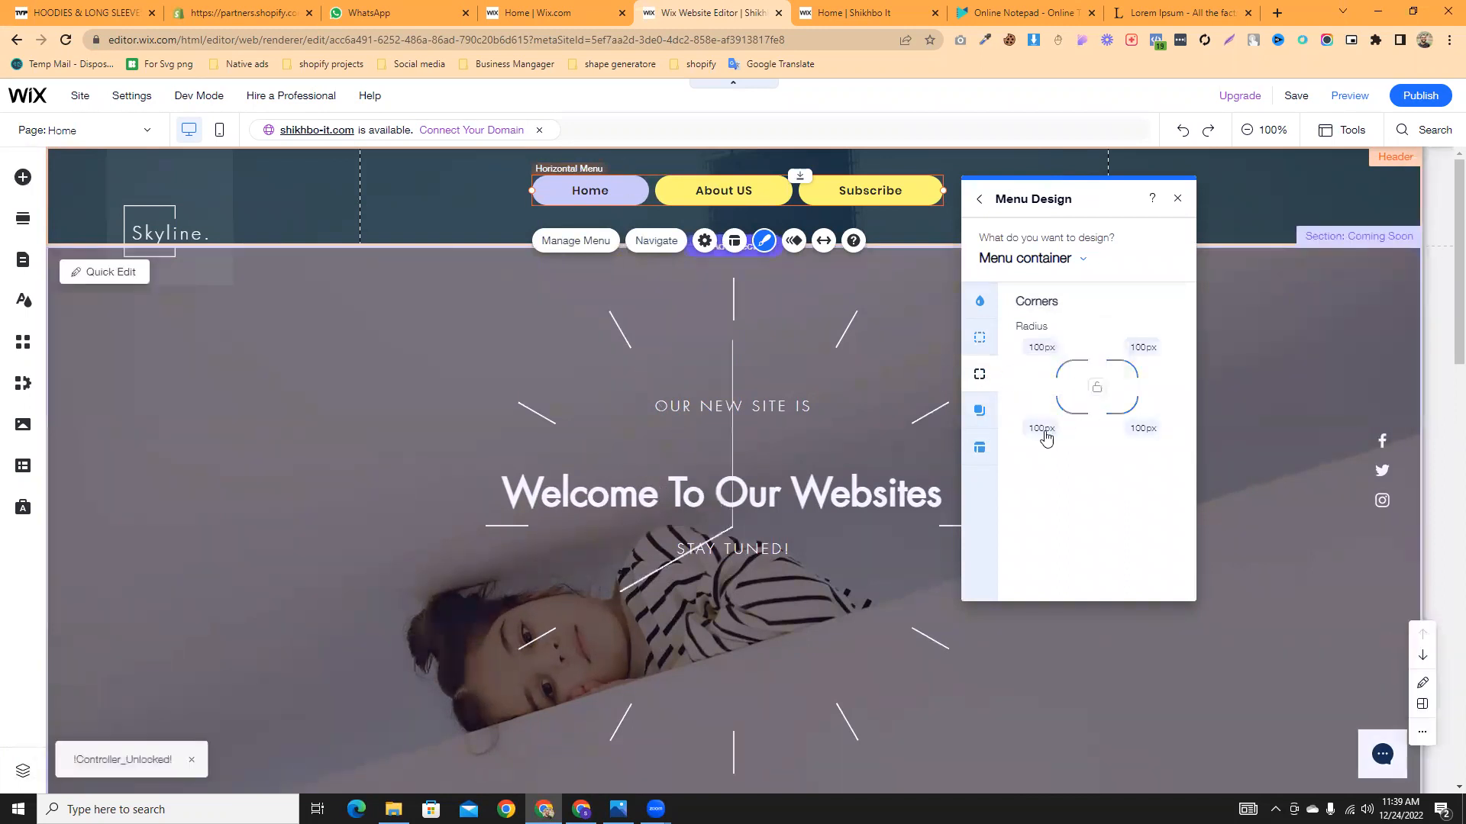
{"action": "left_click", "coordinate": [1095, 387]}
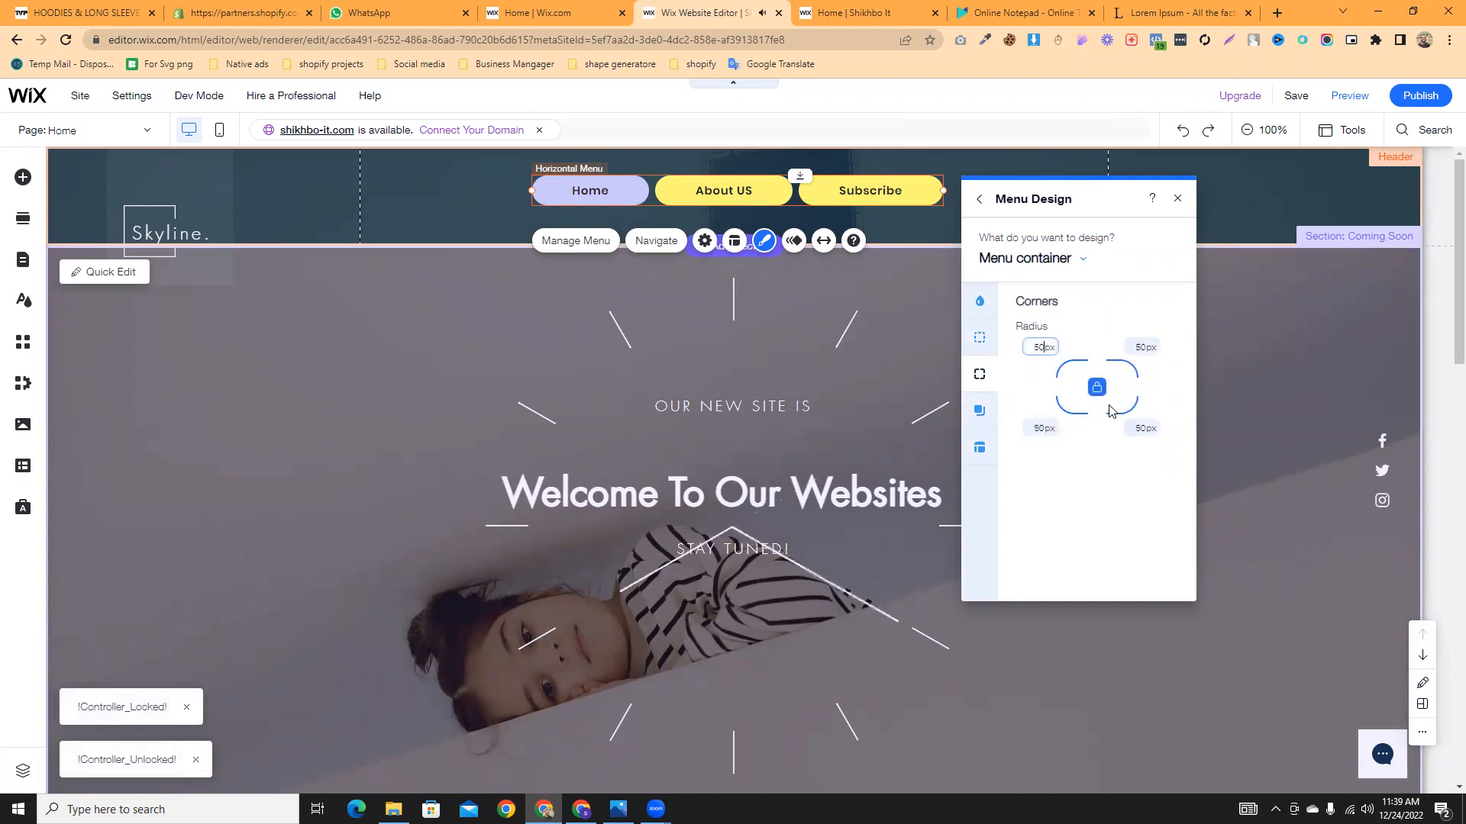
{"action": "left_click", "coordinate": [1103, 490]}
{"action": "left_click", "coordinate": [1097, 387]}
{"action": "left_click", "coordinate": [1050, 434]}
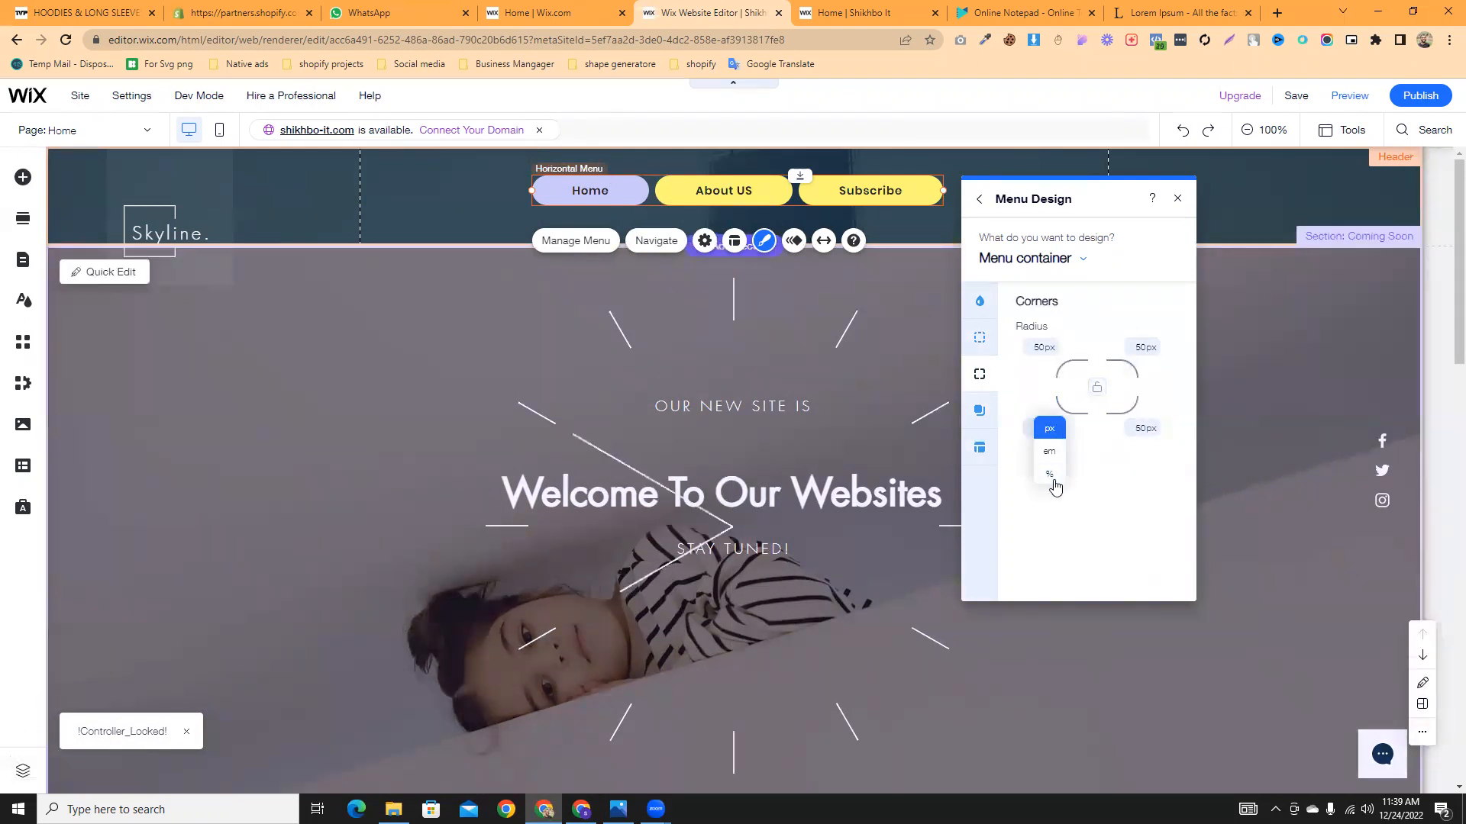
{"action": "left_click", "coordinate": [1016, 413]}
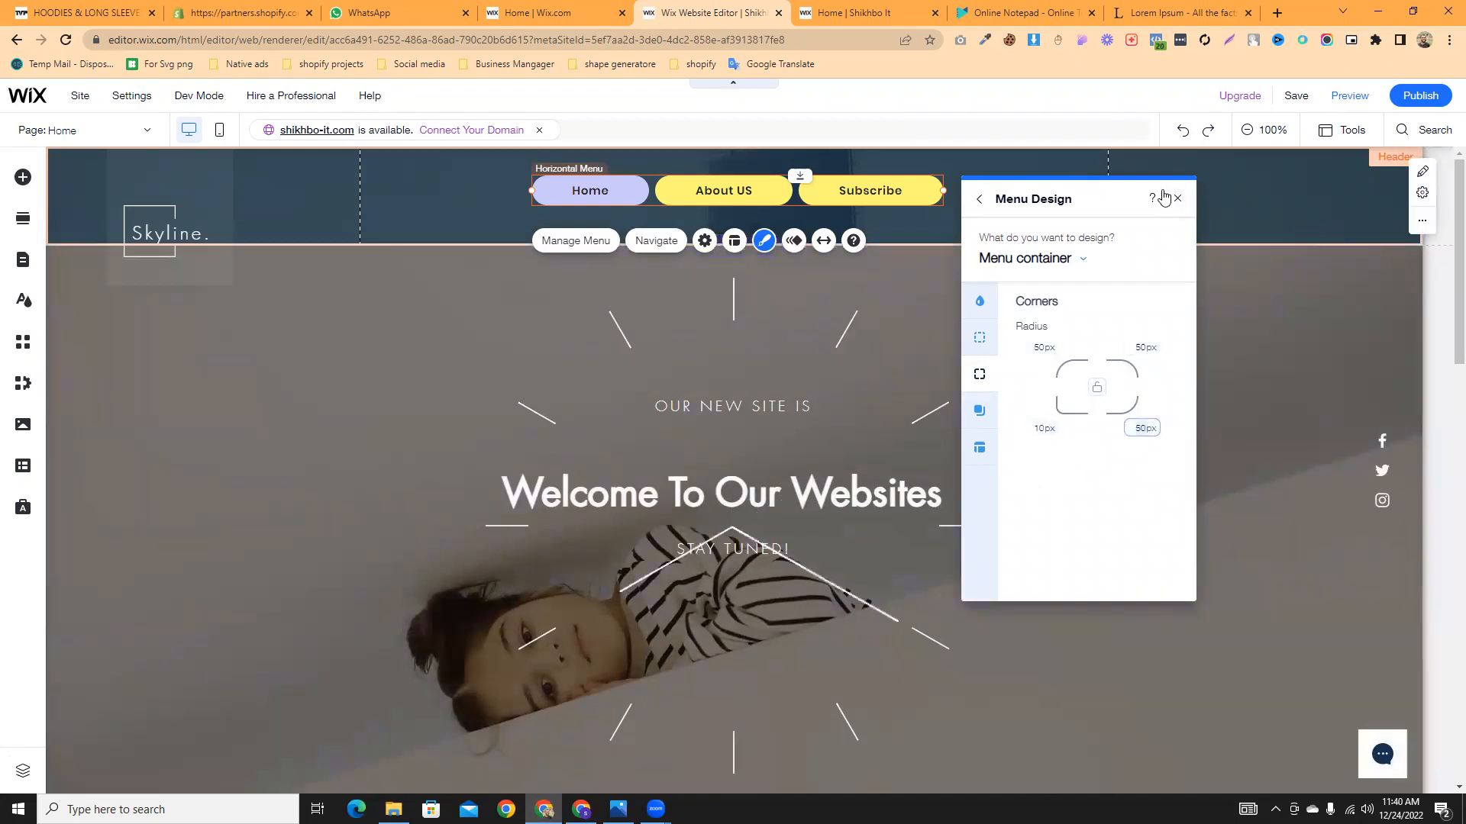
- Review the container's shadow, padding and background fill settings, then close Menu Design
{"action": "left_click", "coordinate": [979, 411]}
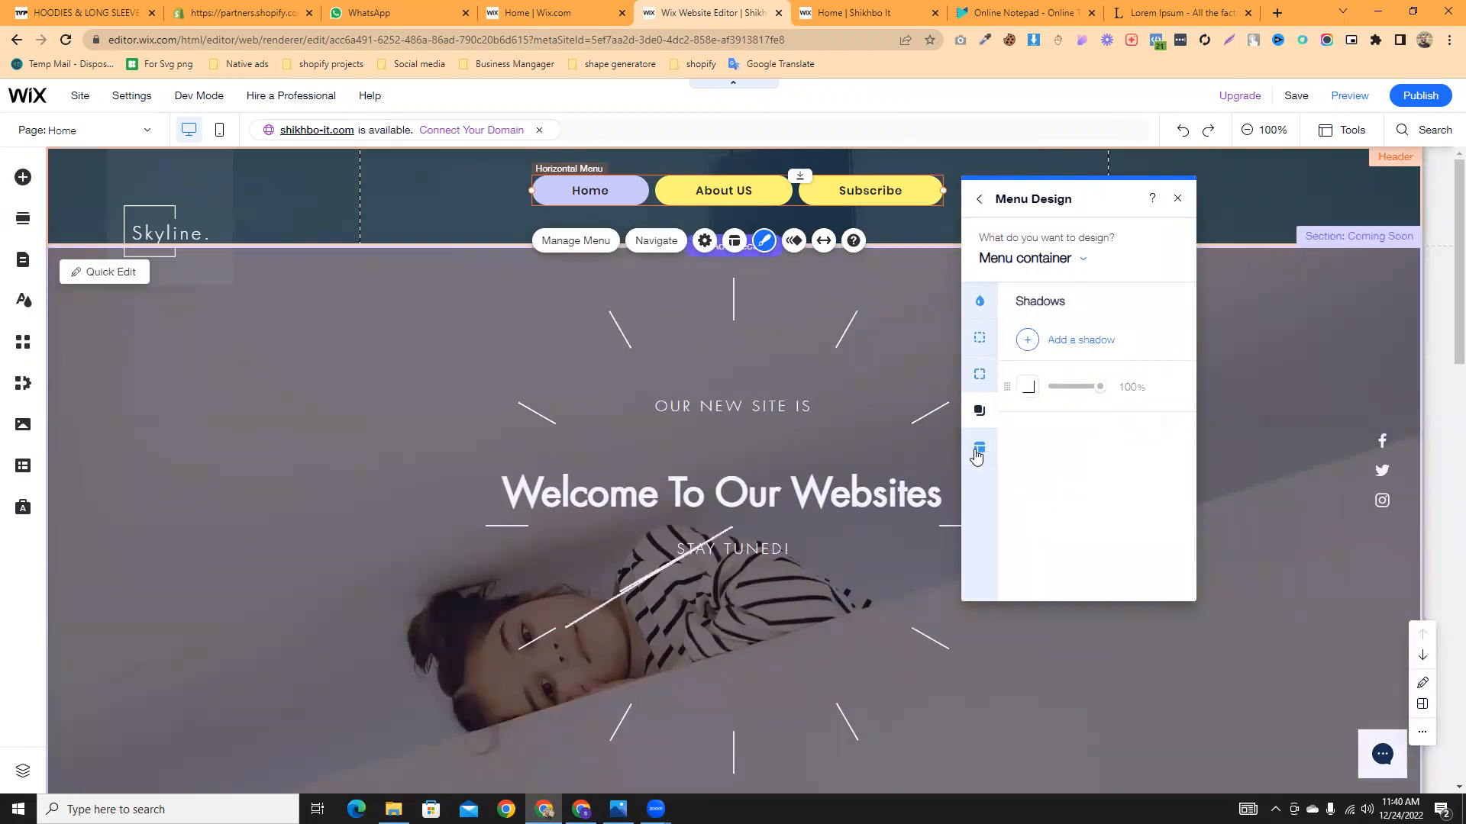
{"action": "left_click", "coordinate": [989, 462]}
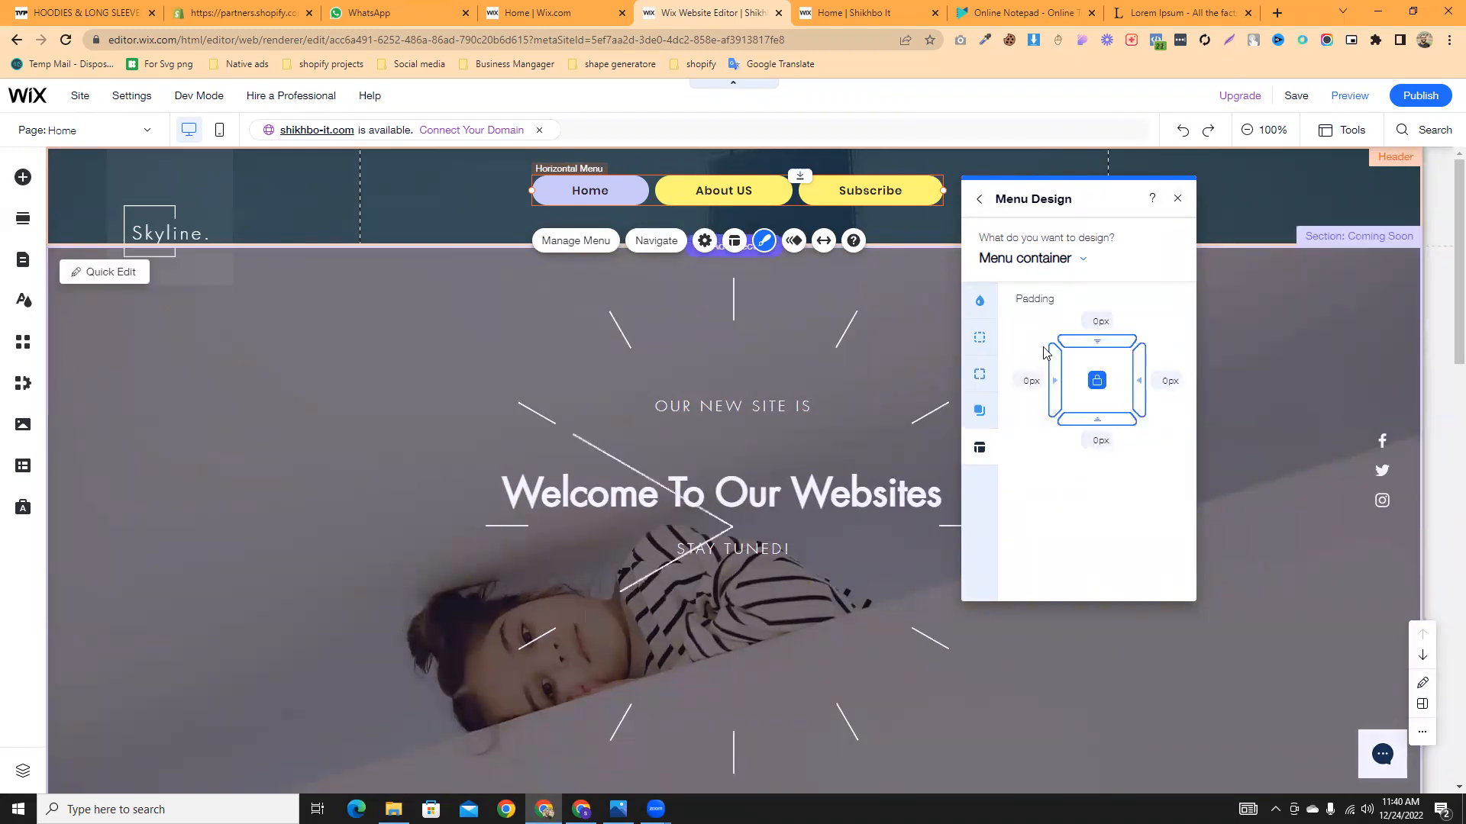
{"action": "left_click", "coordinate": [983, 309]}
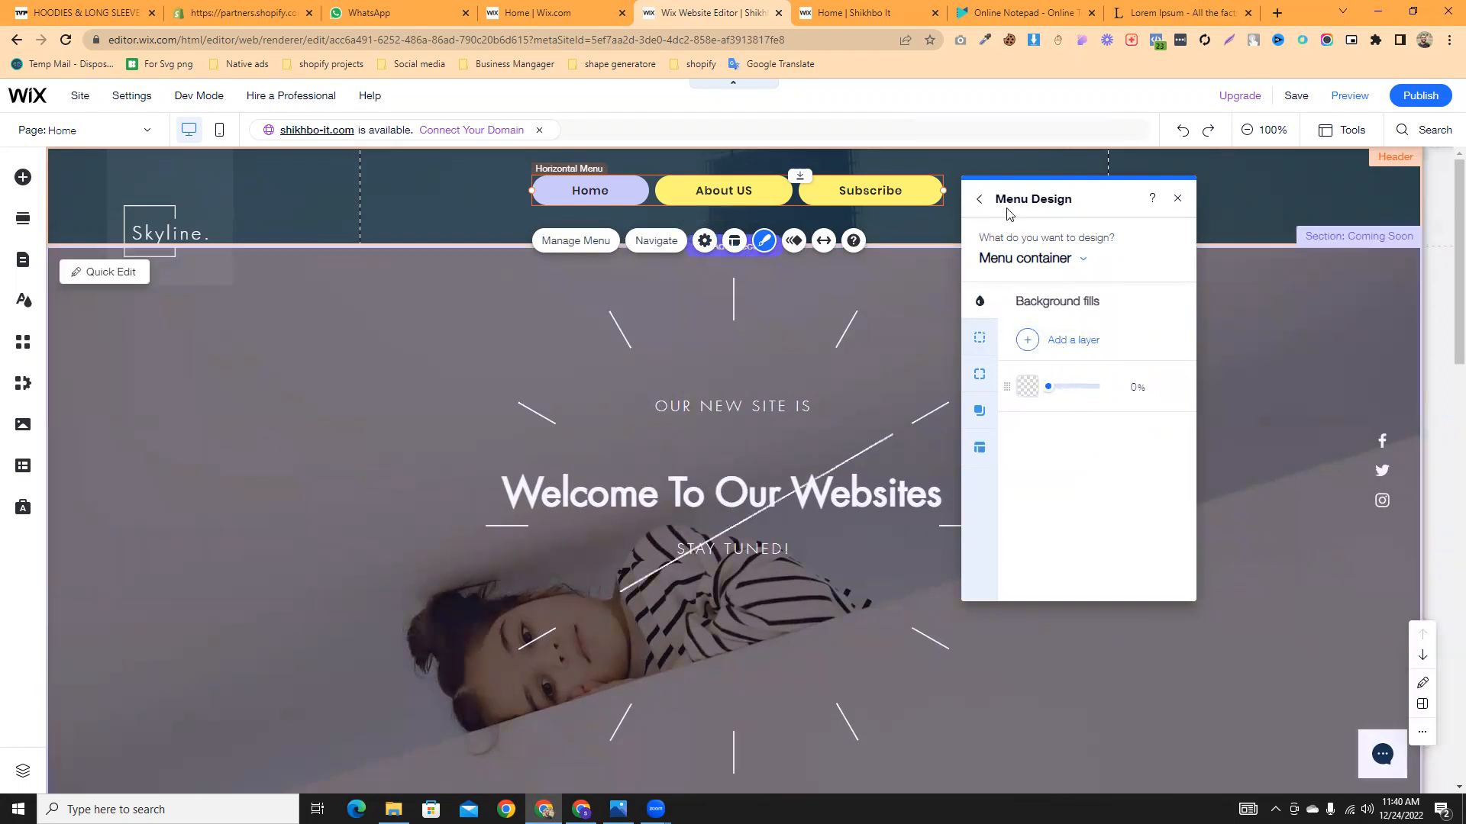
{"action": "left_click", "coordinate": [1174, 200]}
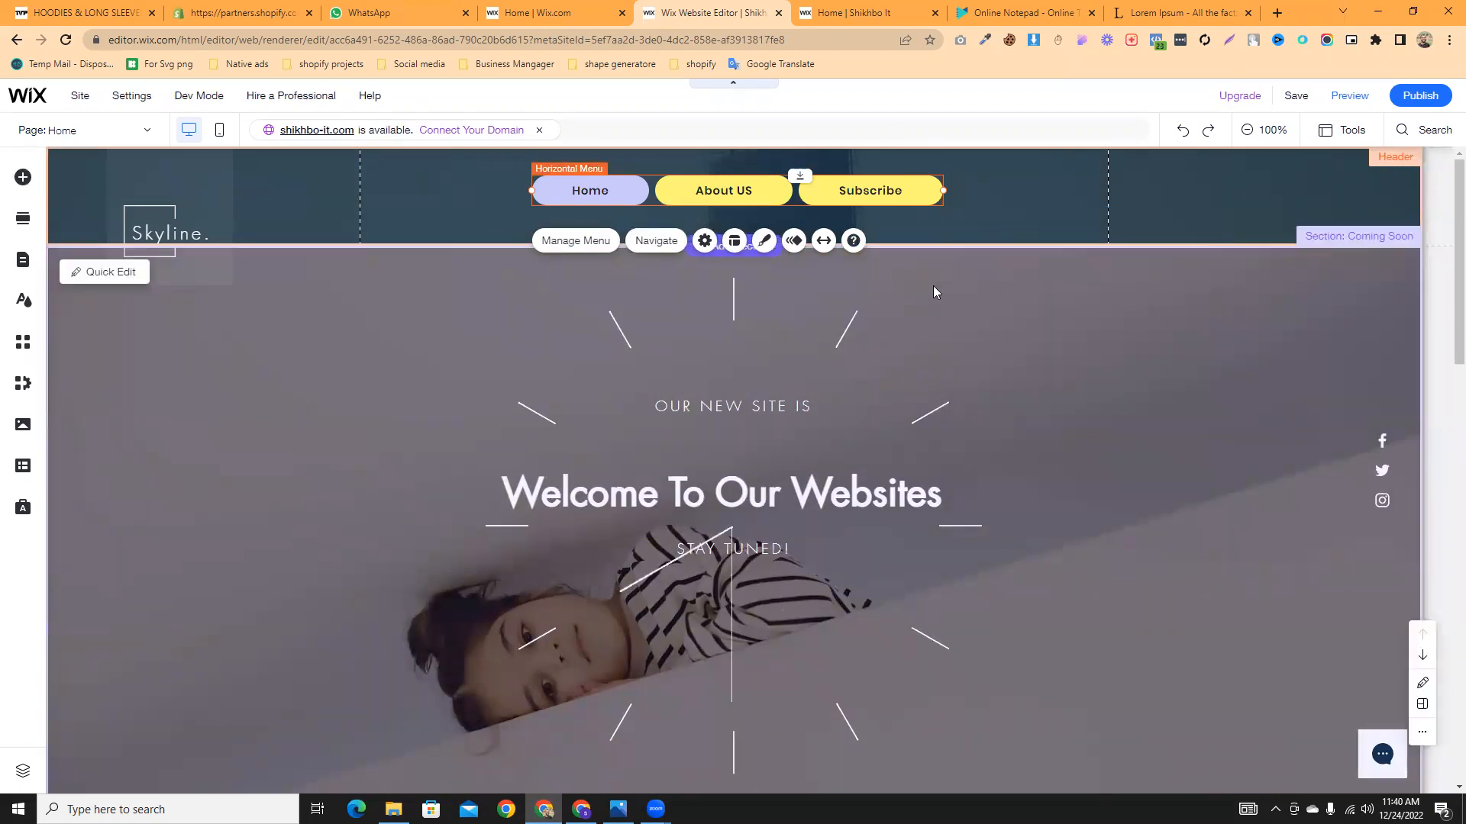
- Convert the header menu to an advanced menu and confirm the change
{"action": "left_click", "coordinate": [577, 241]}
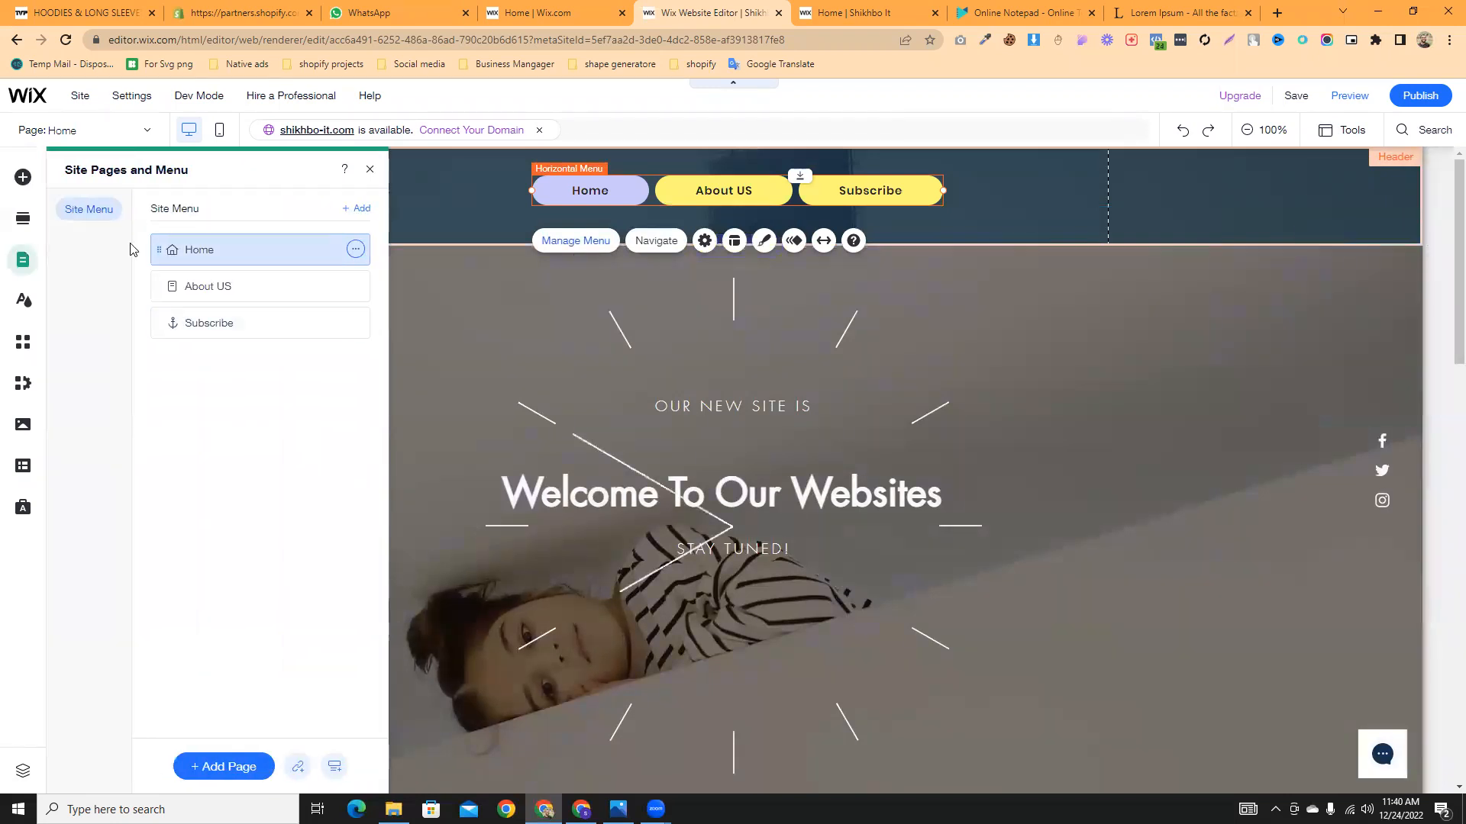
{"action": "left_click", "coordinate": [649, 245]}
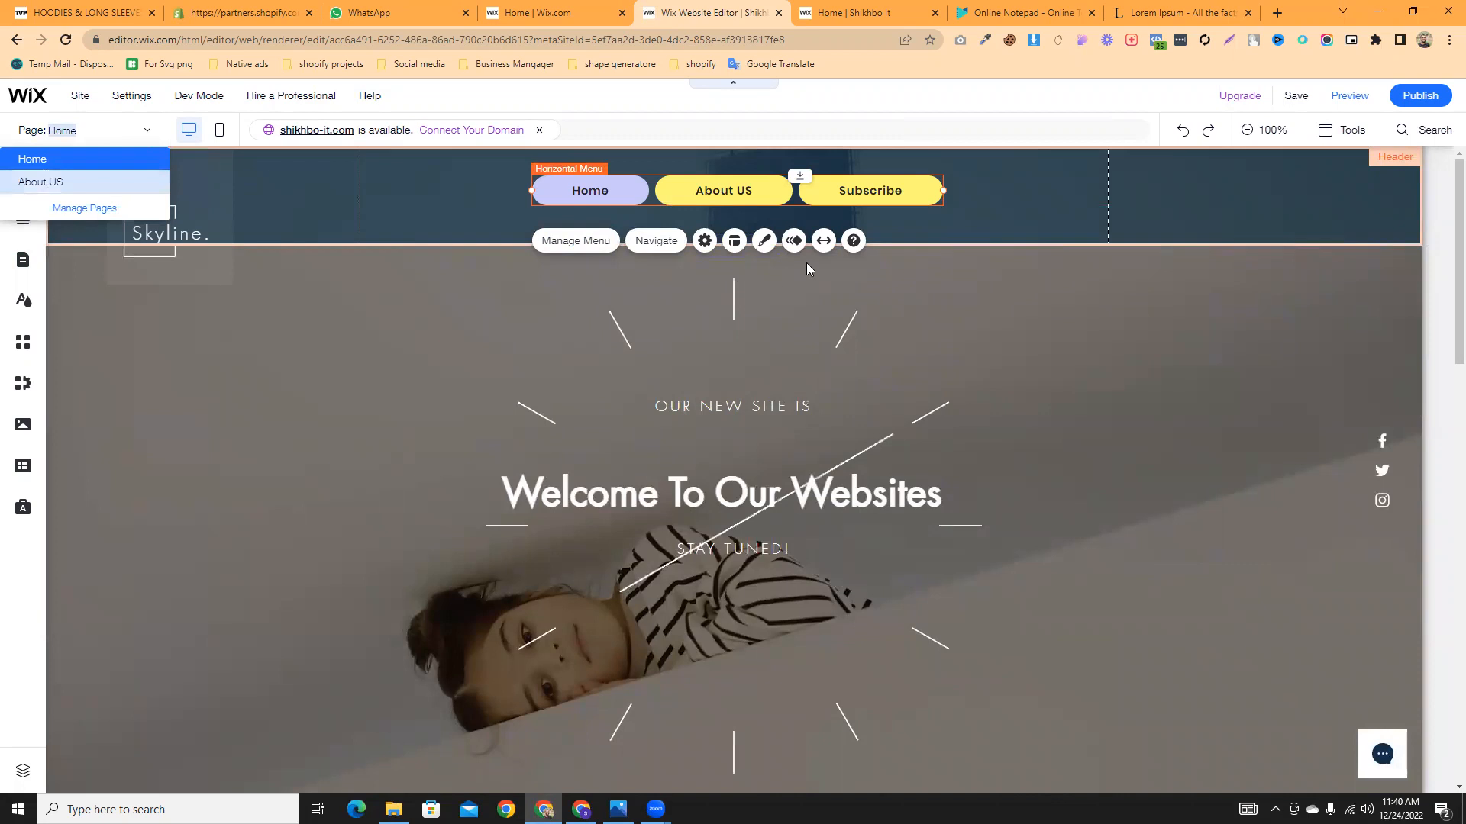
{"action": "left_click", "coordinate": [703, 248]}
{"action": "left_click", "coordinate": [703, 251]}
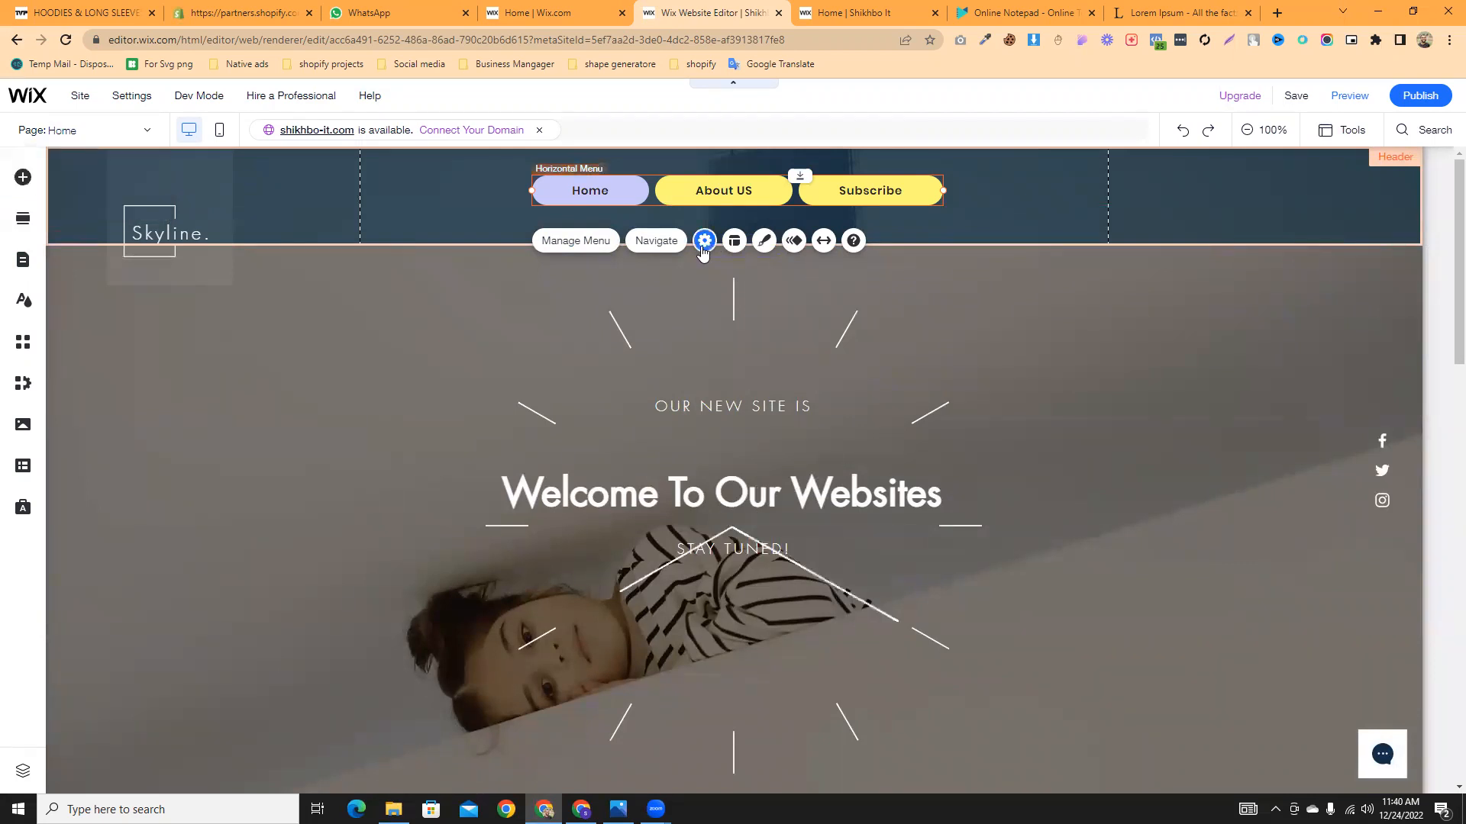
{"action": "left_click", "coordinate": [1070, 457]}
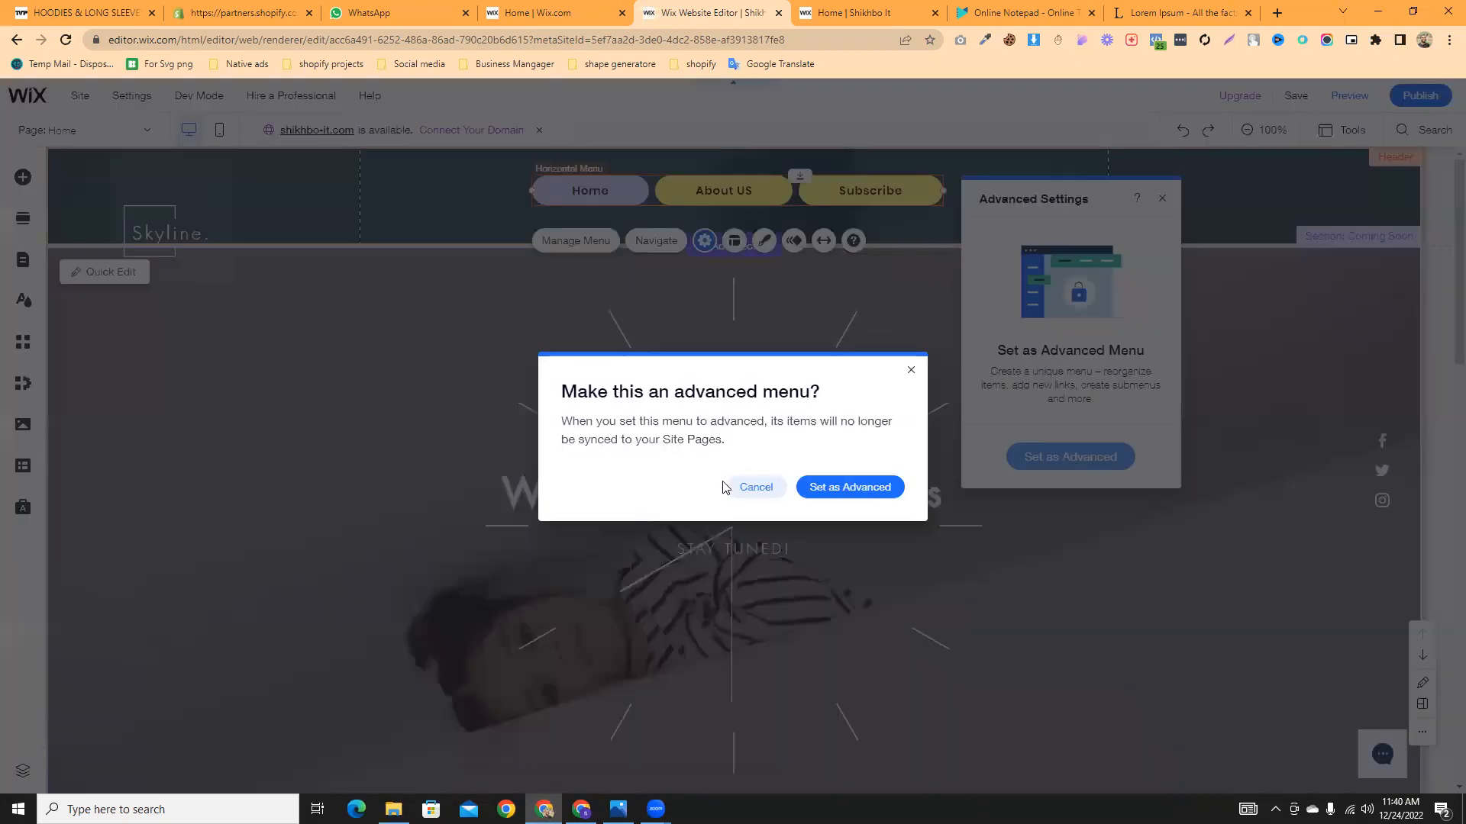
{"action": "left_click", "coordinate": [841, 488]}
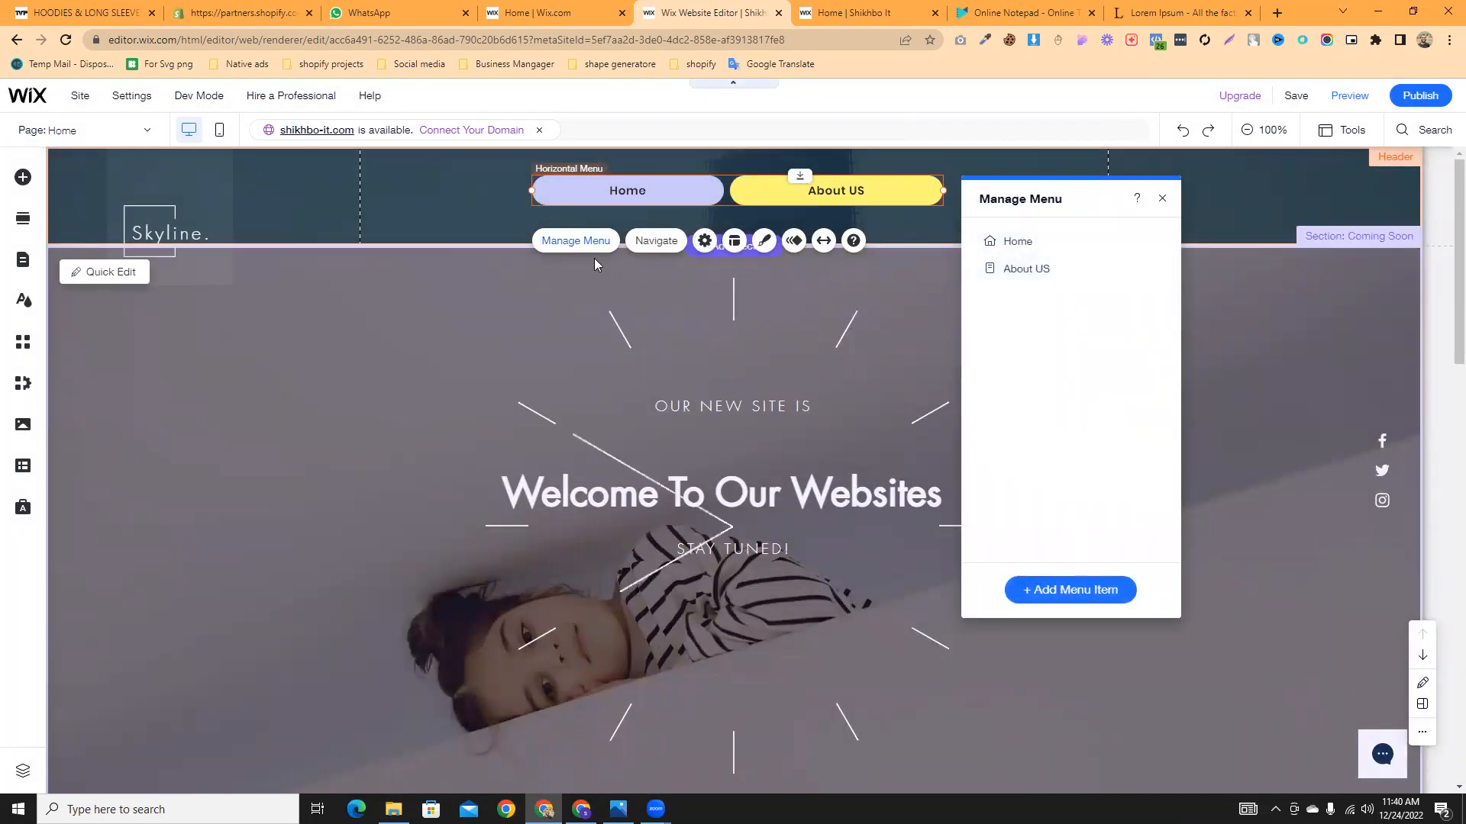
- Review Manage Menu's Add Menu Item options for the Home and About US items
{"action": "left_click", "coordinate": [735, 242]}
{"action": "left_click", "coordinate": [1075, 592]}
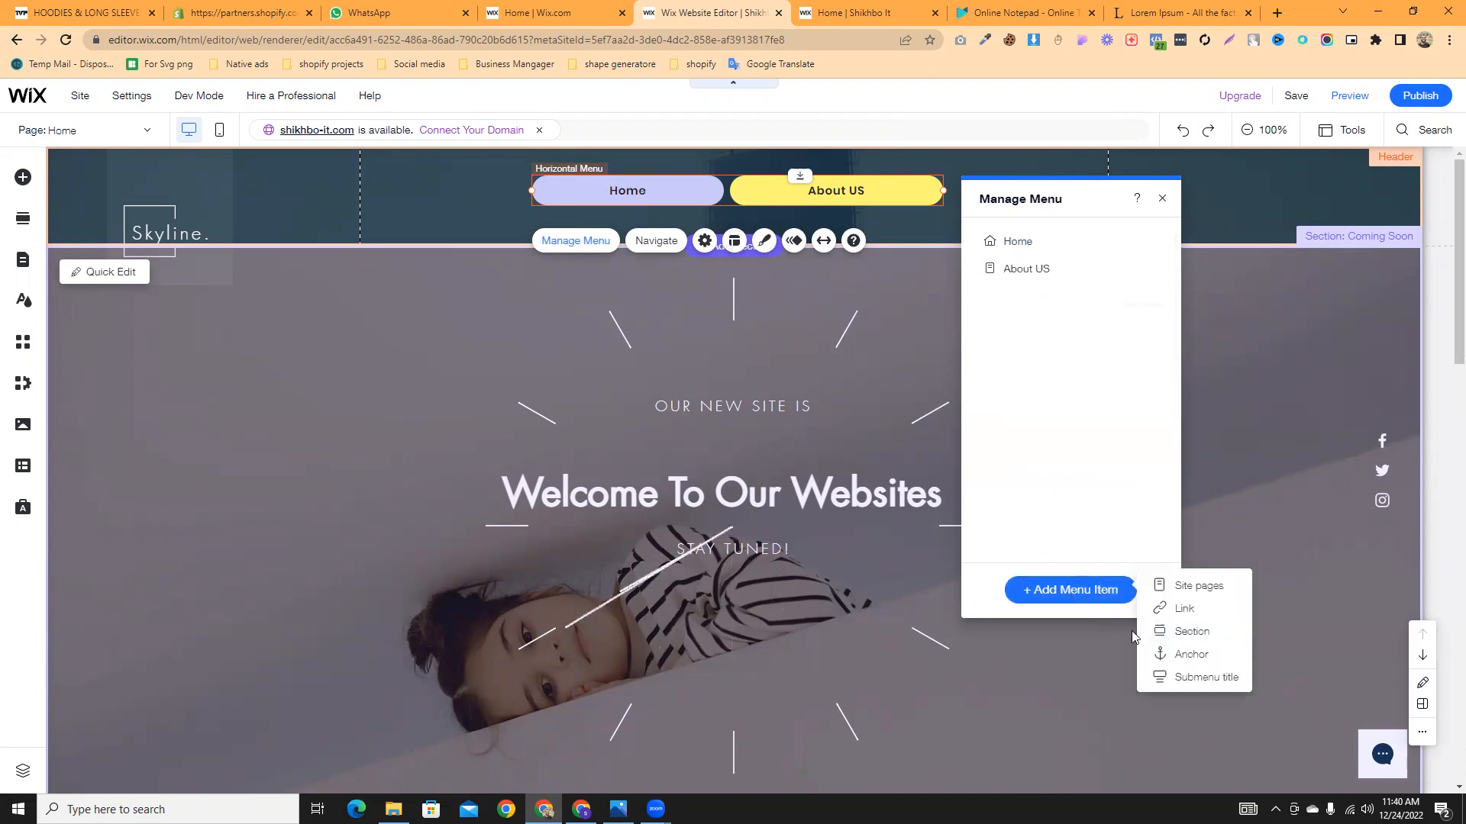
{"action": "left_click", "coordinate": [671, 241]}
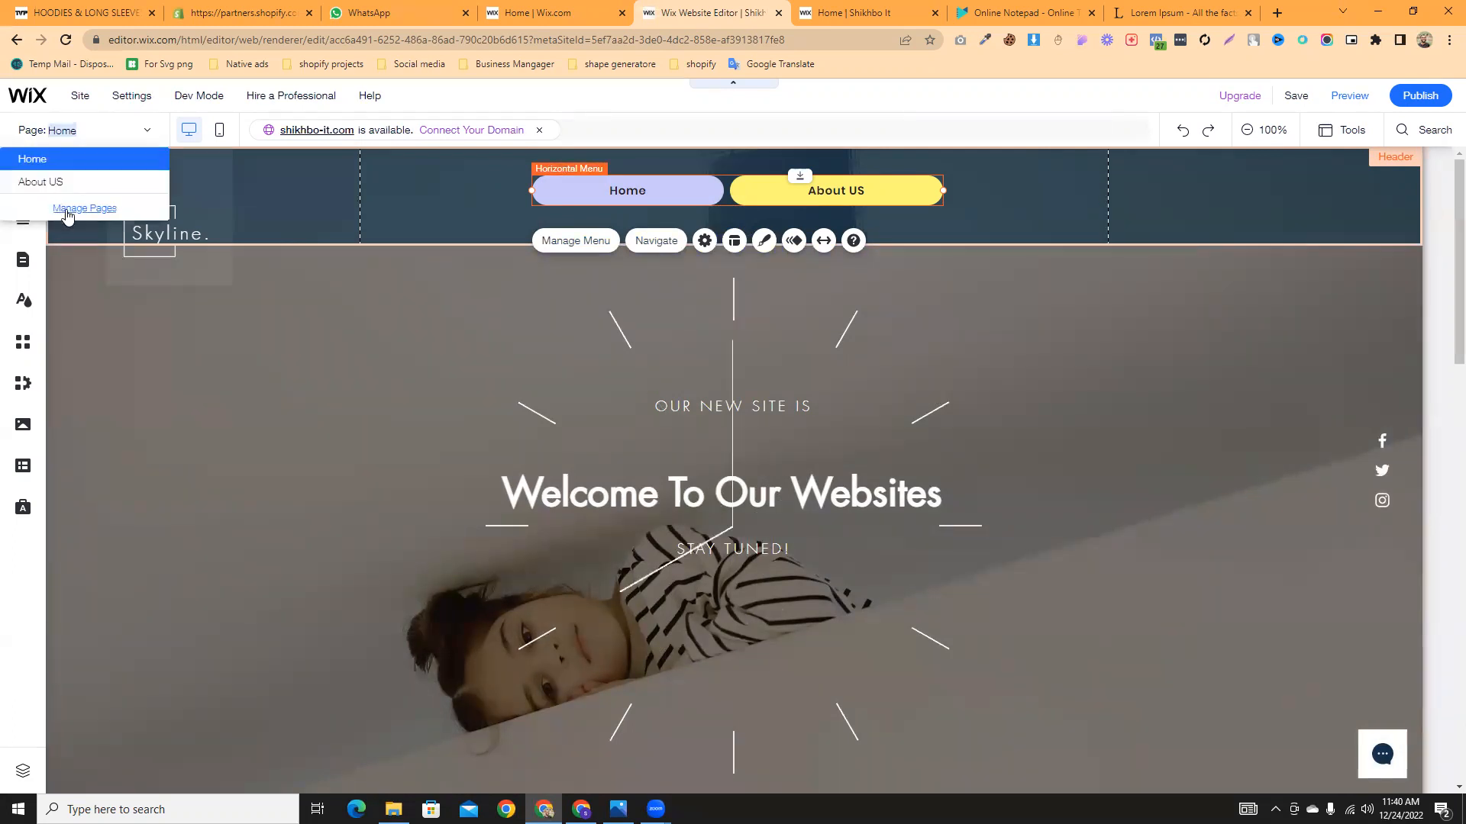
{"action": "left_click", "coordinate": [67, 215]}
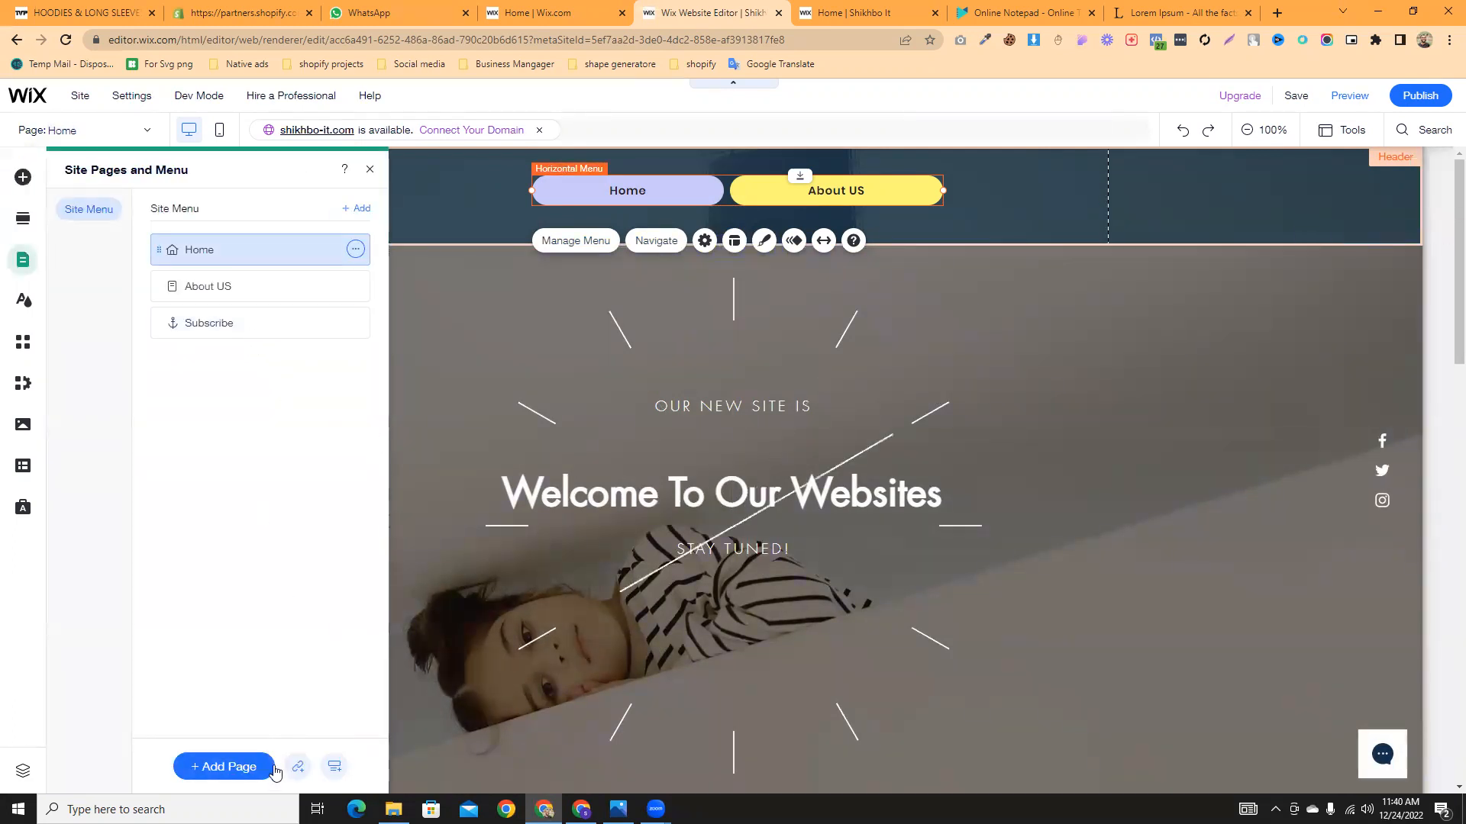
{"action": "left_click", "coordinate": [251, 325]}
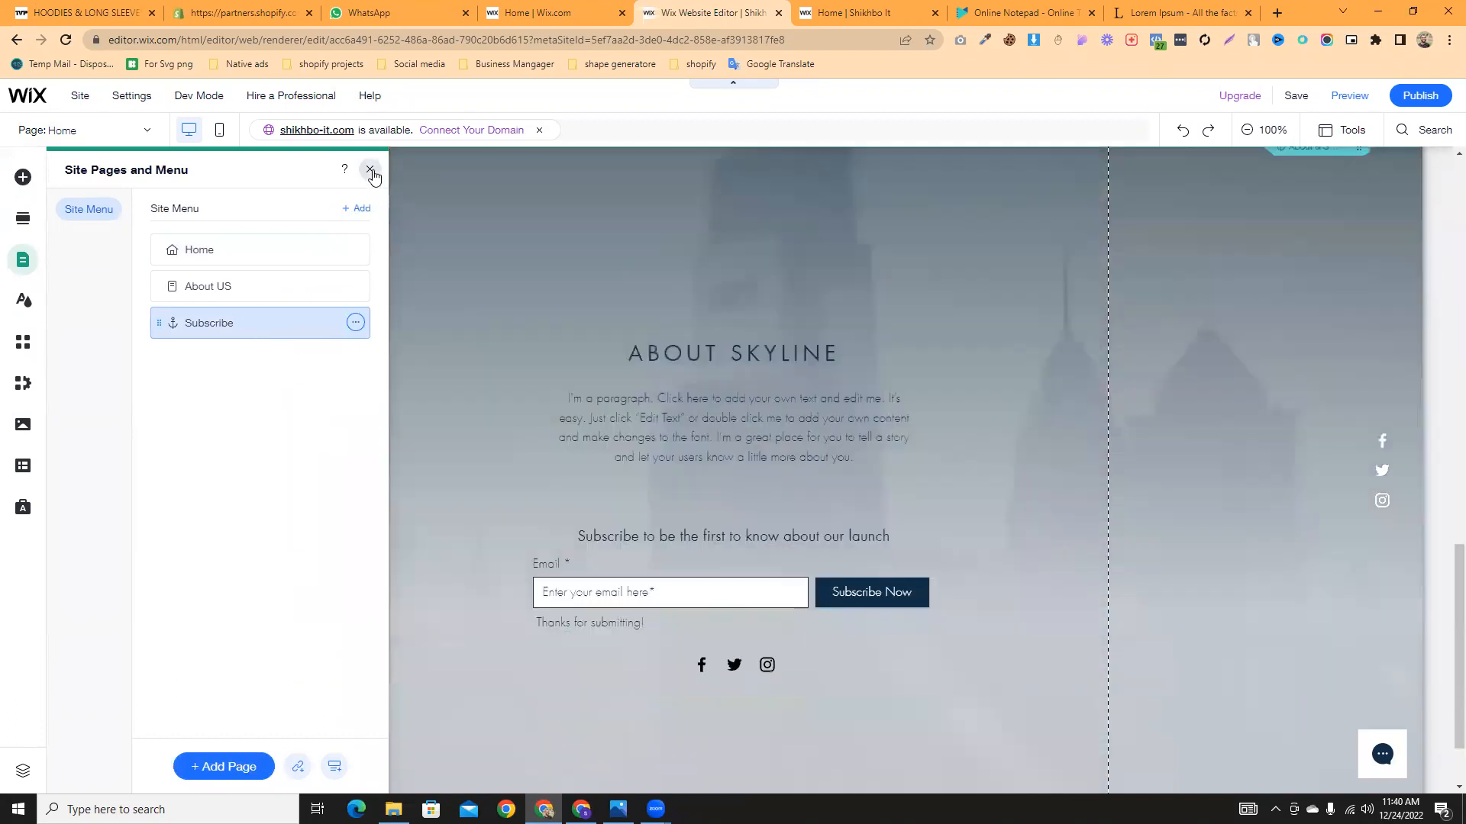
{"action": "left_click", "coordinate": [371, 170]}
{"action": "scroll", "coordinate": [905, 405], "scroll_direction": "up", "scroll_amount": 15}
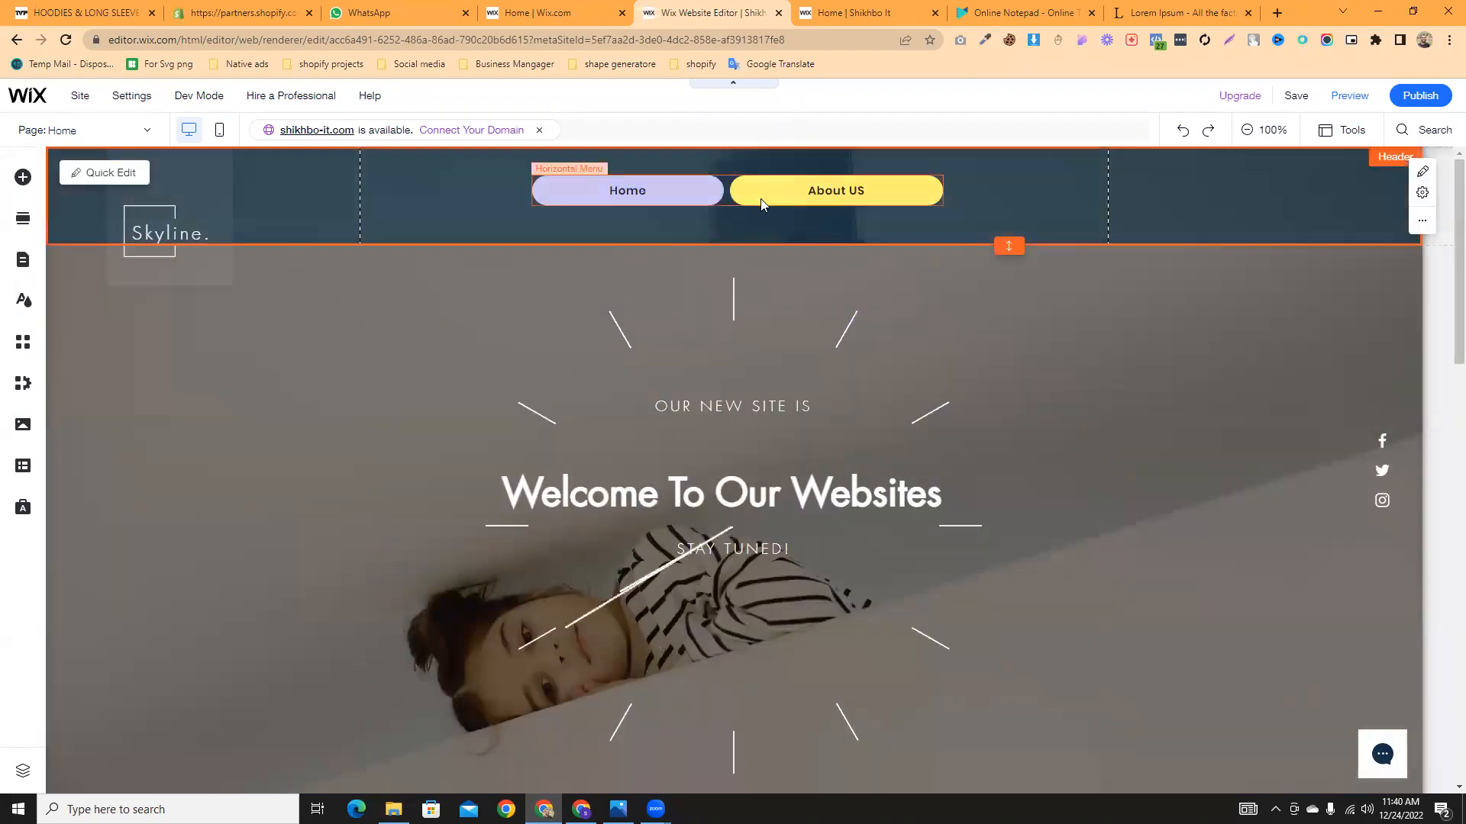
{"action": "left_click", "coordinate": [723, 192]}
- Apply the lavender-and-yellow pill preset to the horizontal menu in Menu Design
{"action": "left_click", "coordinate": [764, 241]}
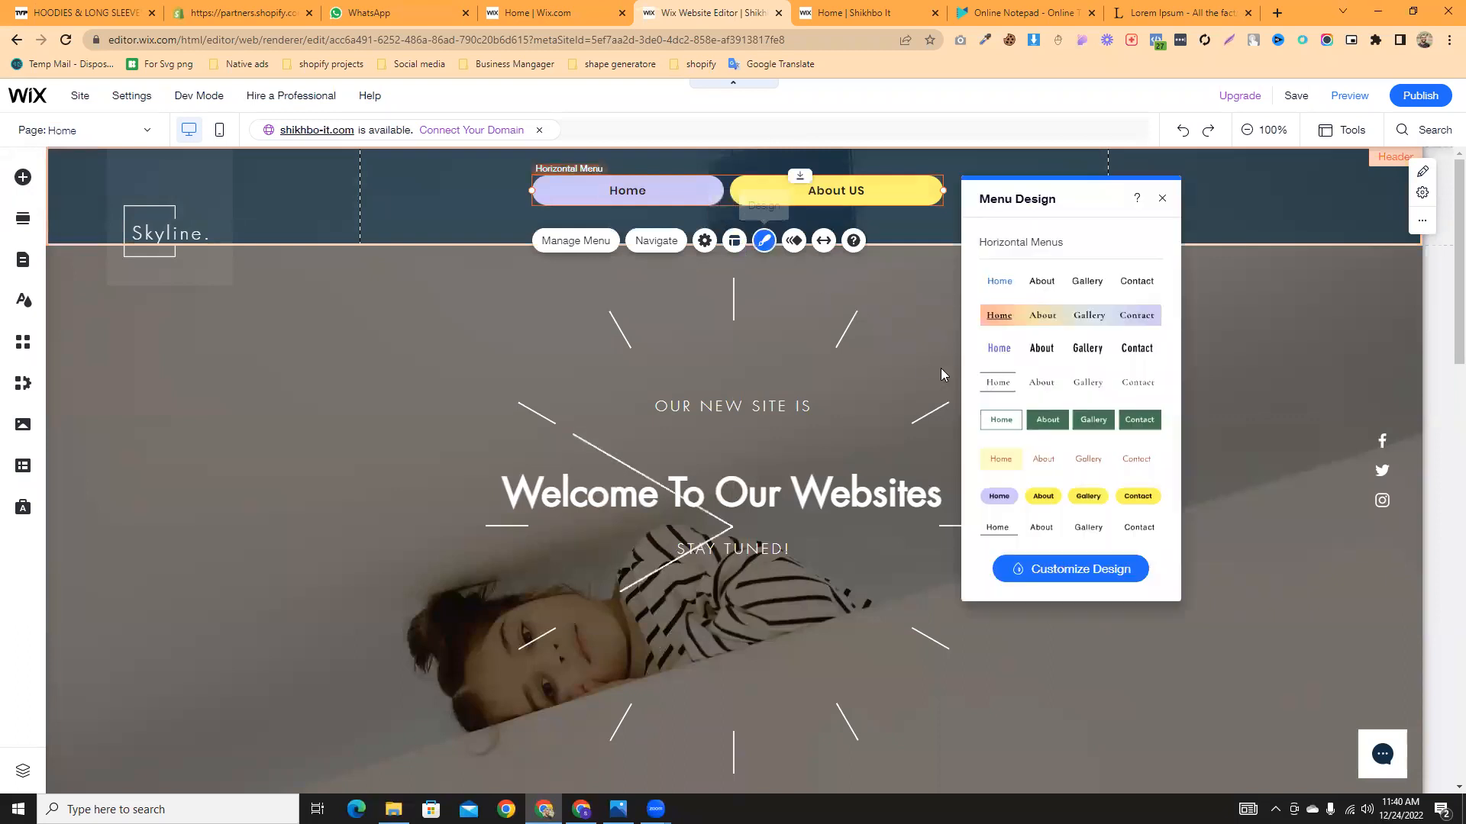
{"action": "scroll", "coordinate": [1023, 401], "scroll_direction": "down", "scroll_amount": 2}
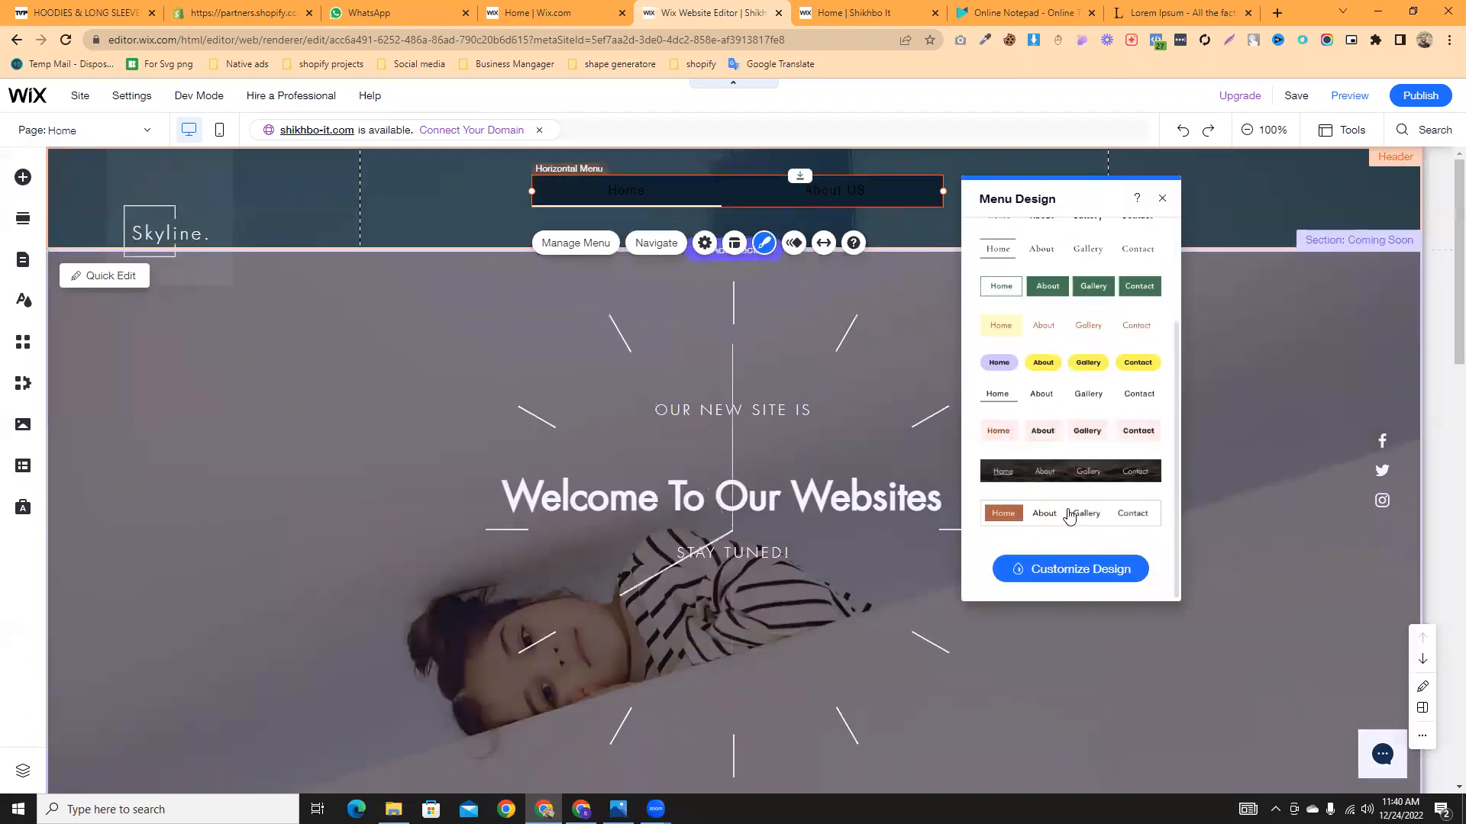
{"action": "scroll", "coordinate": [1061, 382], "scroll_direction": "up", "scroll_amount": 2}
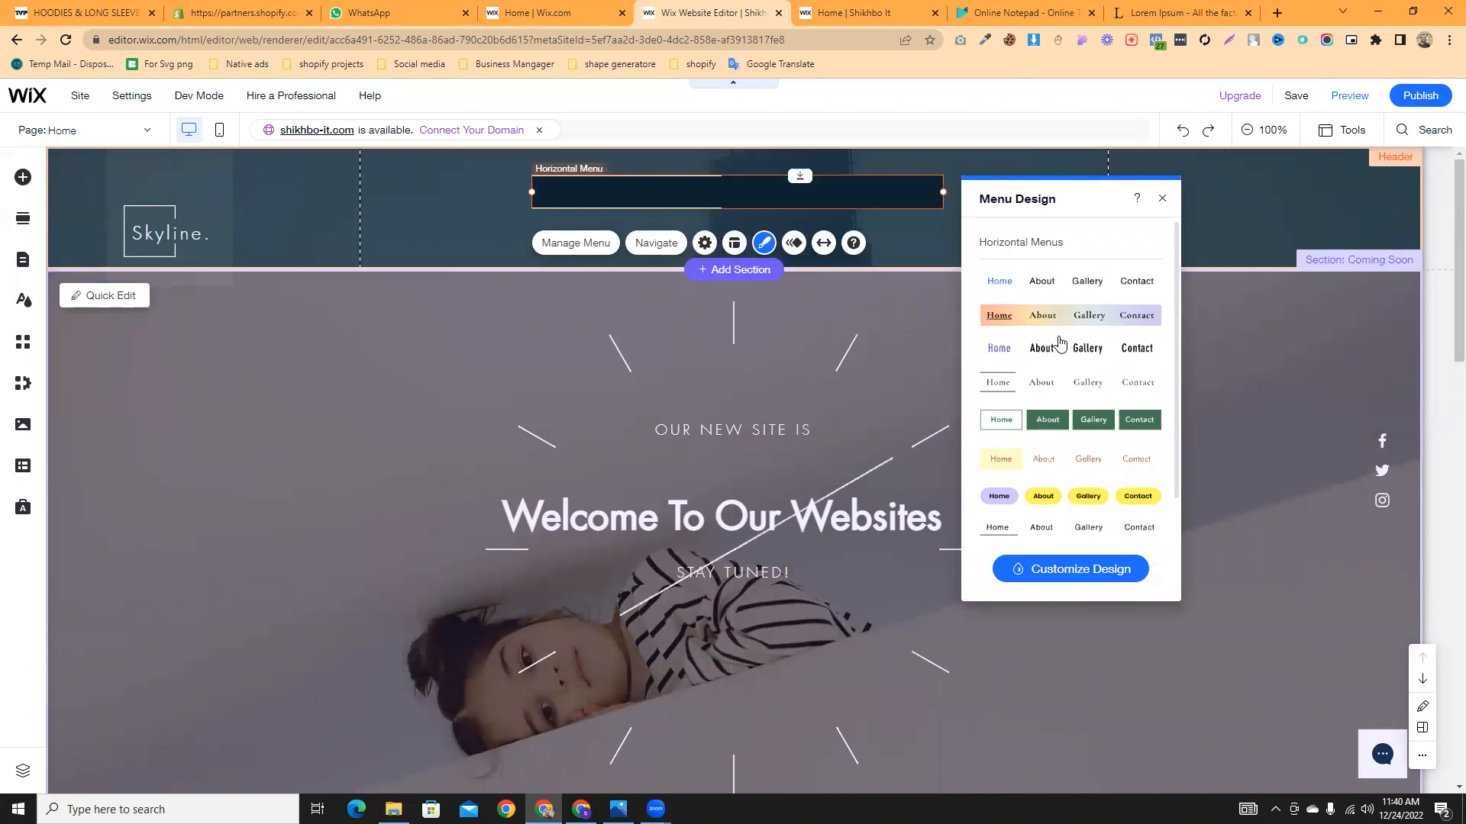
{"action": "left_click", "coordinate": [1047, 291]}
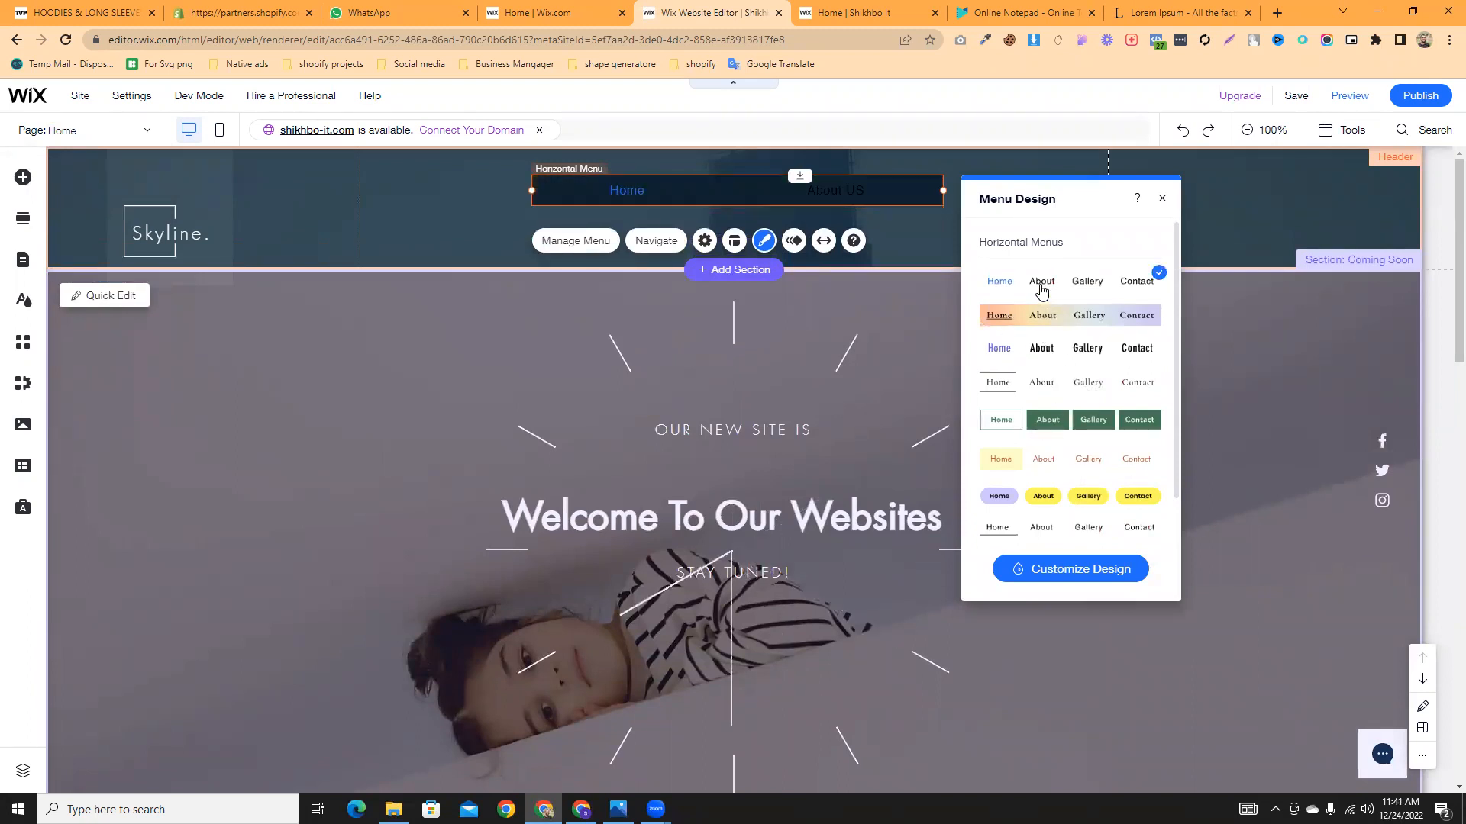
{"action": "left_click", "coordinate": [1042, 348]}
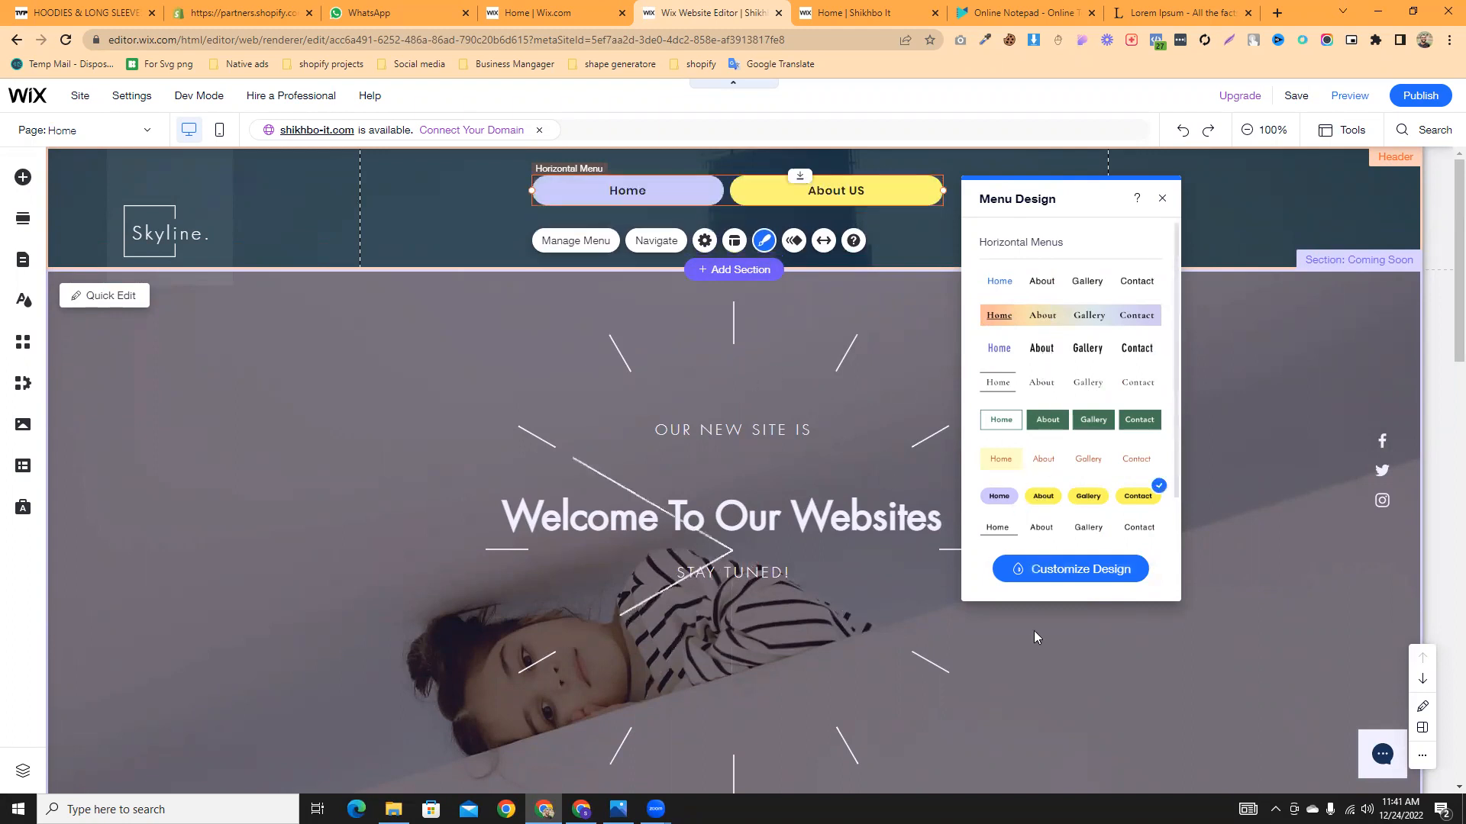
{"action": "left_click", "coordinate": [1041, 569]}
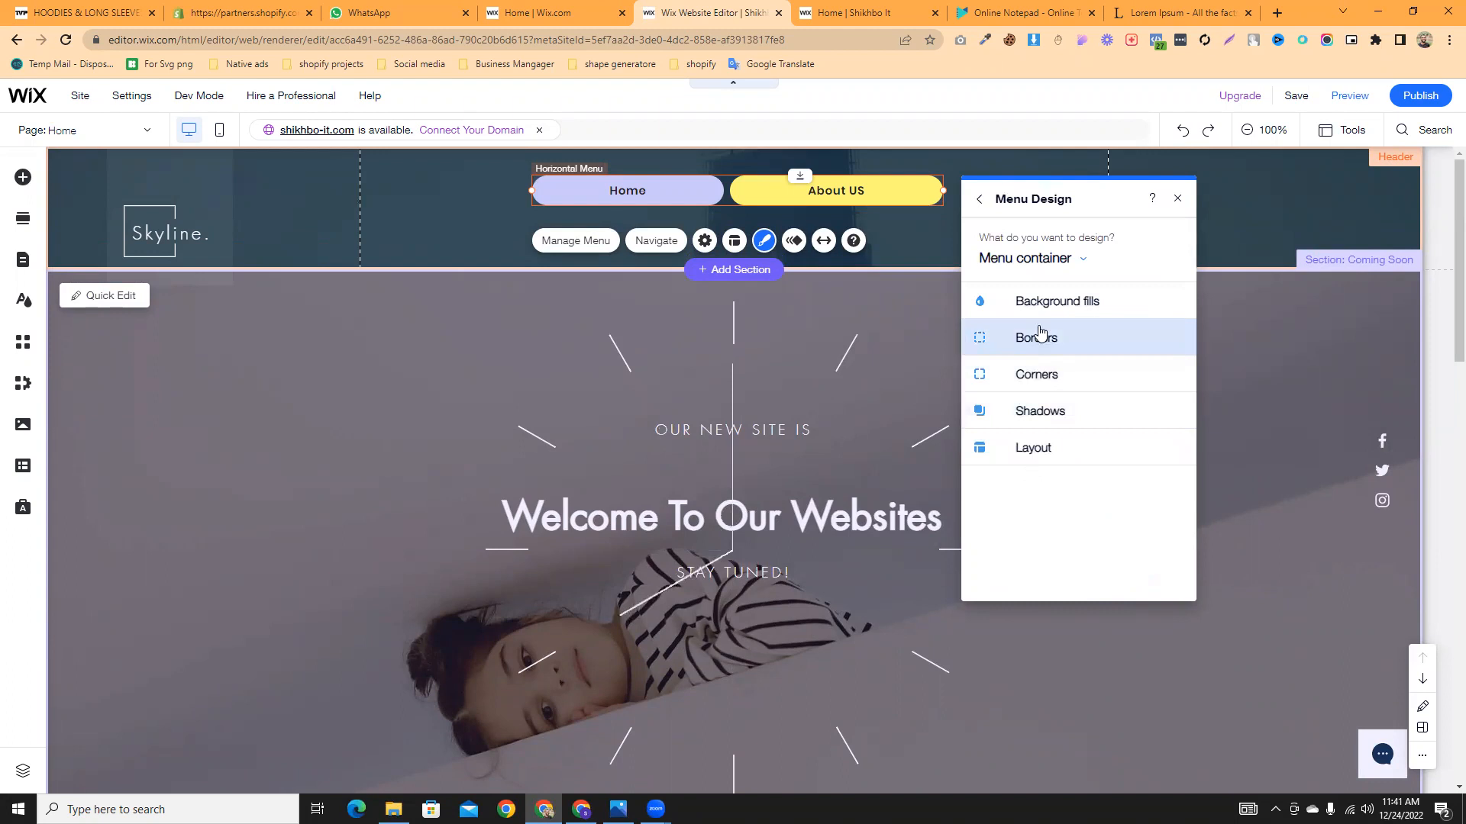
- Fill the menu container background with an olive colour at 100% opacity
{"action": "left_click", "coordinate": [1041, 314]}
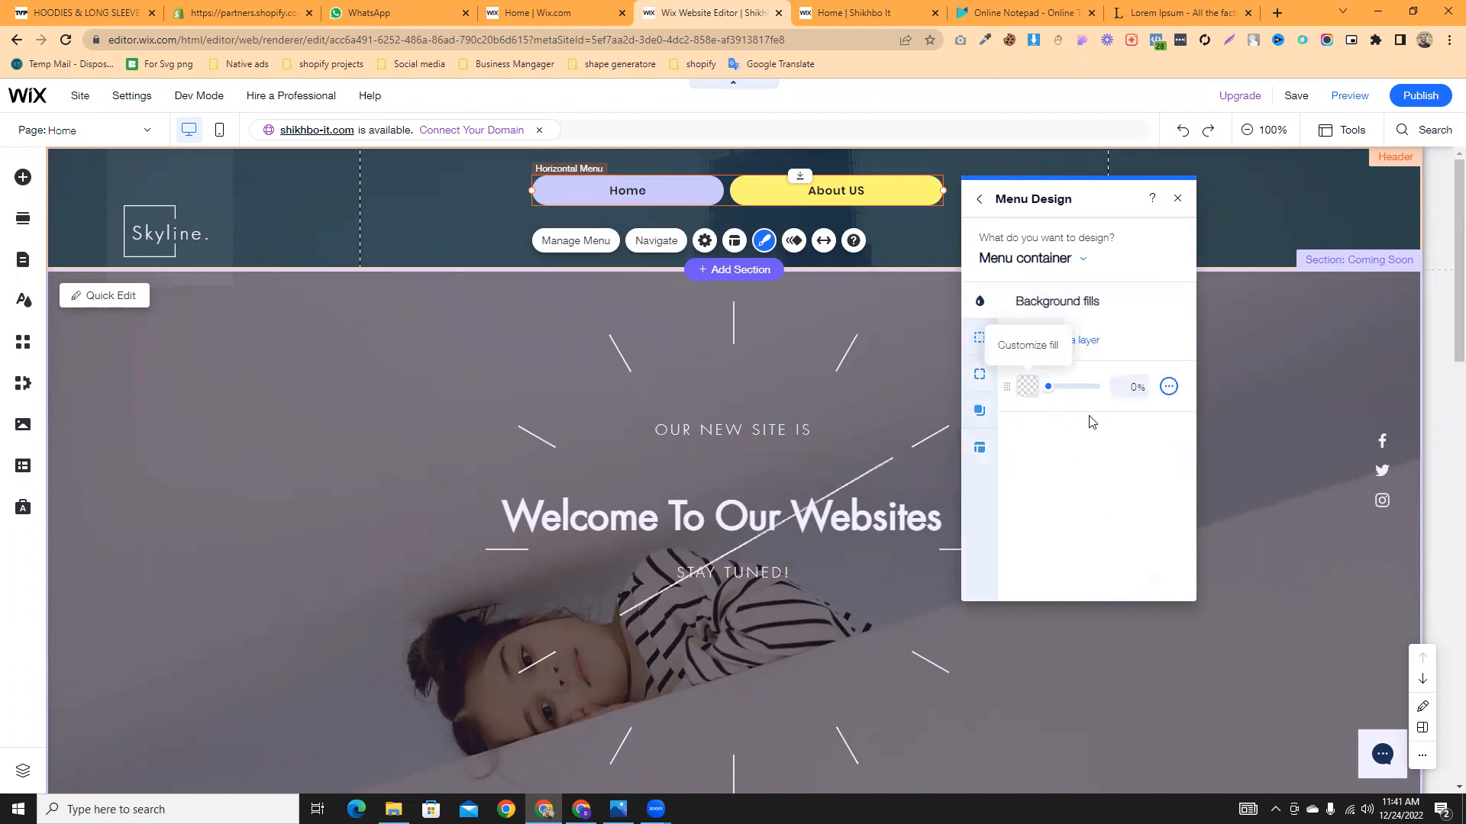
{"action": "left_click", "coordinate": [1028, 386]}
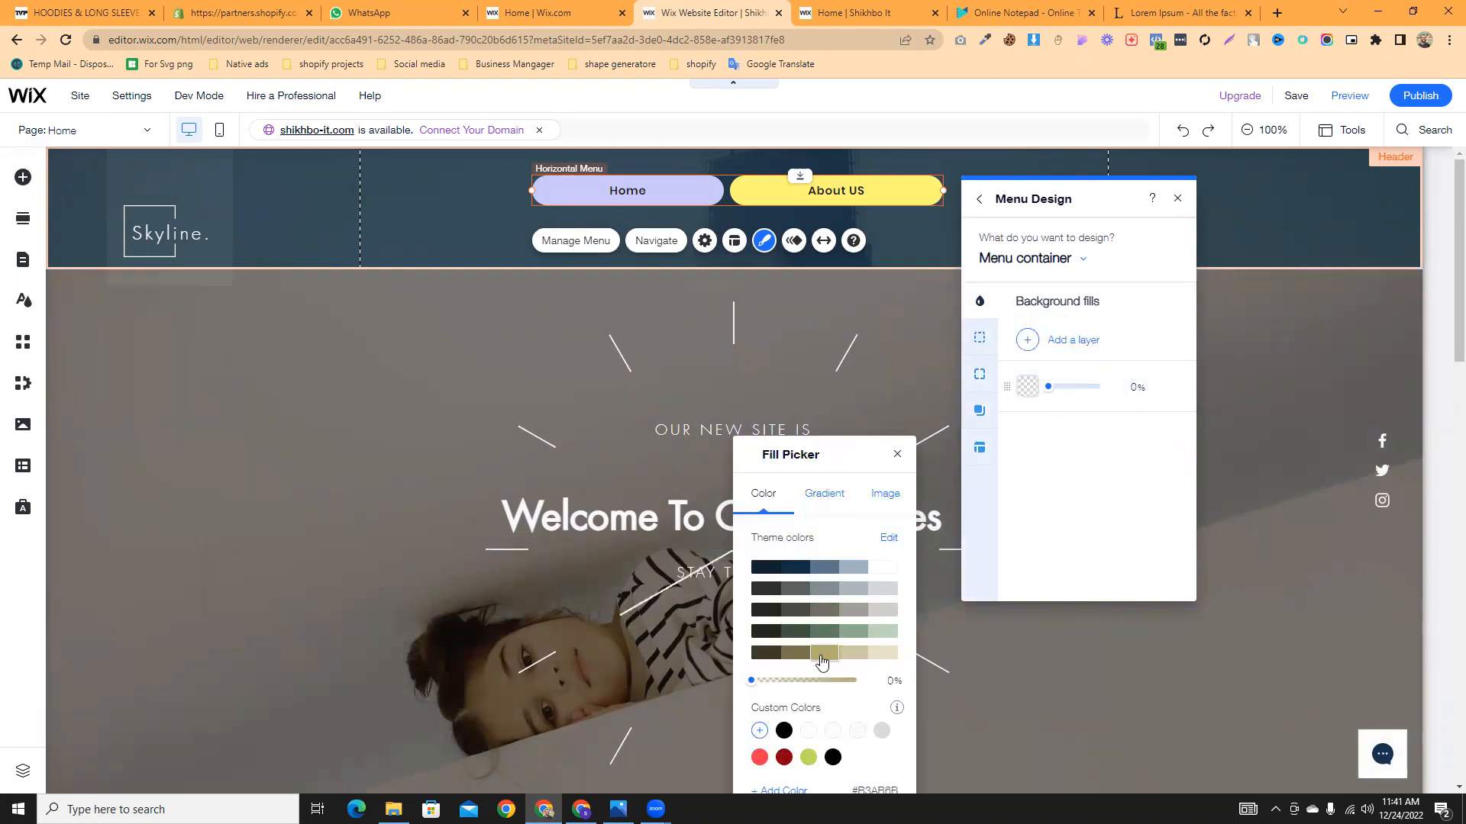
{"action": "left_click", "coordinate": [1051, 390]}
{"action": "left_click_drag", "start_coordinate": [1050, 391], "coordinate": [1112, 398]}
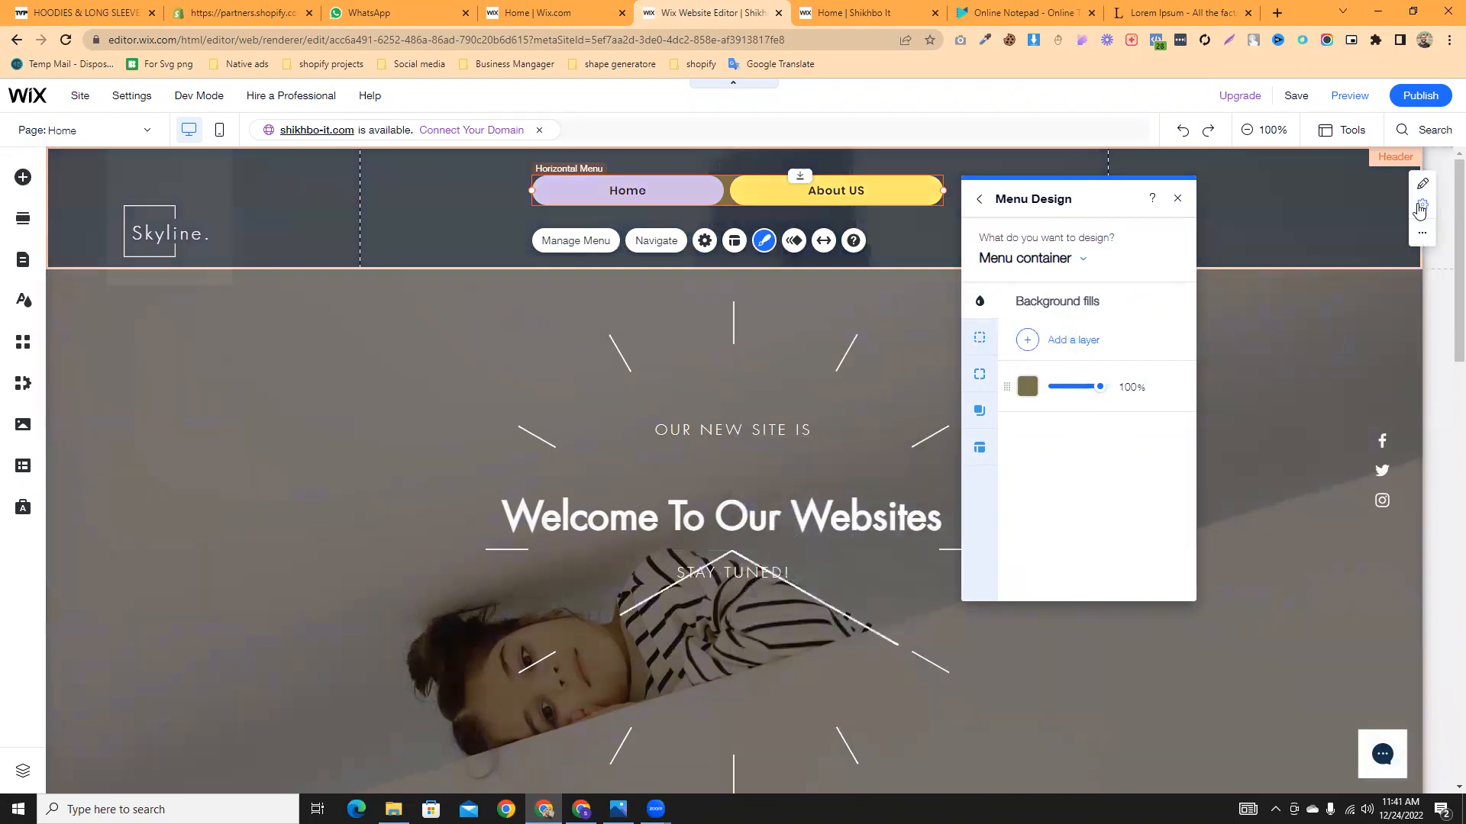
{"action": "left_click", "coordinate": [981, 346]}
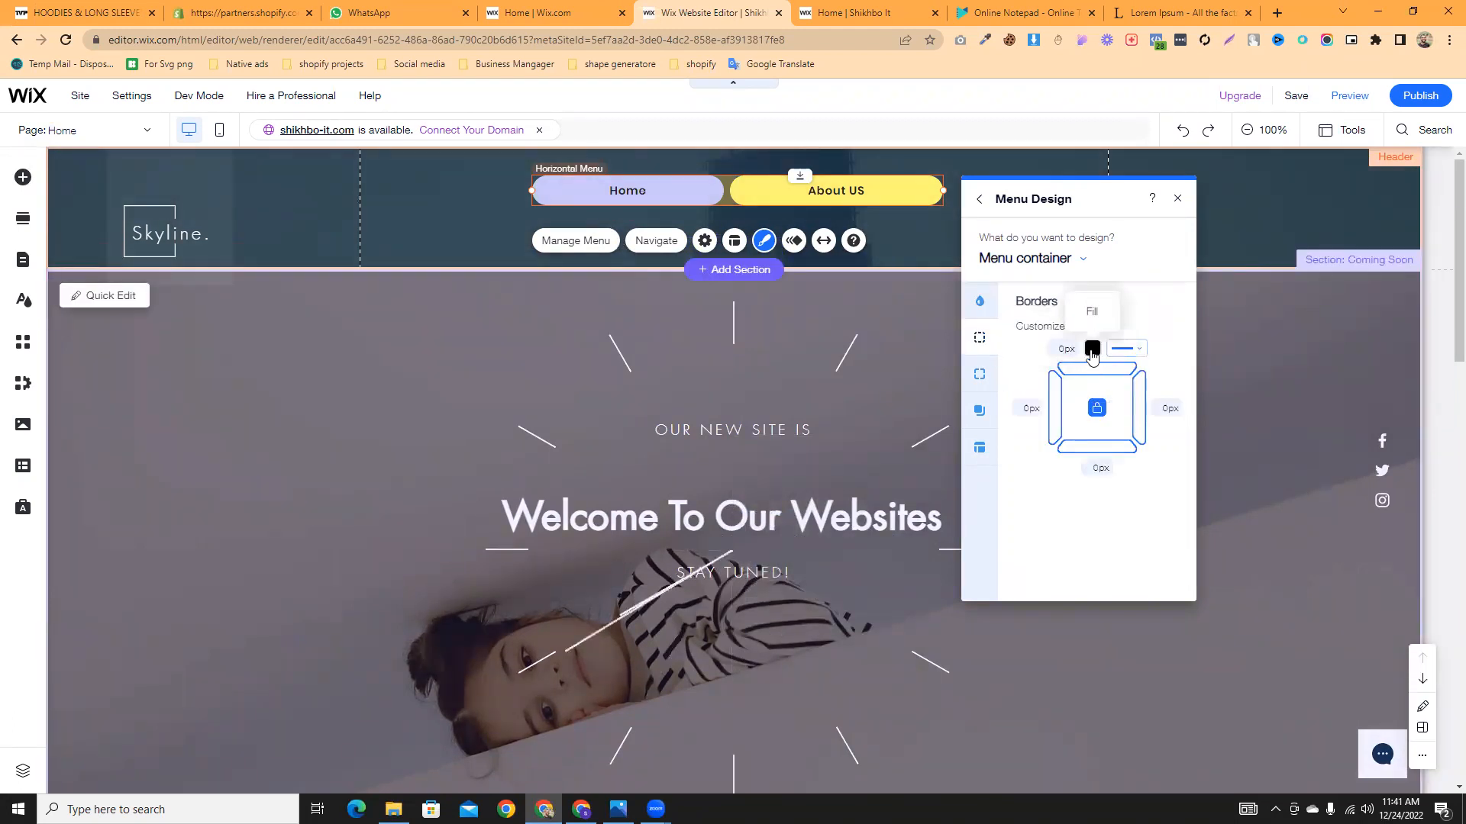
- Set the menu container border width to 2px, unlock padding and close Menu Design
{"action": "left_click", "coordinate": [1065, 350]}
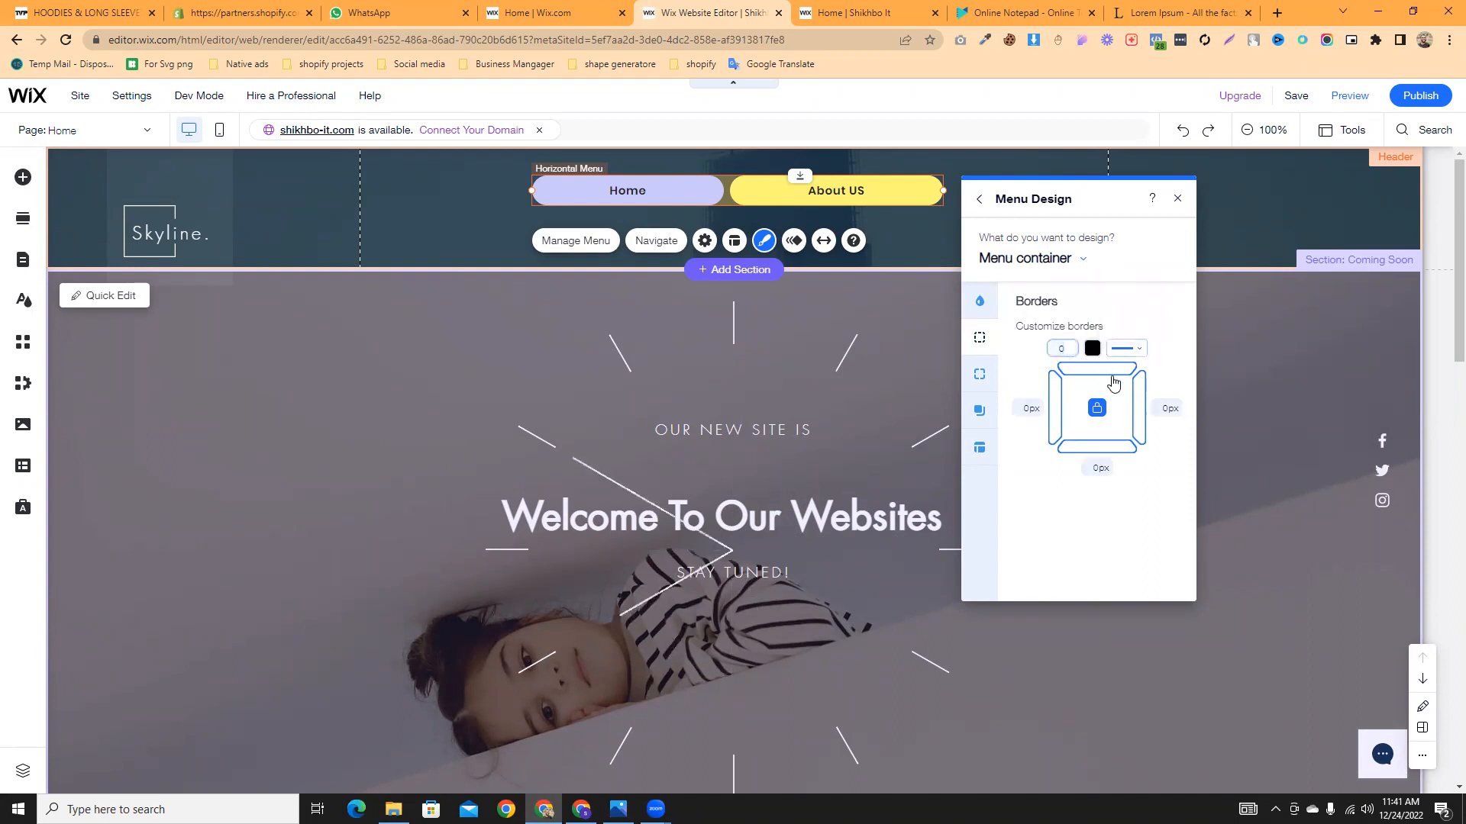
{"action": "type", "text": "2"}
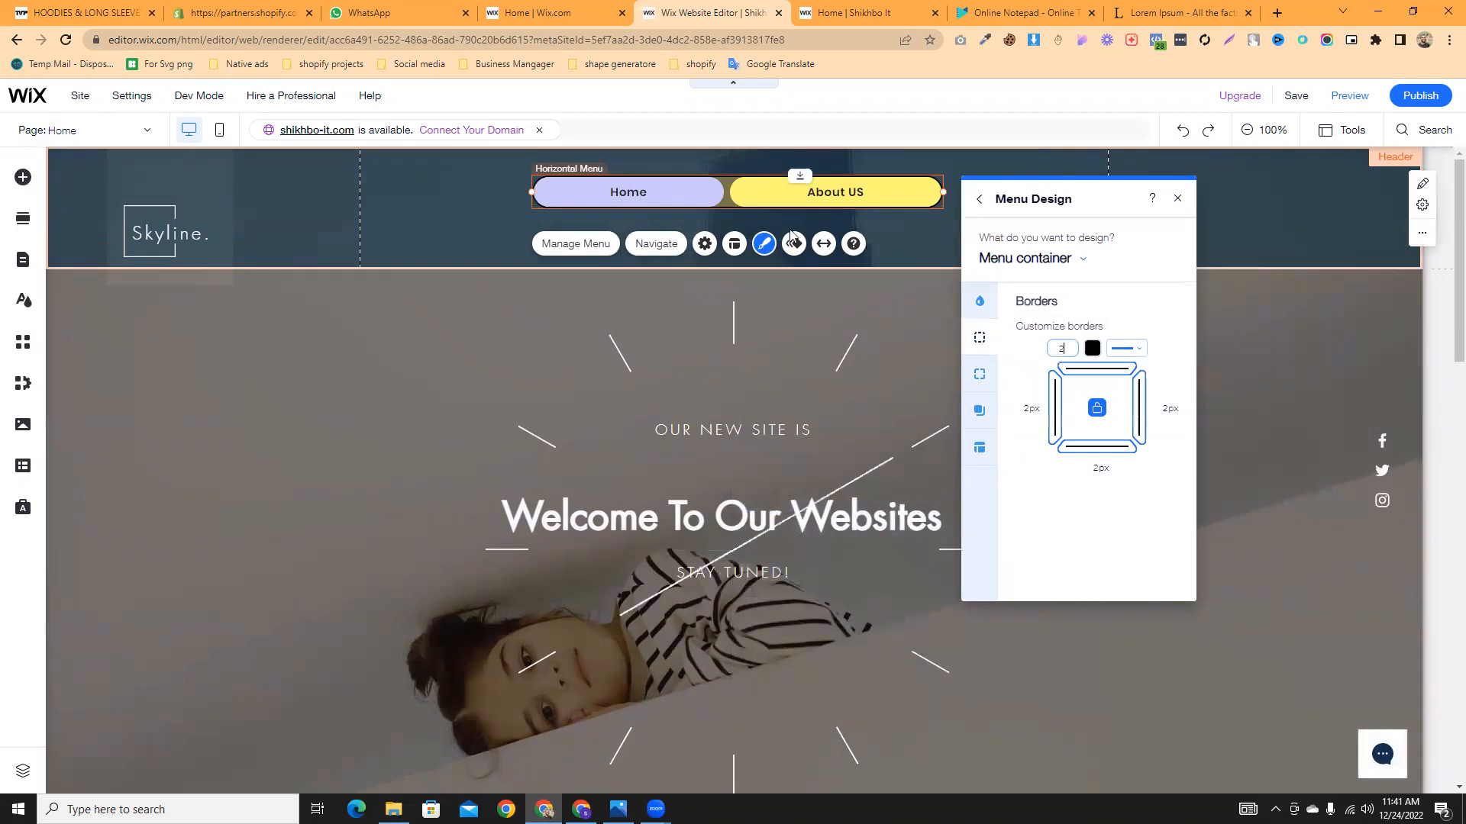
{"action": "left_click", "coordinate": [980, 373]}
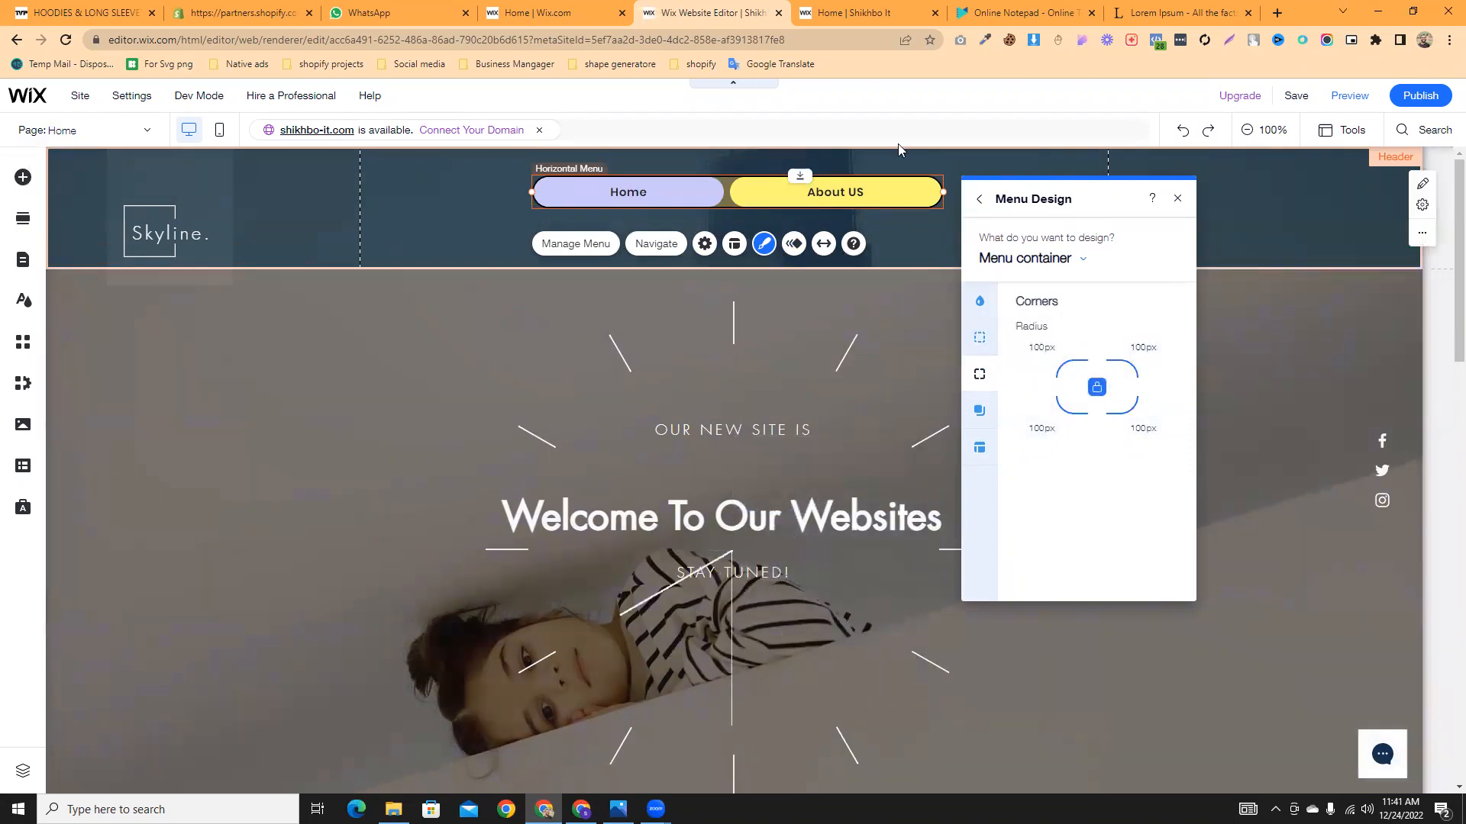
{"action": "left_click", "coordinate": [980, 416]}
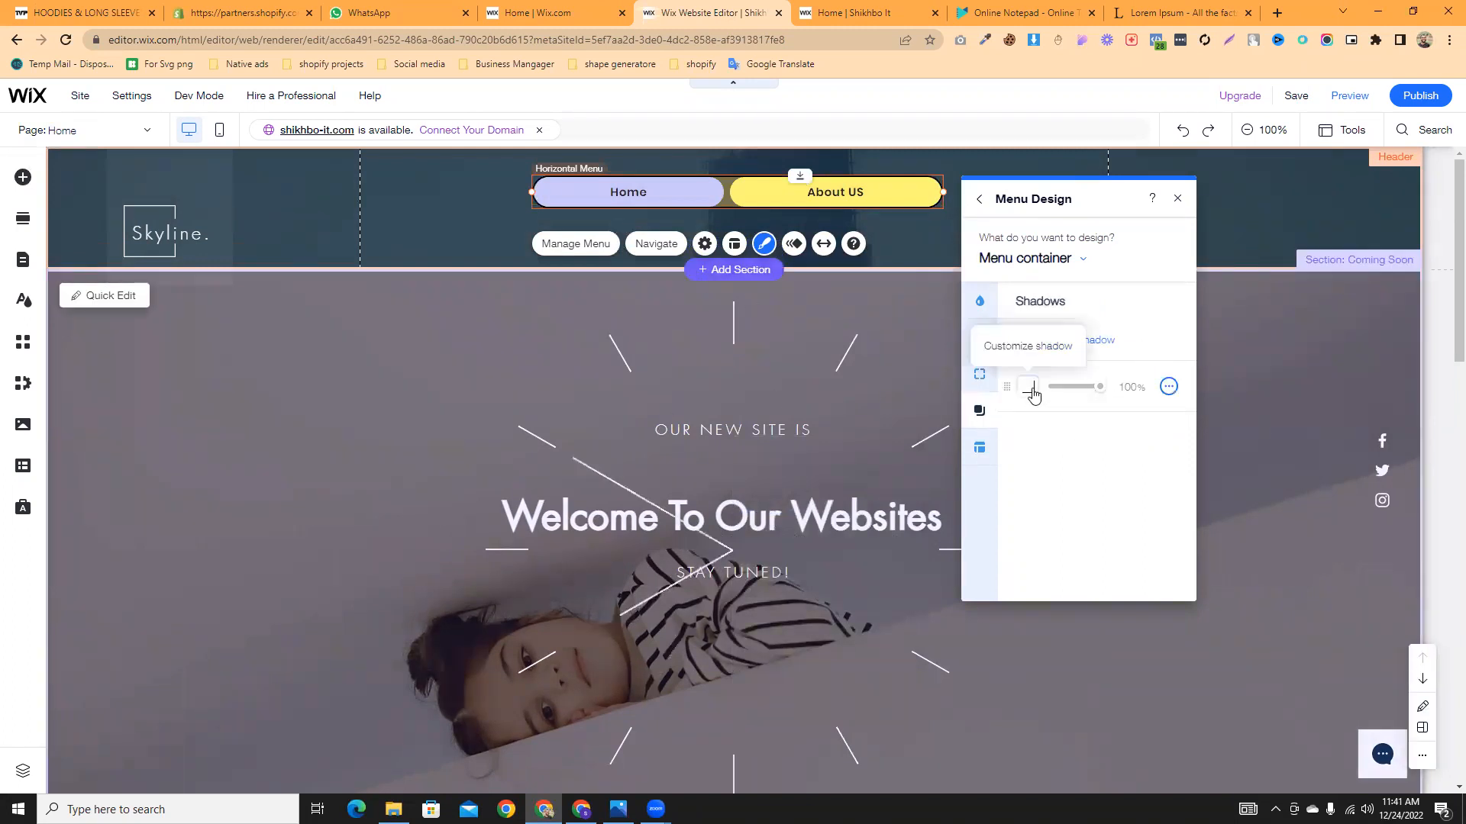
{"action": "left_click", "coordinate": [988, 450]}
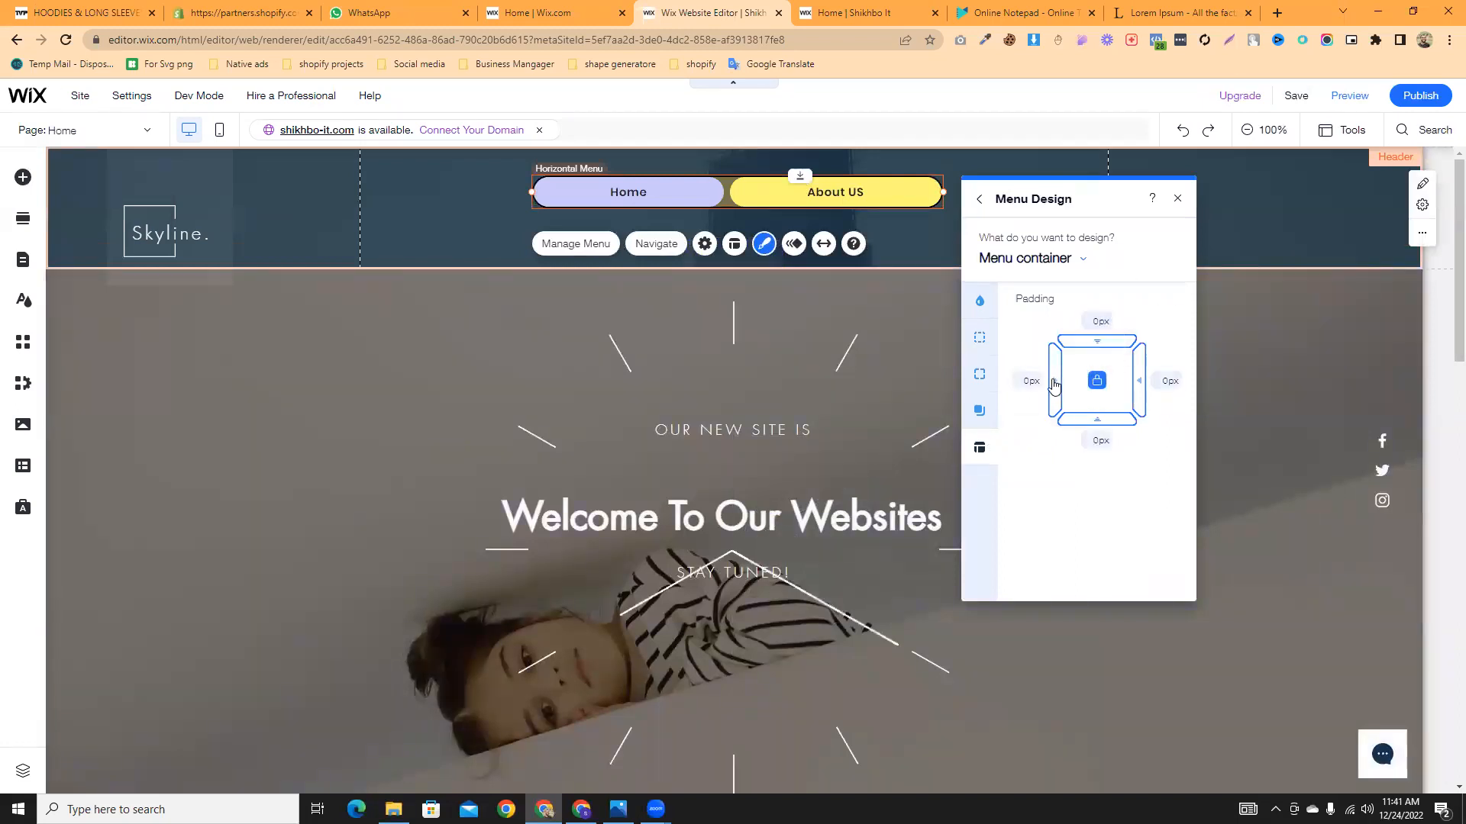
{"action": "left_click", "coordinate": [1097, 380]}
{"action": "left_click", "coordinate": [1029, 381]}
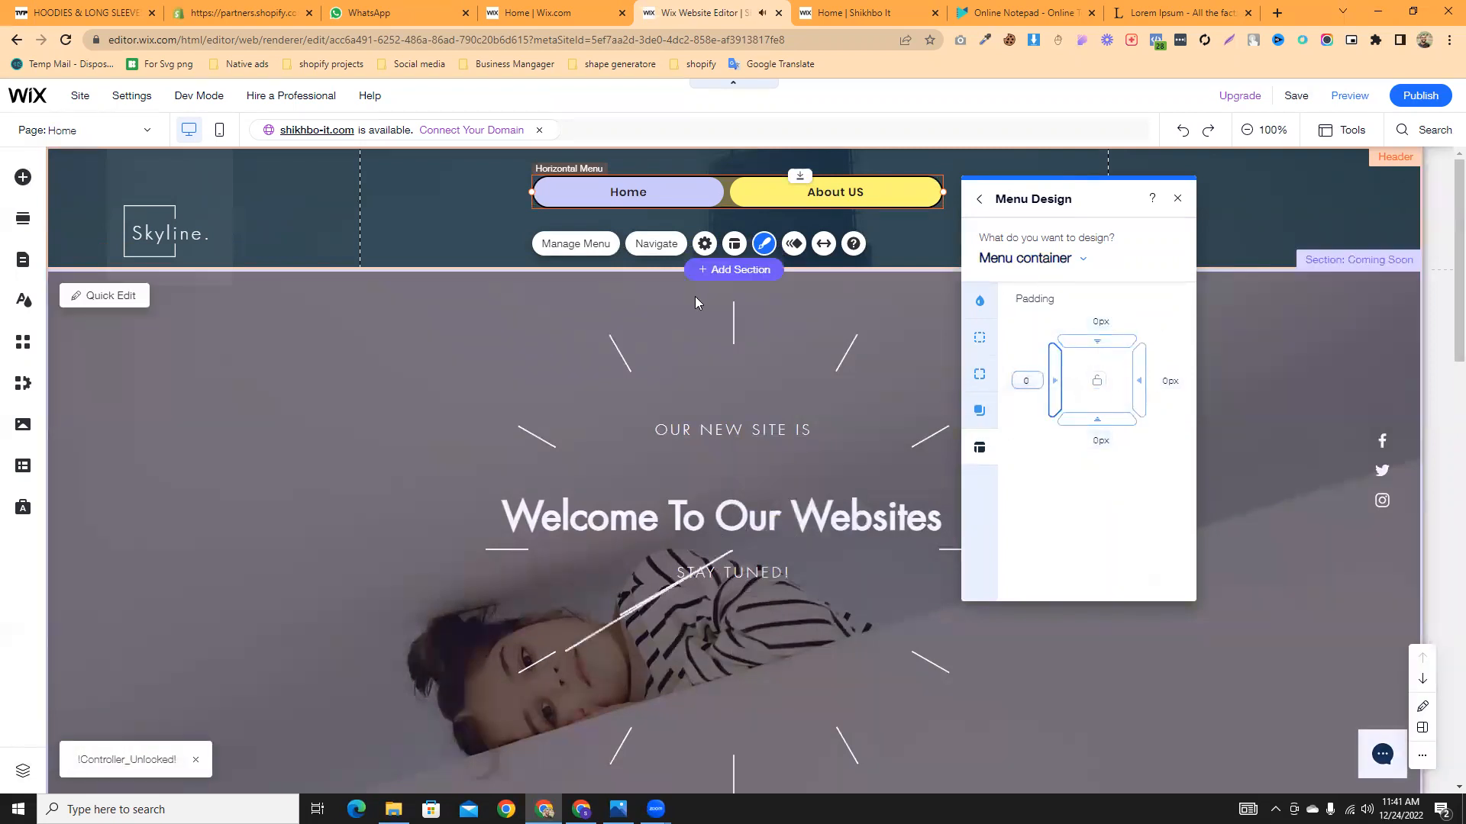
{"action": "left_click", "coordinate": [1177, 199]}
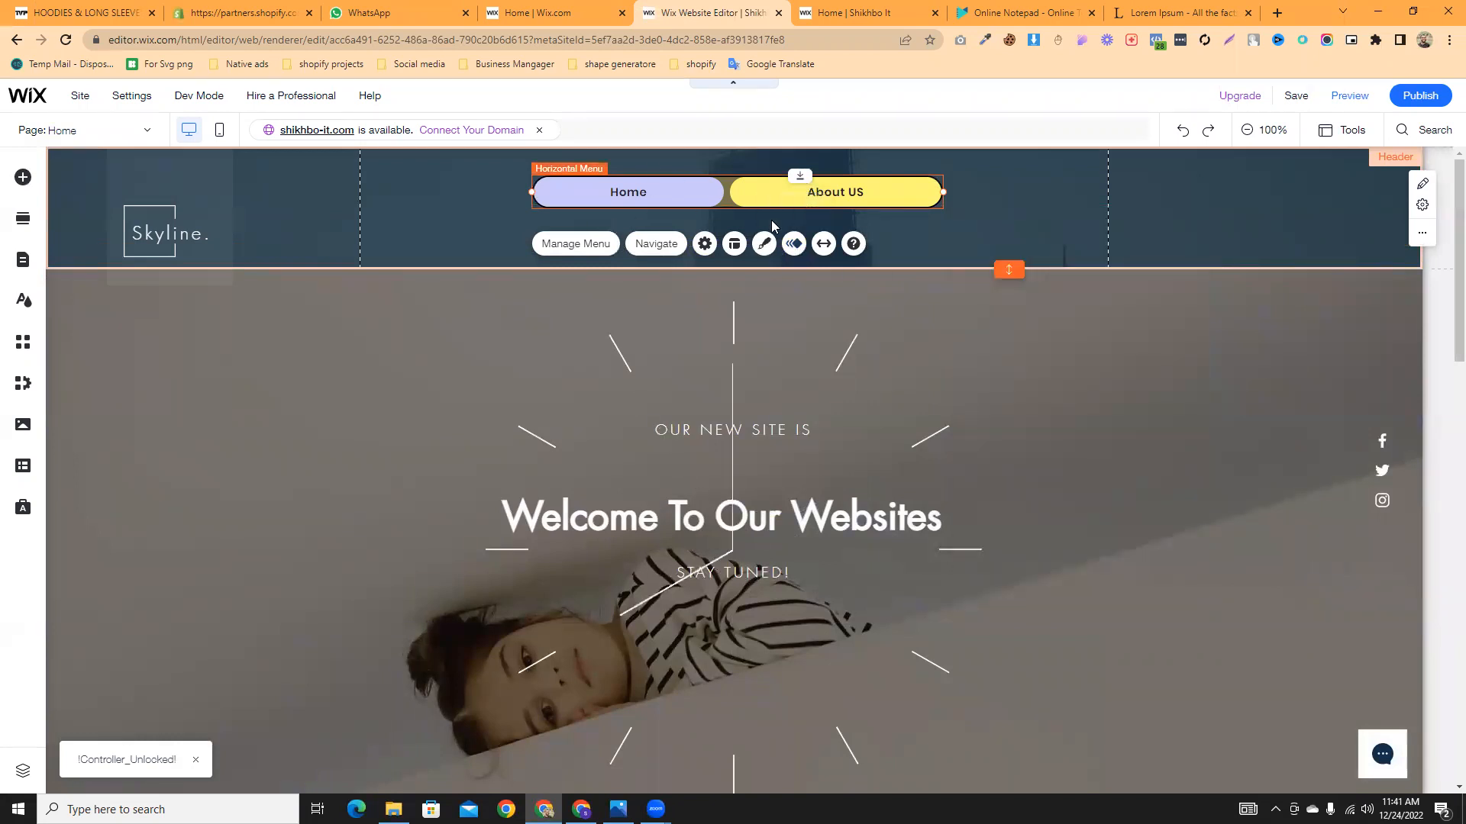
- Give the header pill menu the Float in entrance animation, replacing Bounce in
{"action": "left_click", "coordinate": [84, 12]}
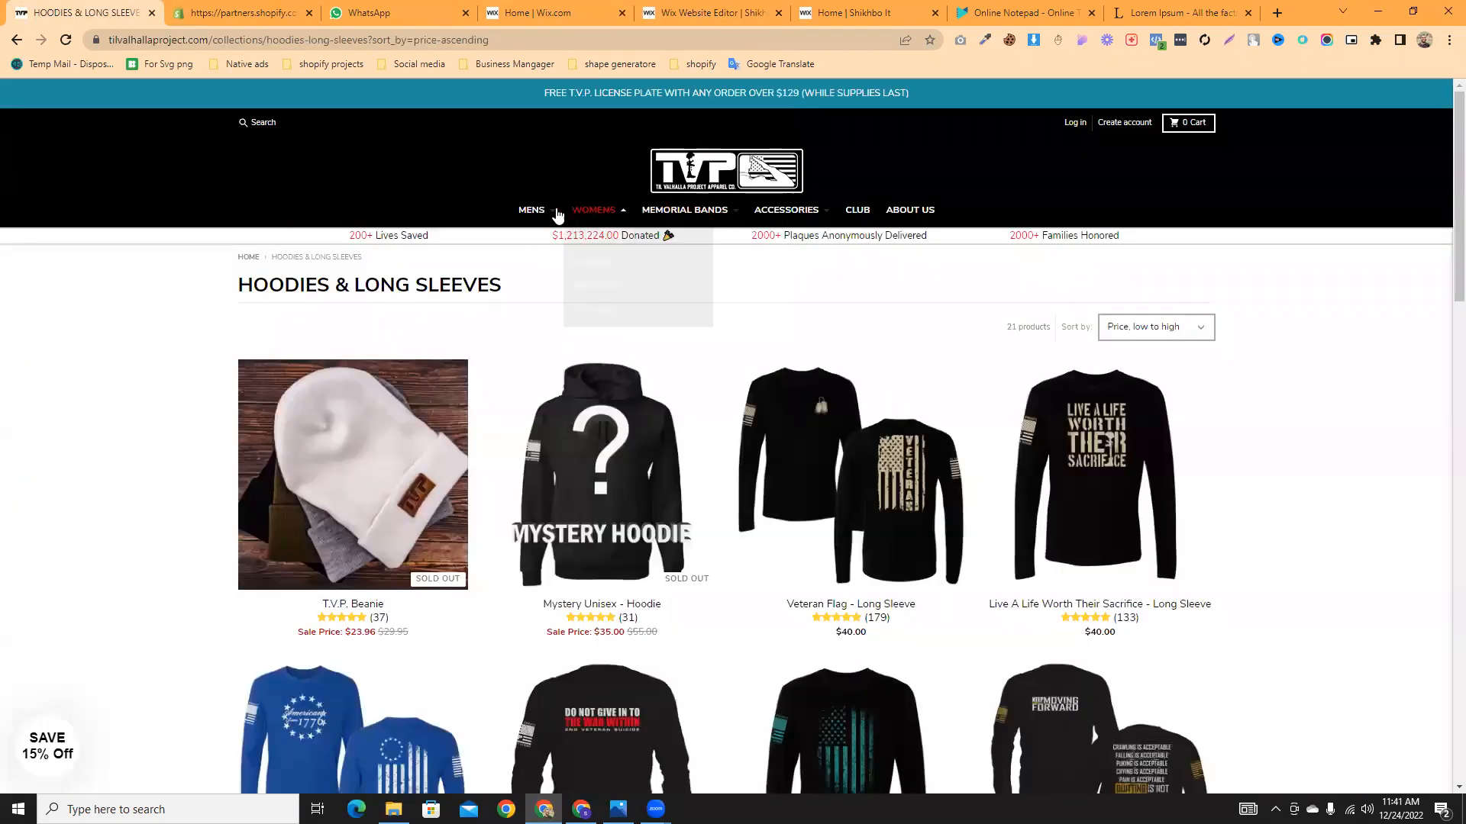
{"action": "left_click", "coordinate": [708, 13]}
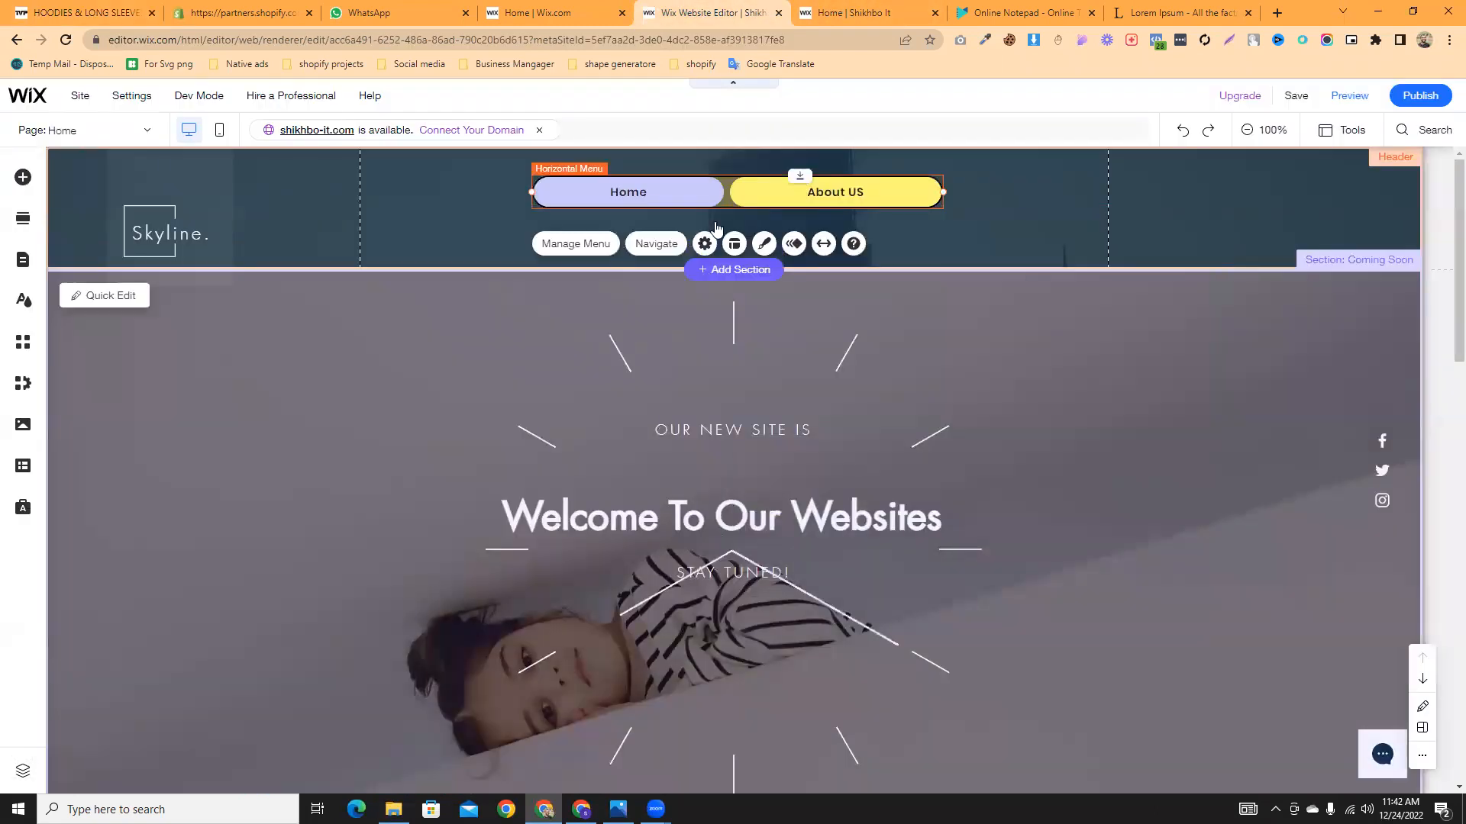
{"action": "left_click", "coordinate": [794, 244]}
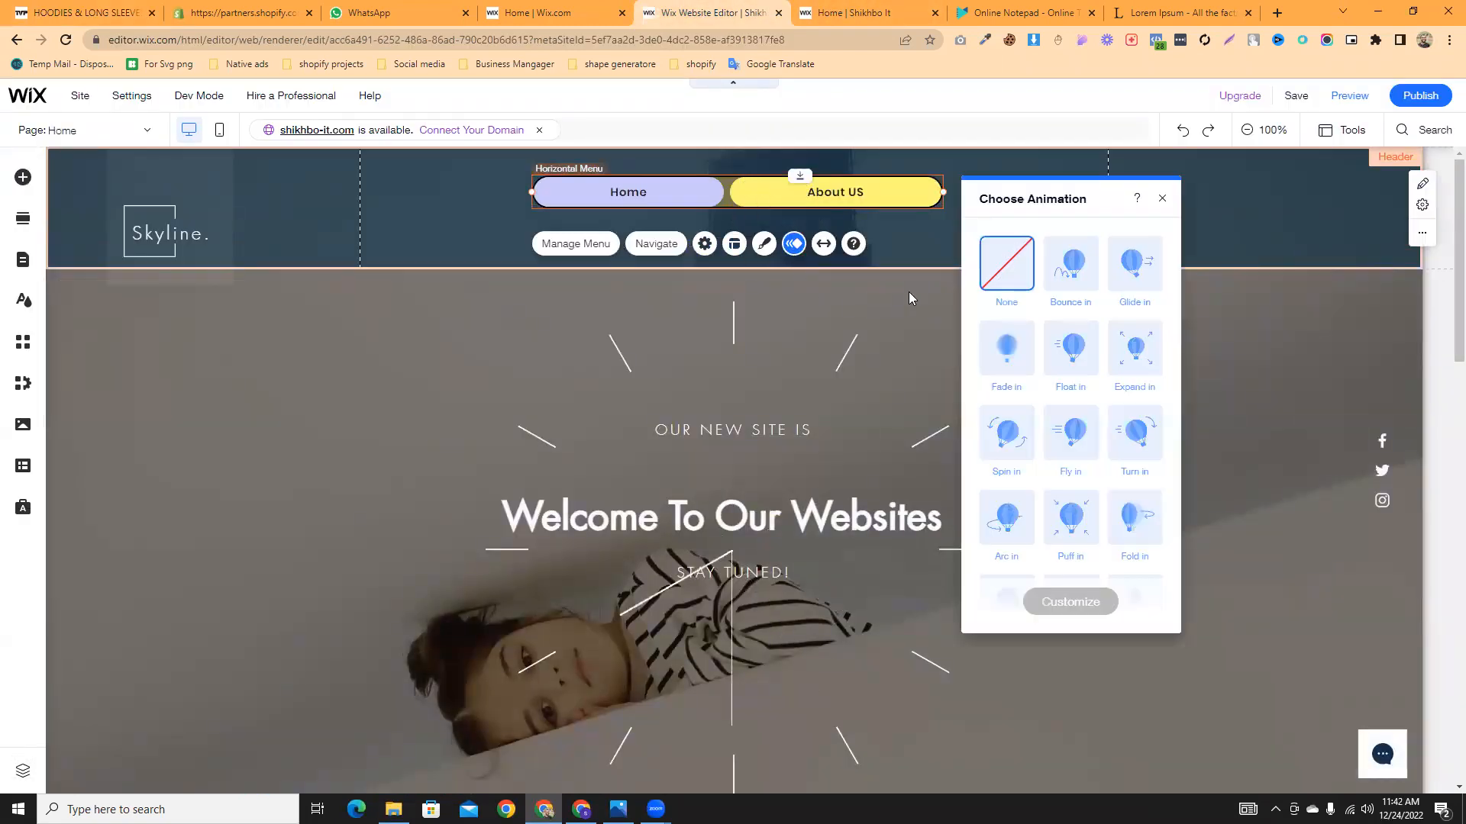
{"action": "left_click", "coordinate": [1089, 276]}
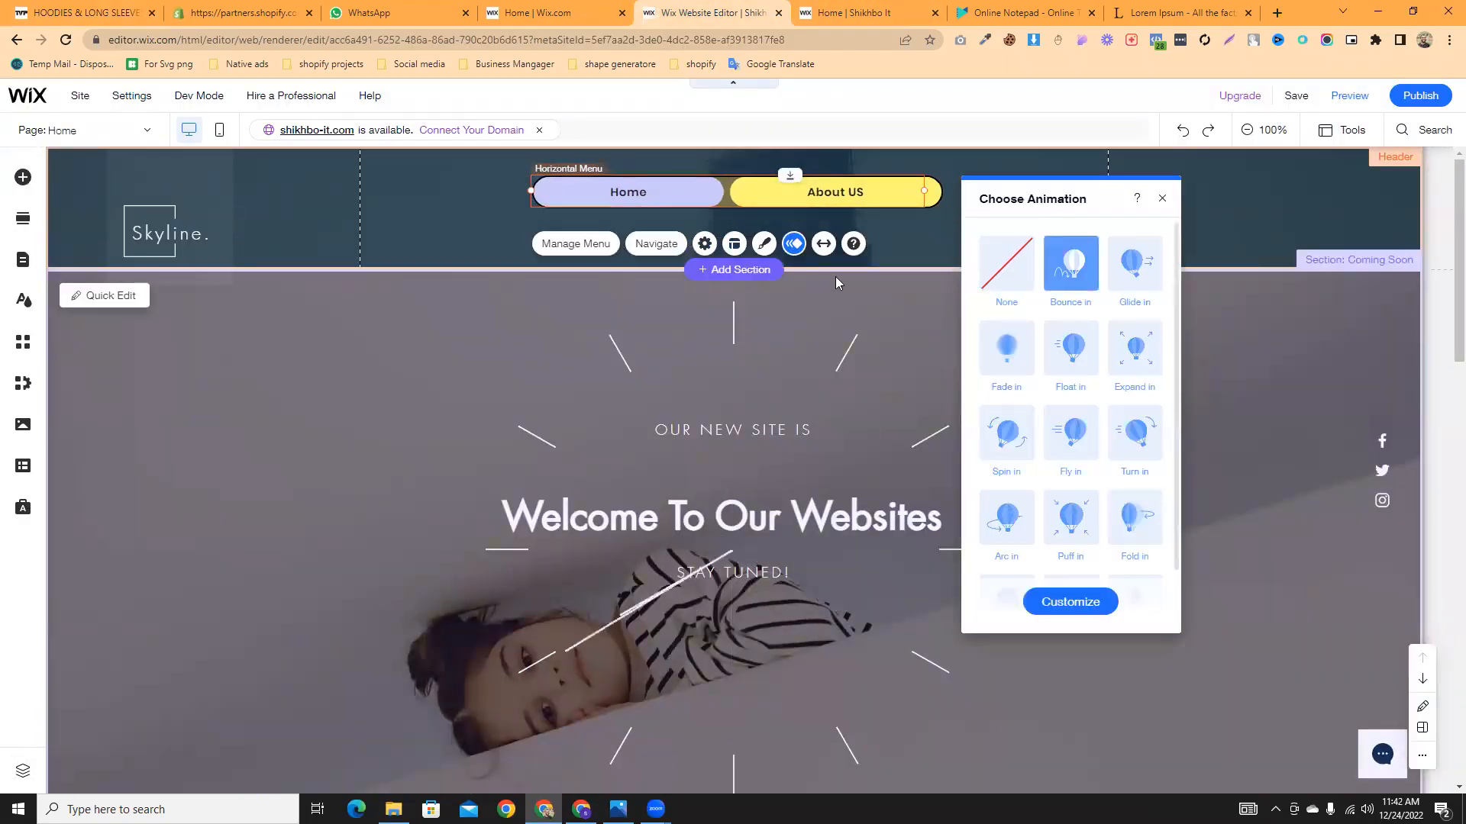
{"action": "left_click", "coordinate": [1065, 357]}
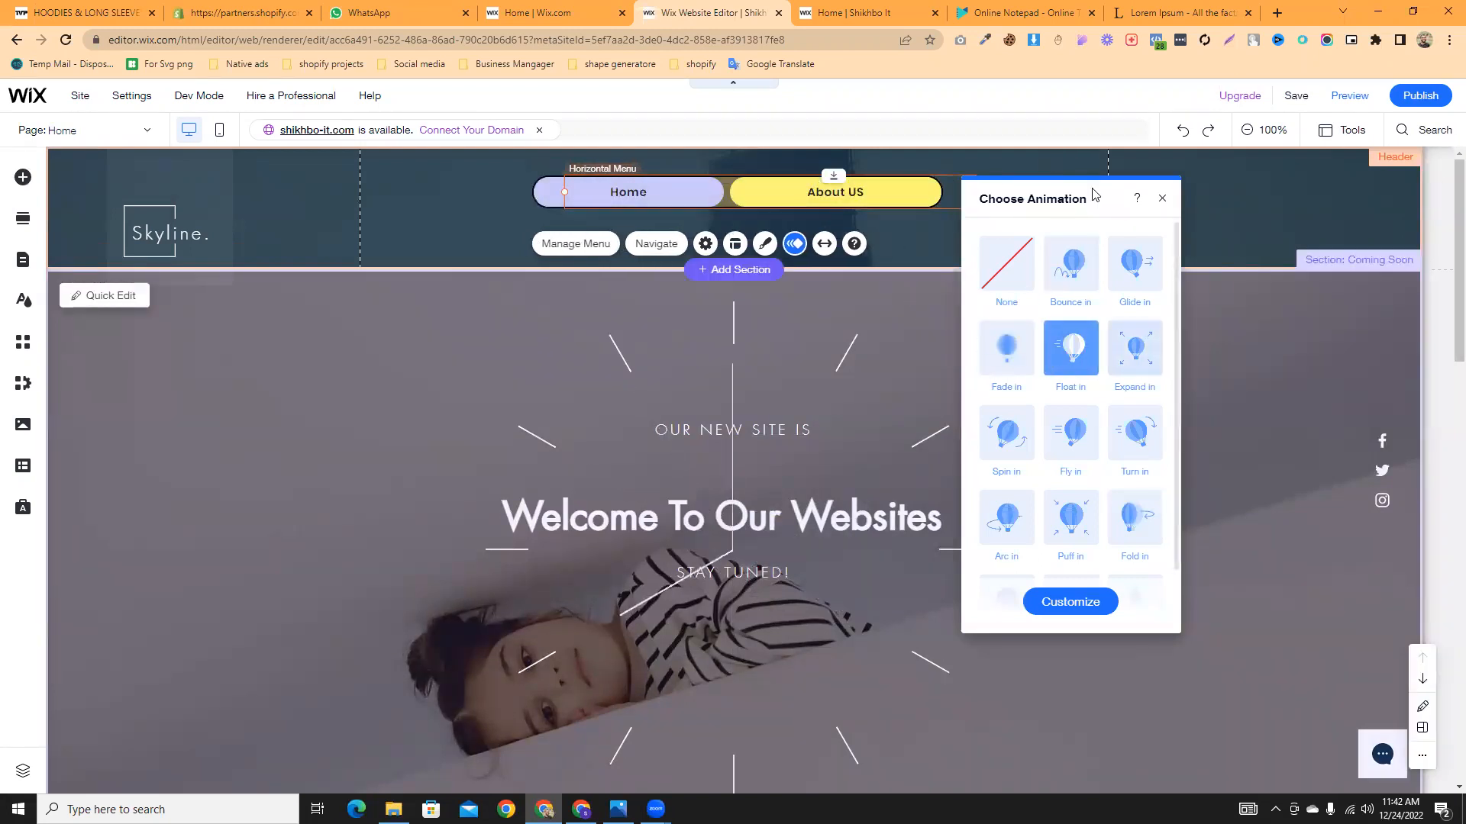
{"action": "scroll", "coordinate": [1094, 355], "scroll_direction": "down", "scroll_amount": 1}
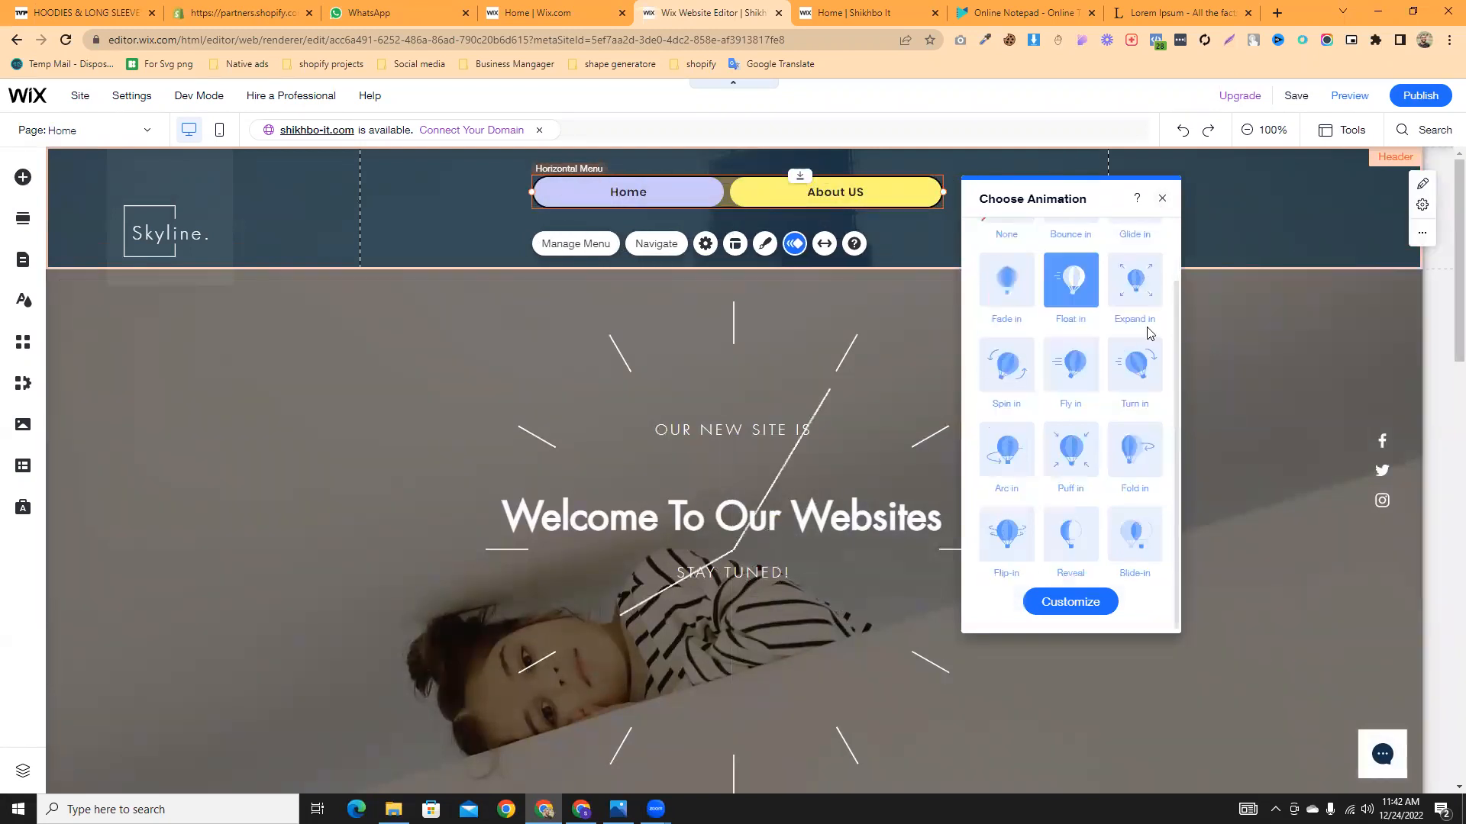
{"action": "left_click", "coordinate": [1159, 200]}
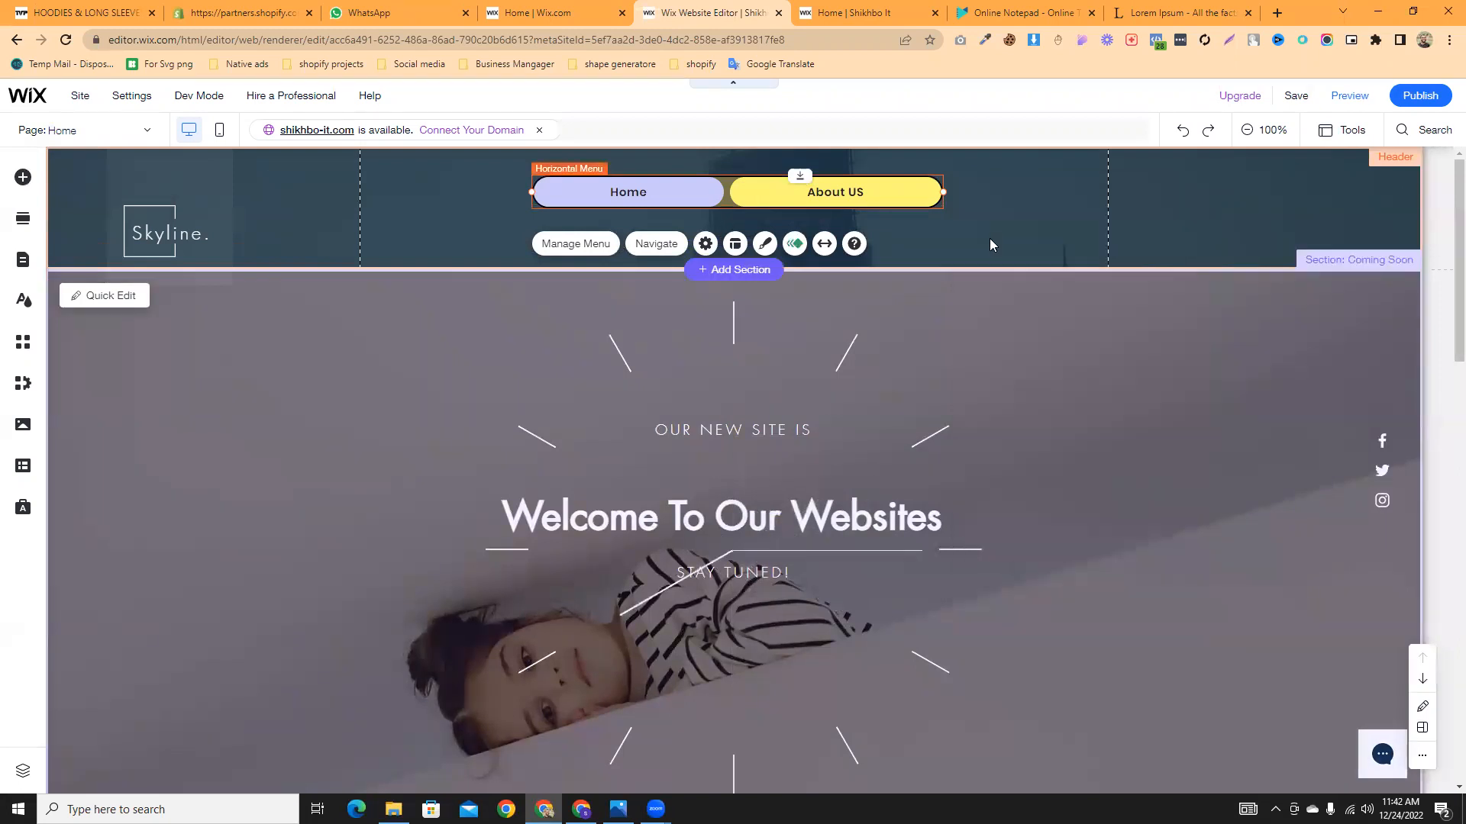
- Keep the pill menu unstretched, narrow it to 381 wide, and centre it in the header
{"action": "left_click", "coordinate": [825, 245]}
{"action": "left_click", "coordinate": [1143, 244]}
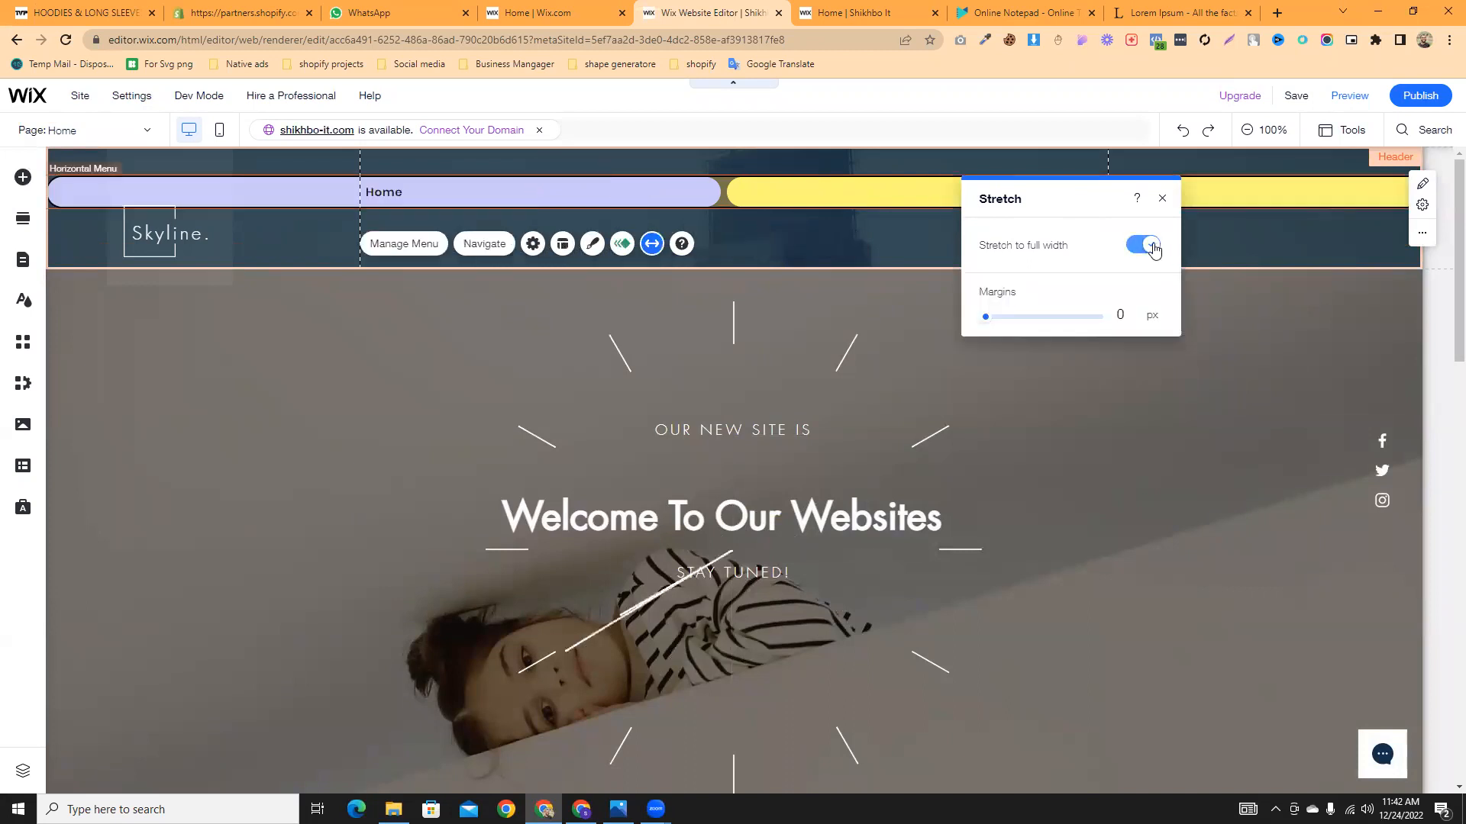
{"action": "left_click", "coordinate": [1142, 245]}
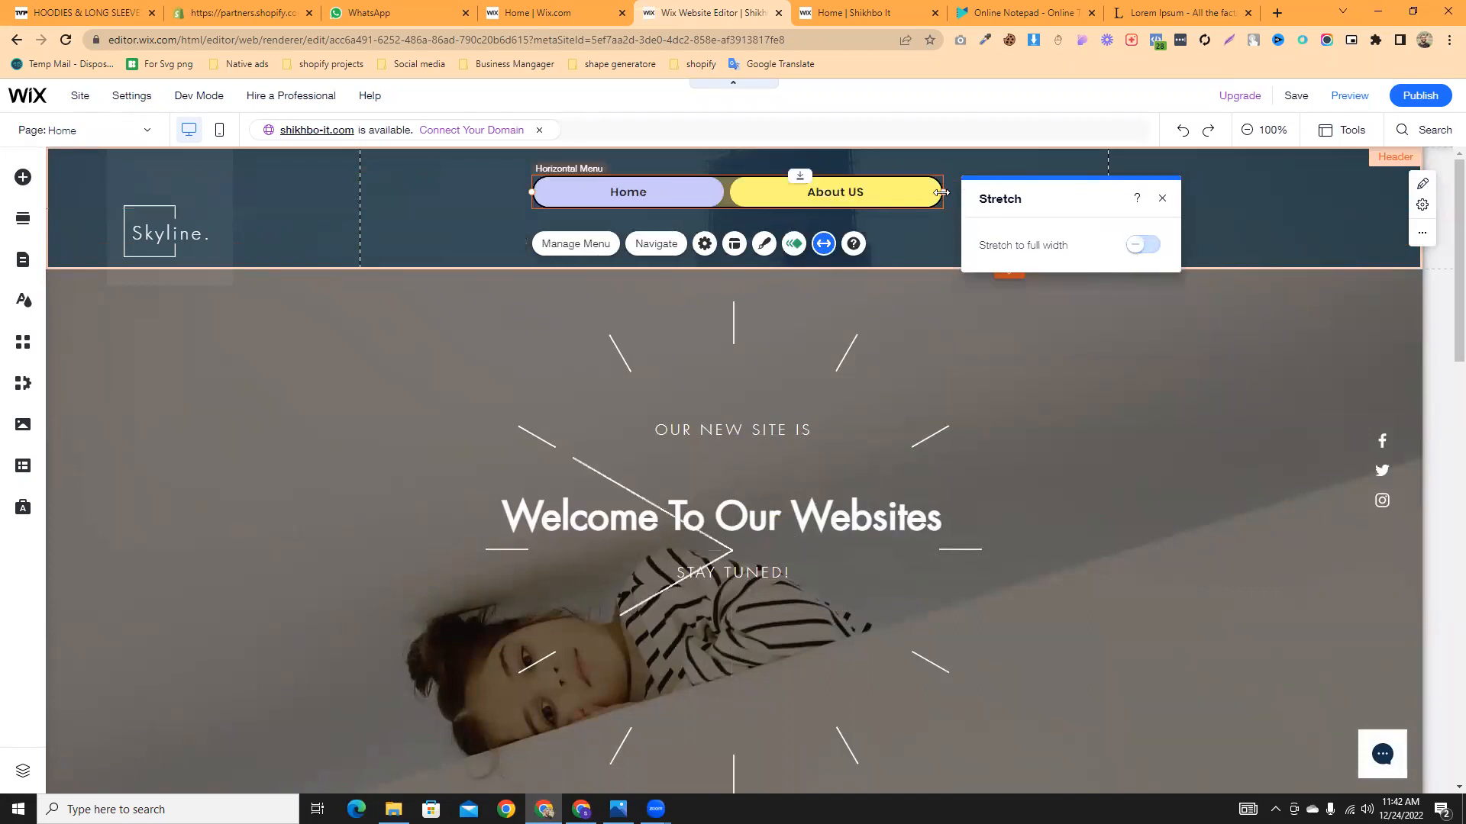
{"action": "left_click_drag", "start_coordinate": [941, 193], "coordinate": [799, 206]}
{"action": "left_click_drag", "start_coordinate": [698, 189], "coordinate": [753, 197]}
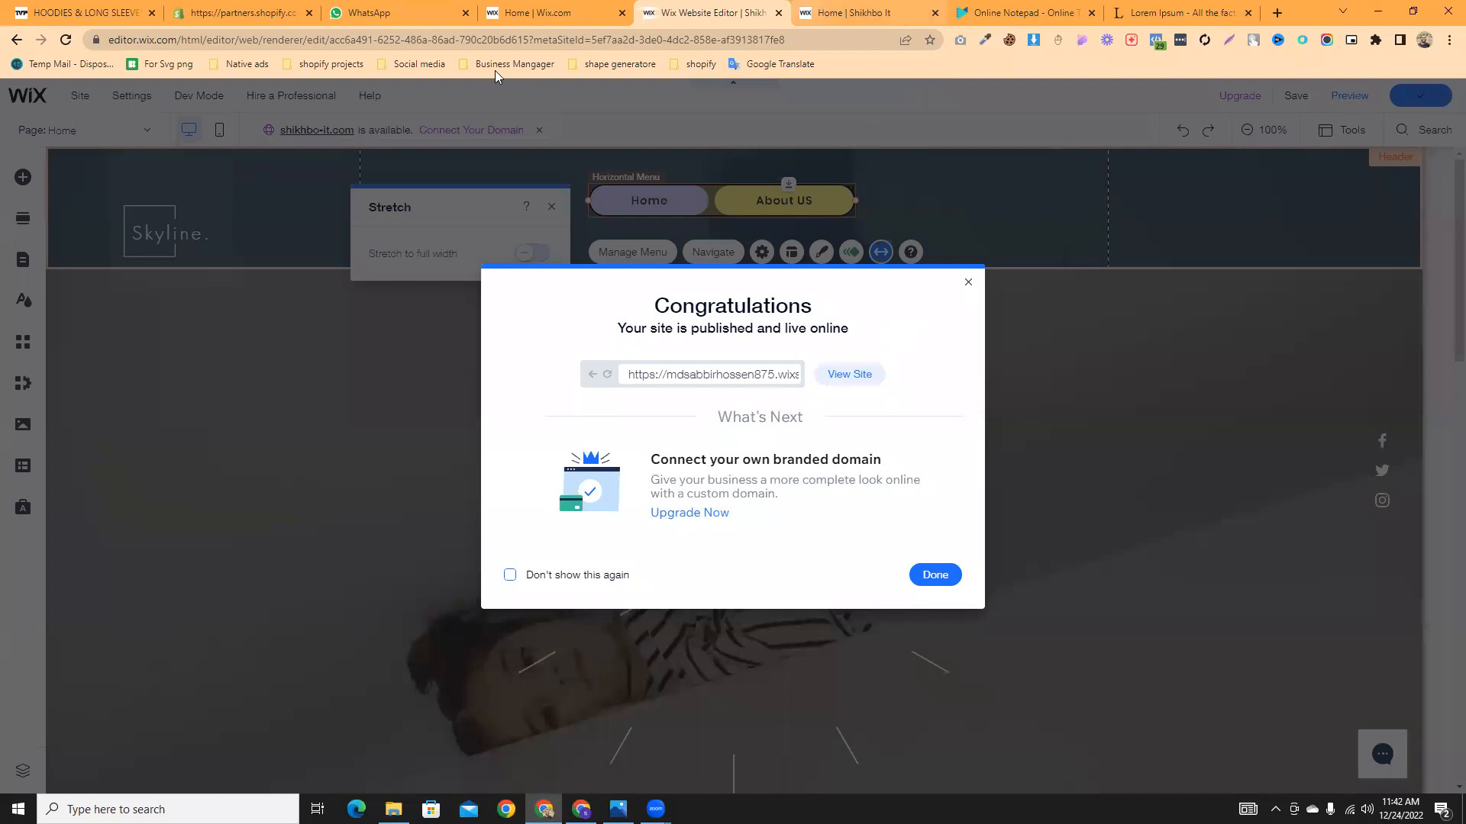
- Switch to the 'Home | Shikhbo It' tab showing the live Skyline site
{"action": "left_click", "coordinate": [853, 13]}
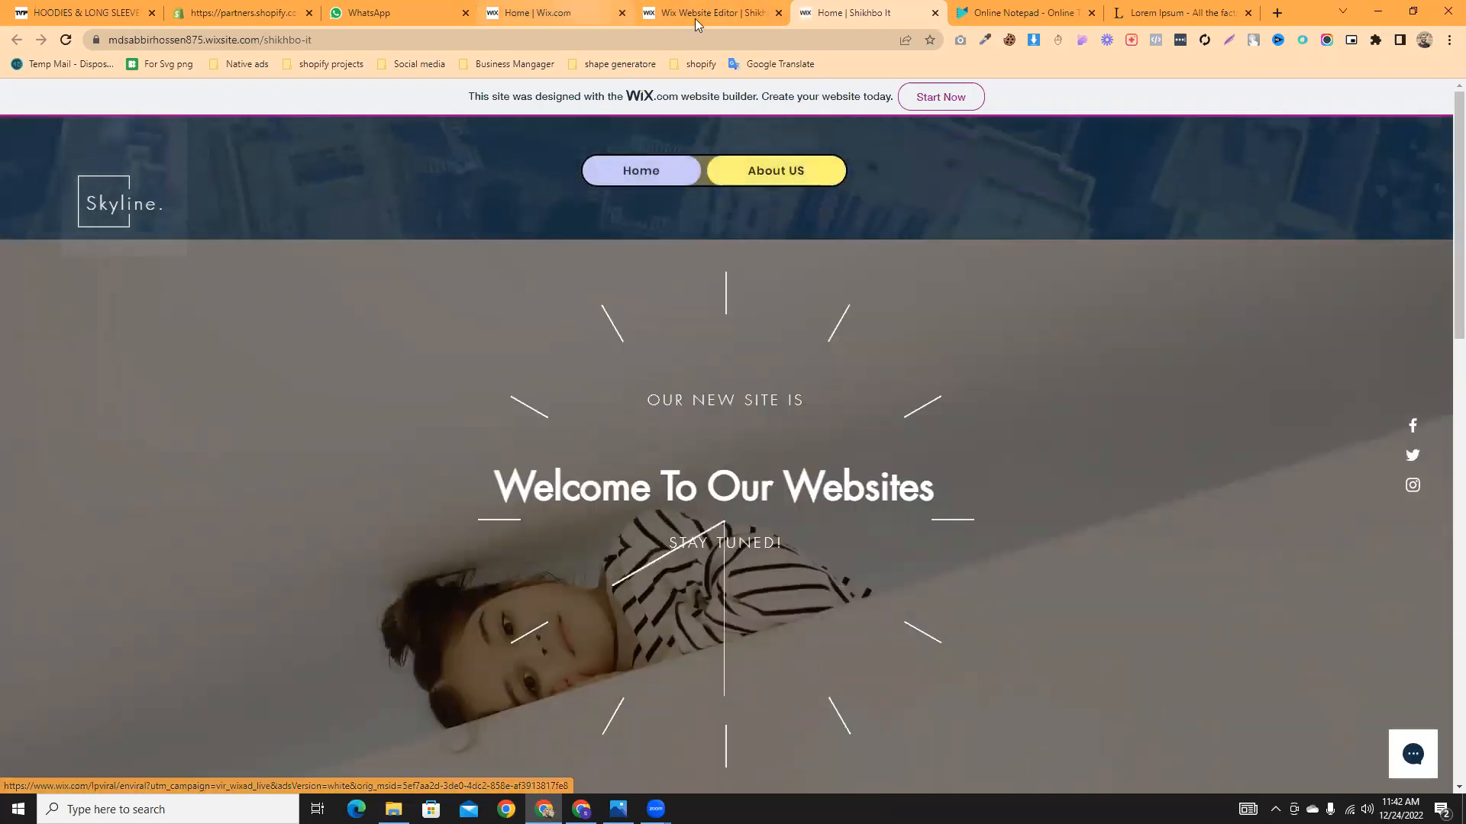
- Go to the live About US page, select its heading text, and scroll through the photo and Lorem Ipsum paragraph
{"action": "left_click", "coordinate": [758, 182]}
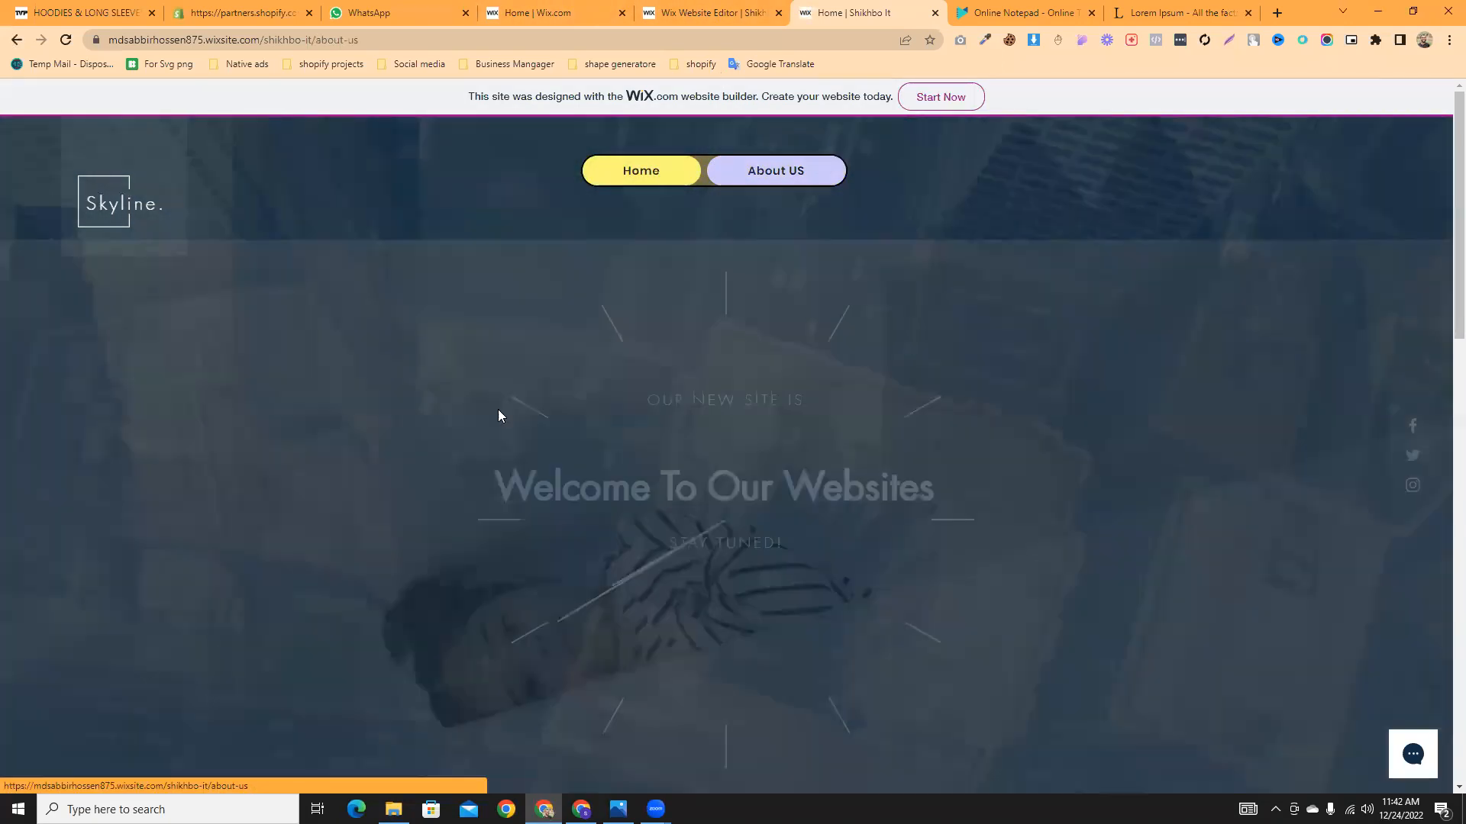
{"action": "left_click_drag", "start_coordinate": [874, 469], "coordinate": [524, 232]}
{"action": "scroll", "coordinate": [821, 370], "scroll_direction": "down", "scroll_amount": 4}
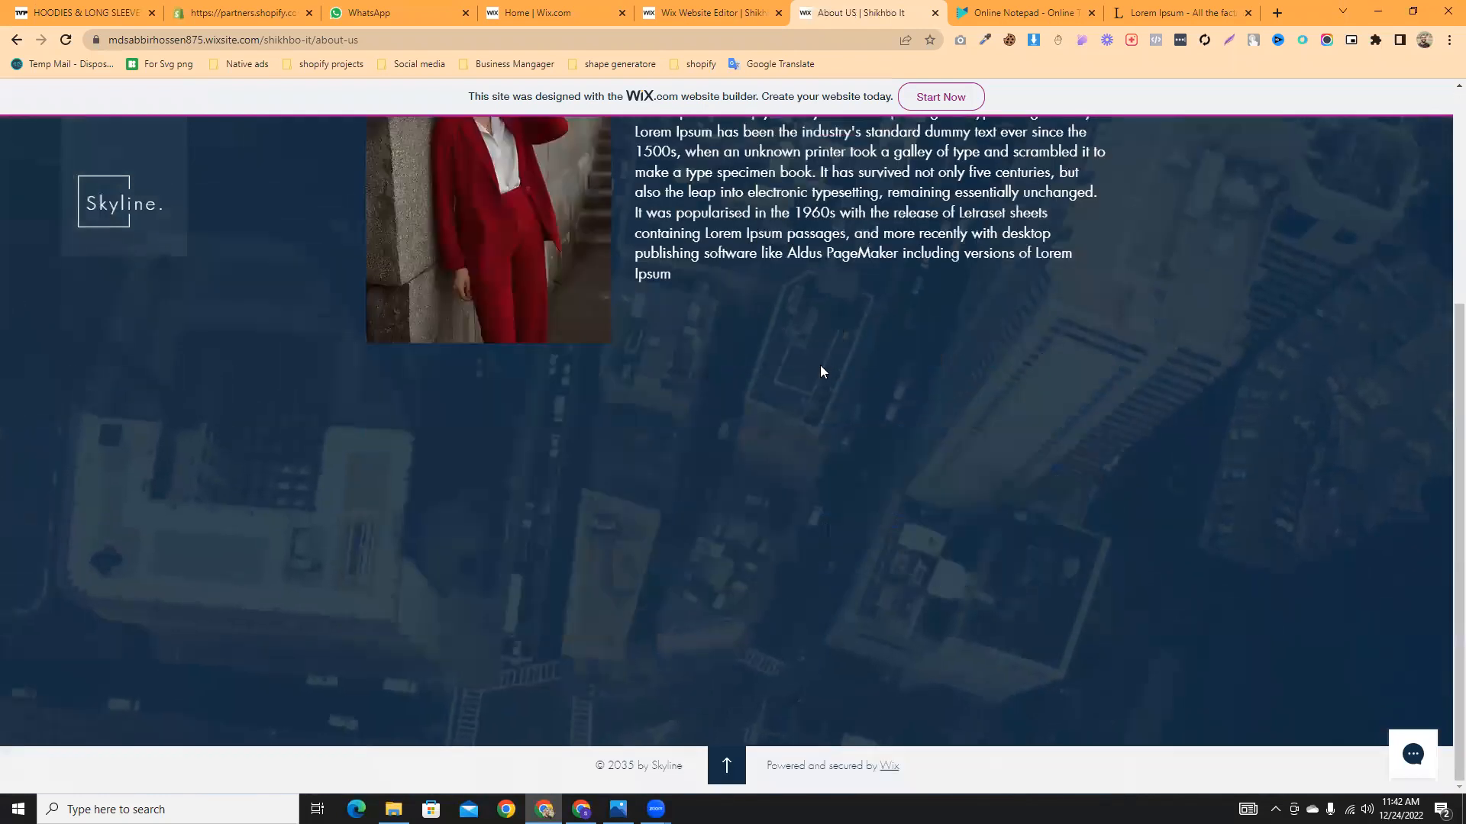
{"action": "scroll", "coordinate": [835, 393], "scroll_direction": "up", "scroll_amount": 5}
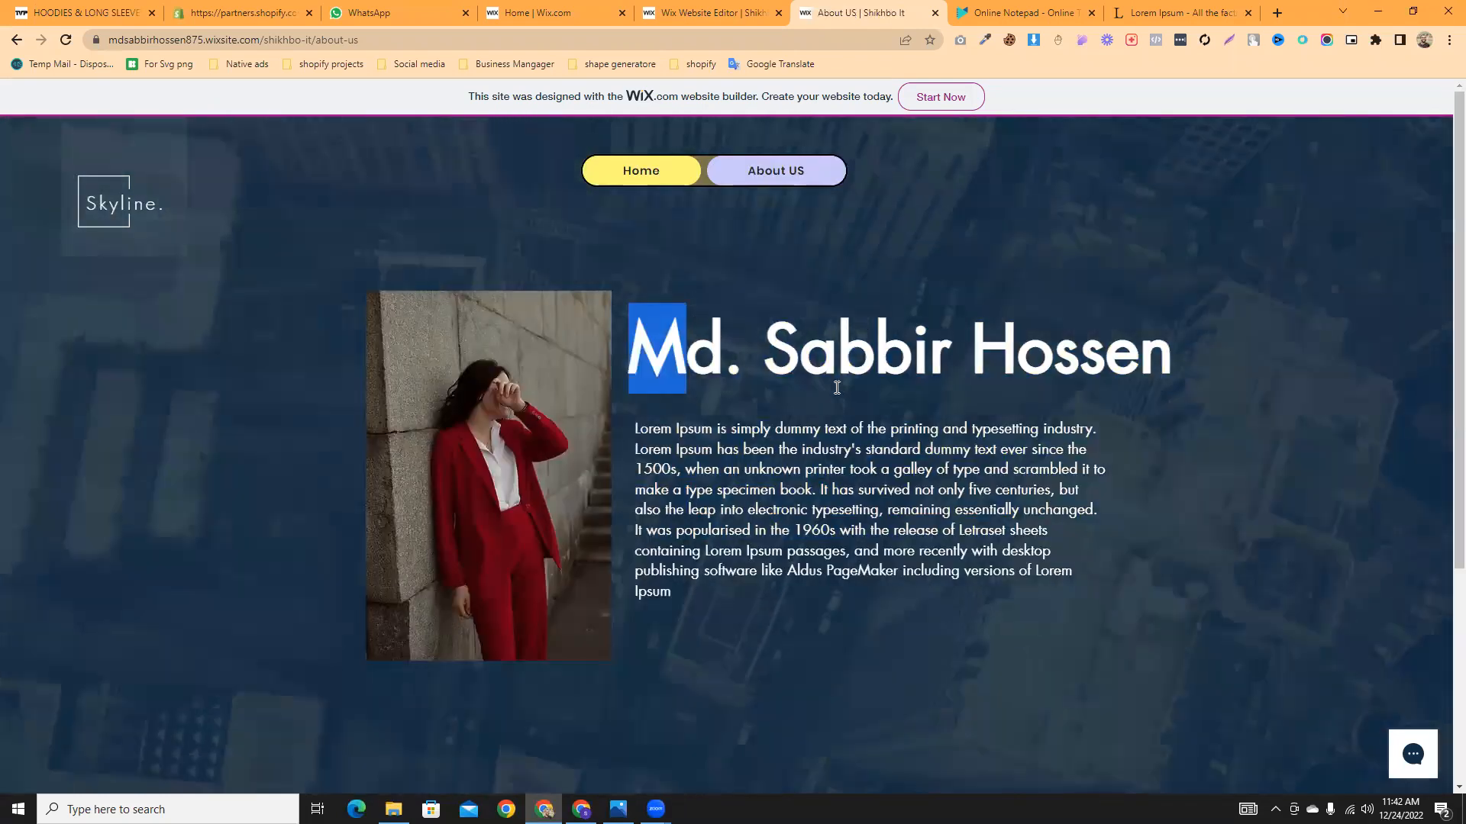